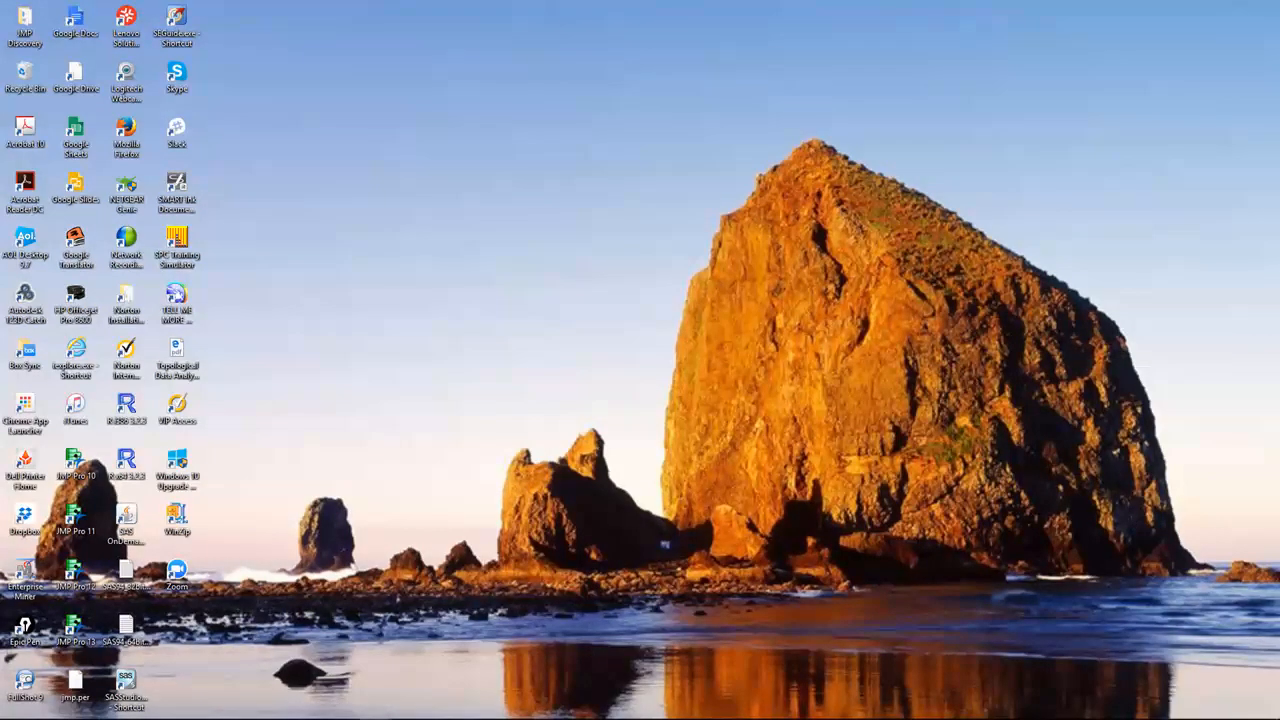
drag(0, 30, 845, 30)
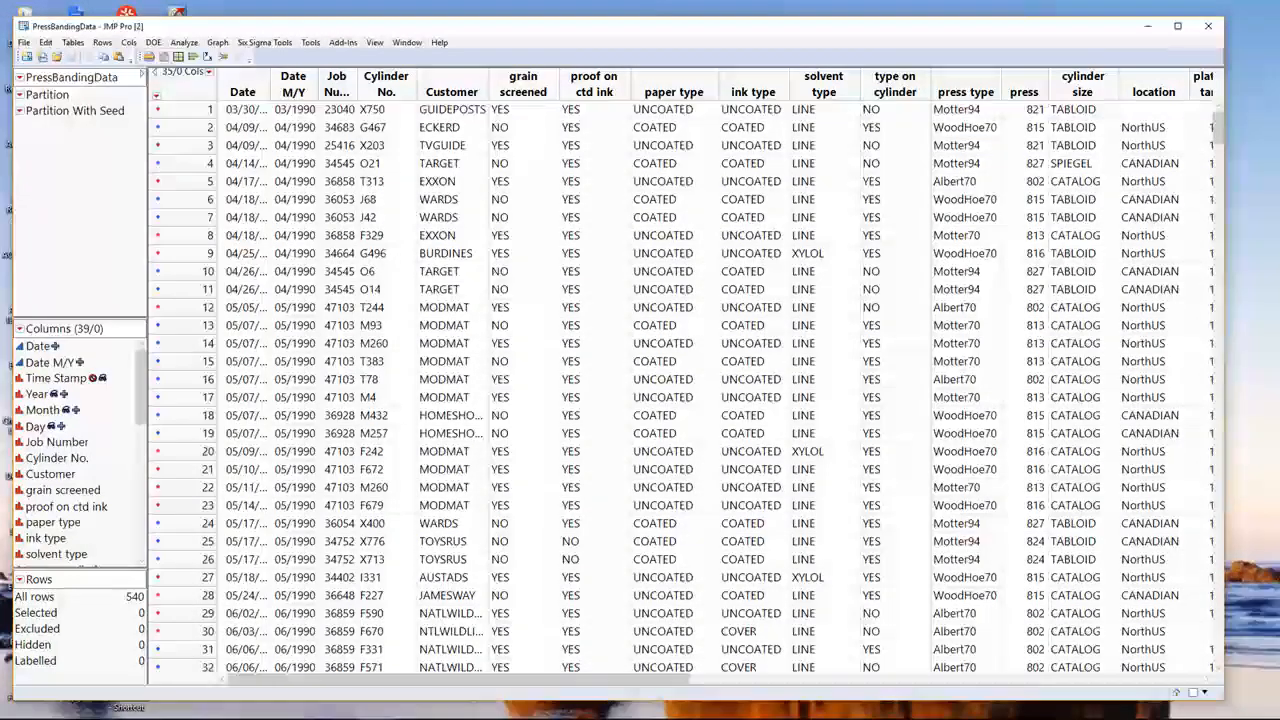
- Highlight rows 29 through 32 of the PressBandingData table to compare their customer entries
drag(189, 612, 189, 680)
scroll(680, 390, down, 5)
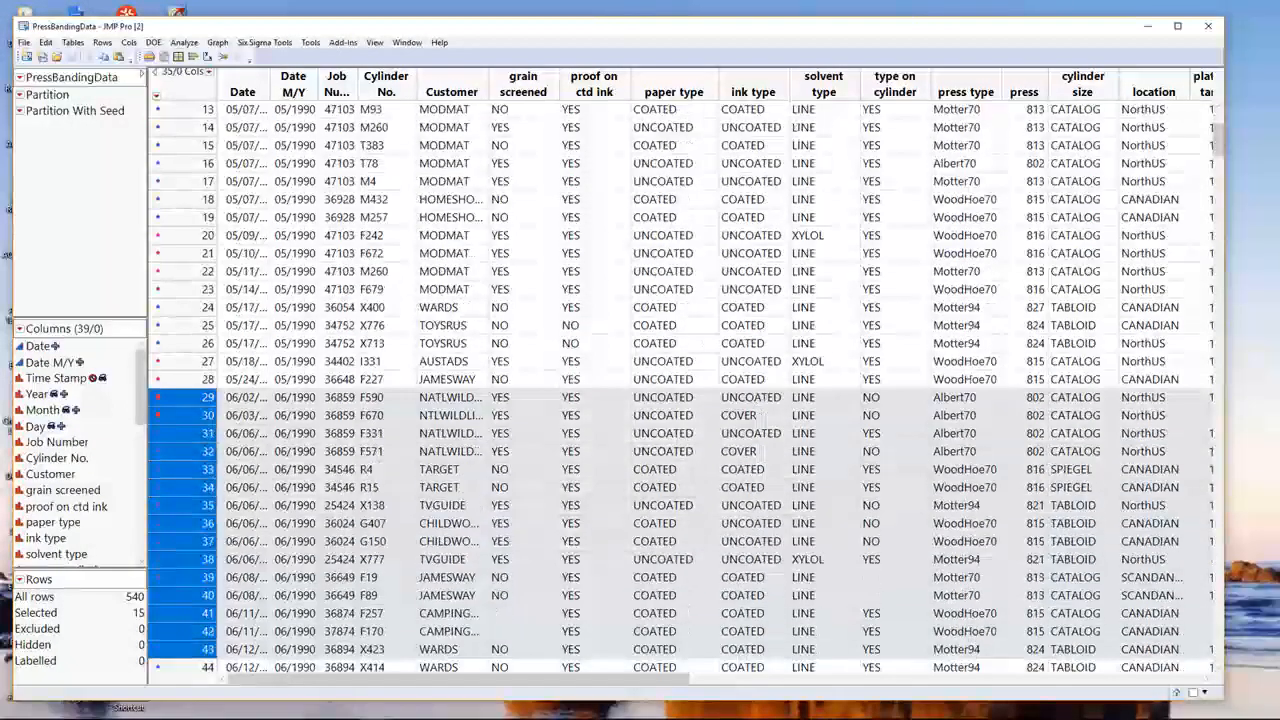
drag(189, 289, 189, 343)
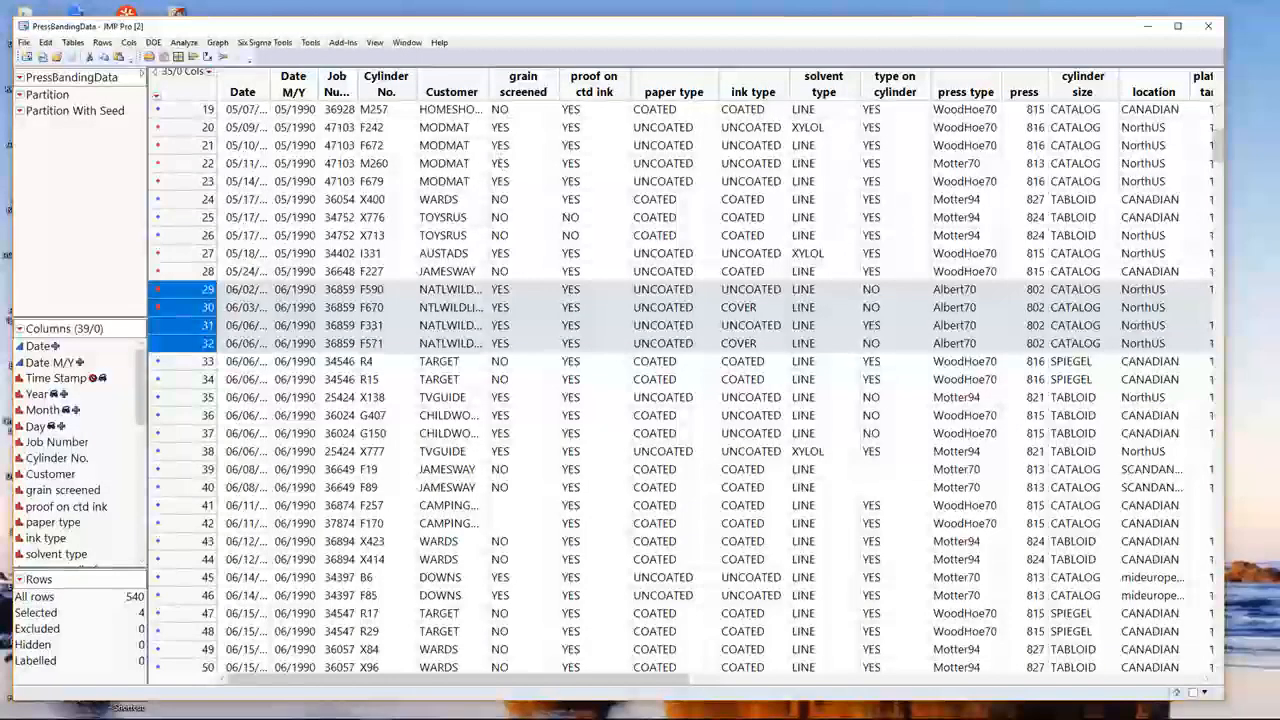
- Widen the Customer column until its full names fit, select the column and clear the row selection
drag(496, 77, 552, 79)
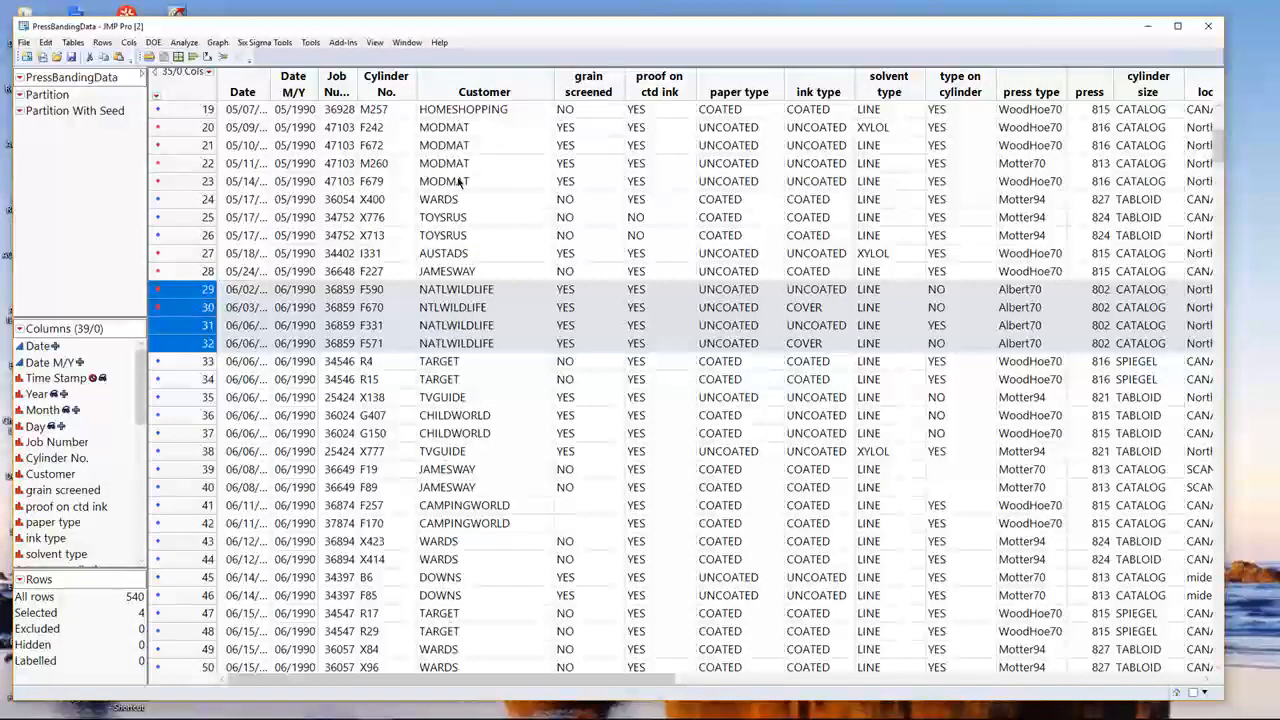
click(505, 88)
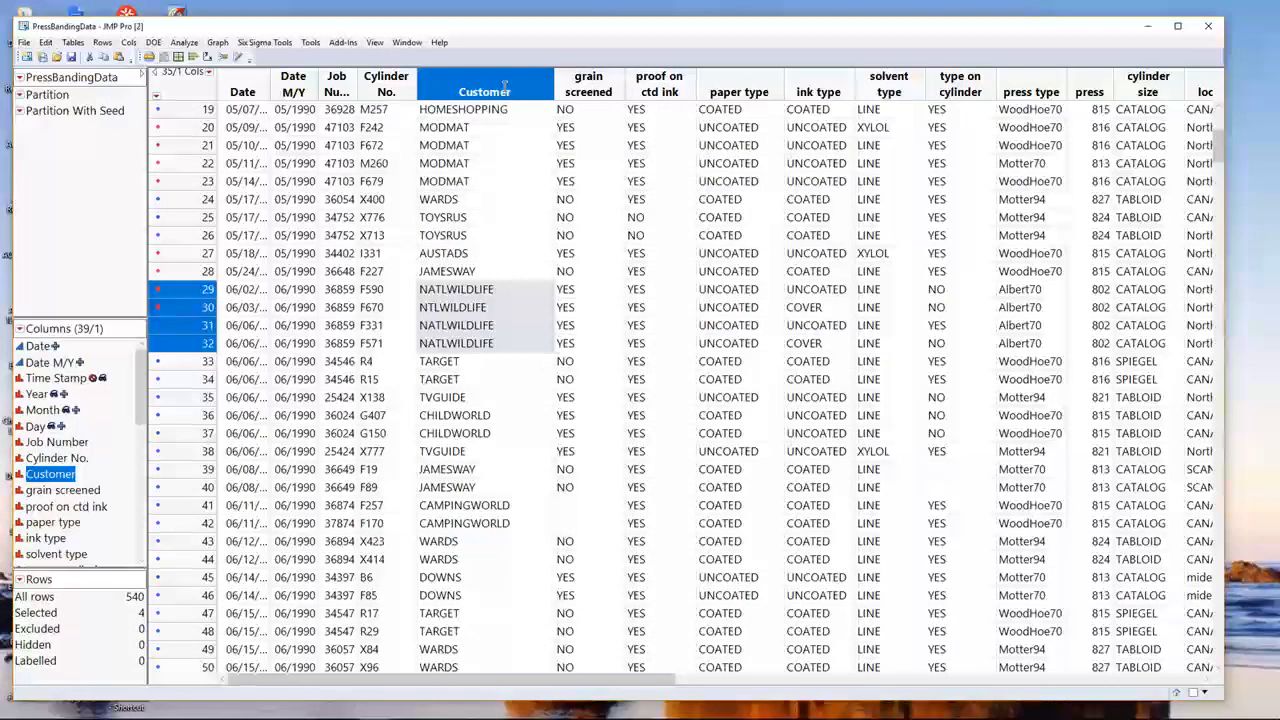
click(185, 90)
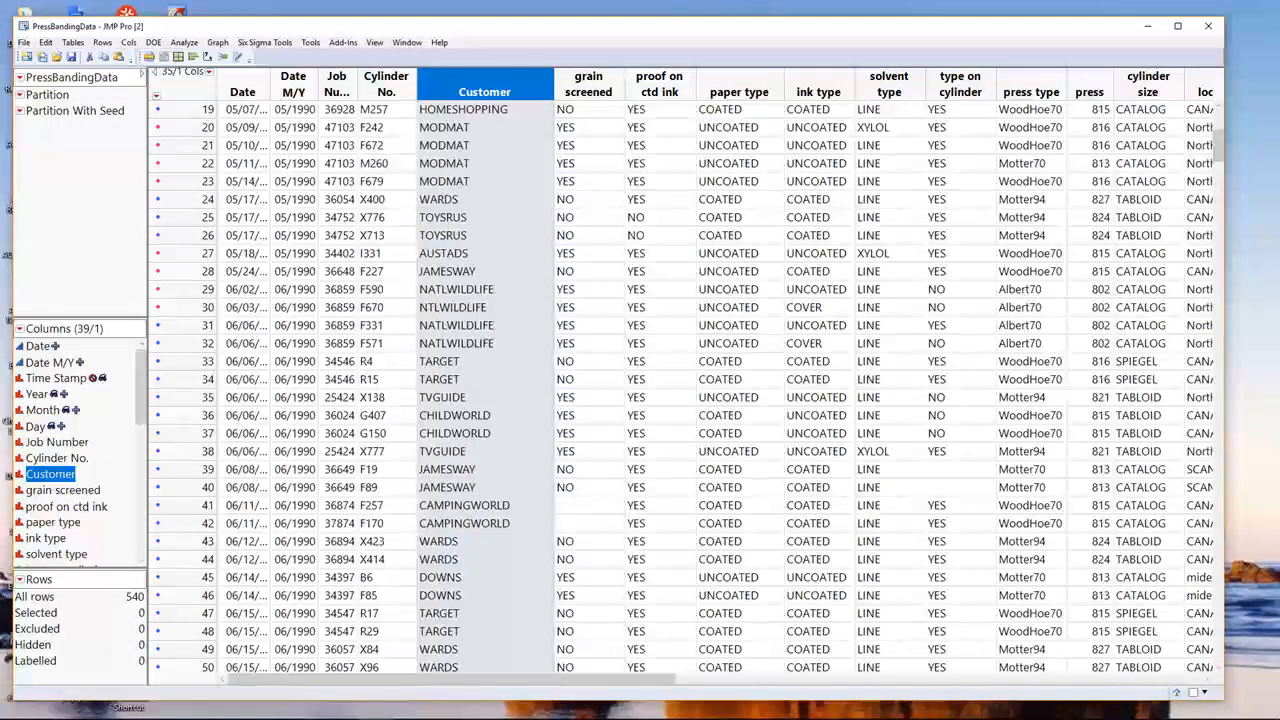
- Examine the grain screened and ESA Voltage columns for missing values and clear the column selection
click(583, 92)
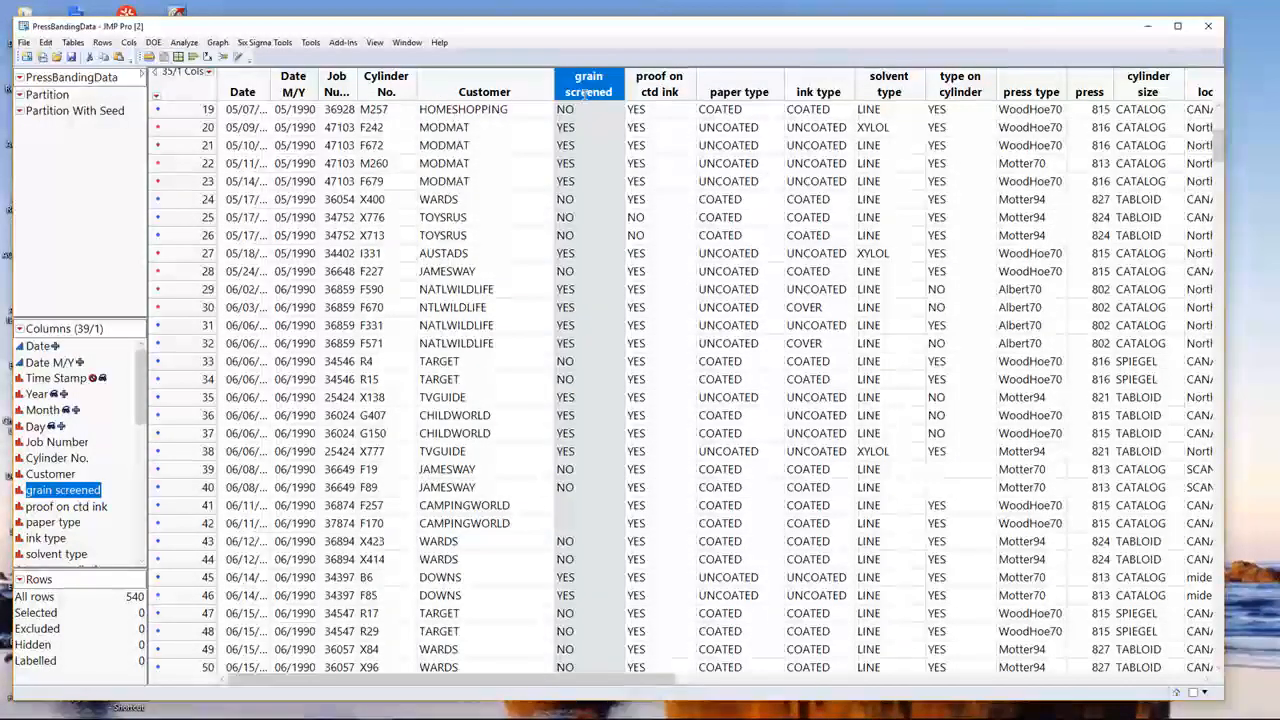
drag(648, 680, 1135, 675)
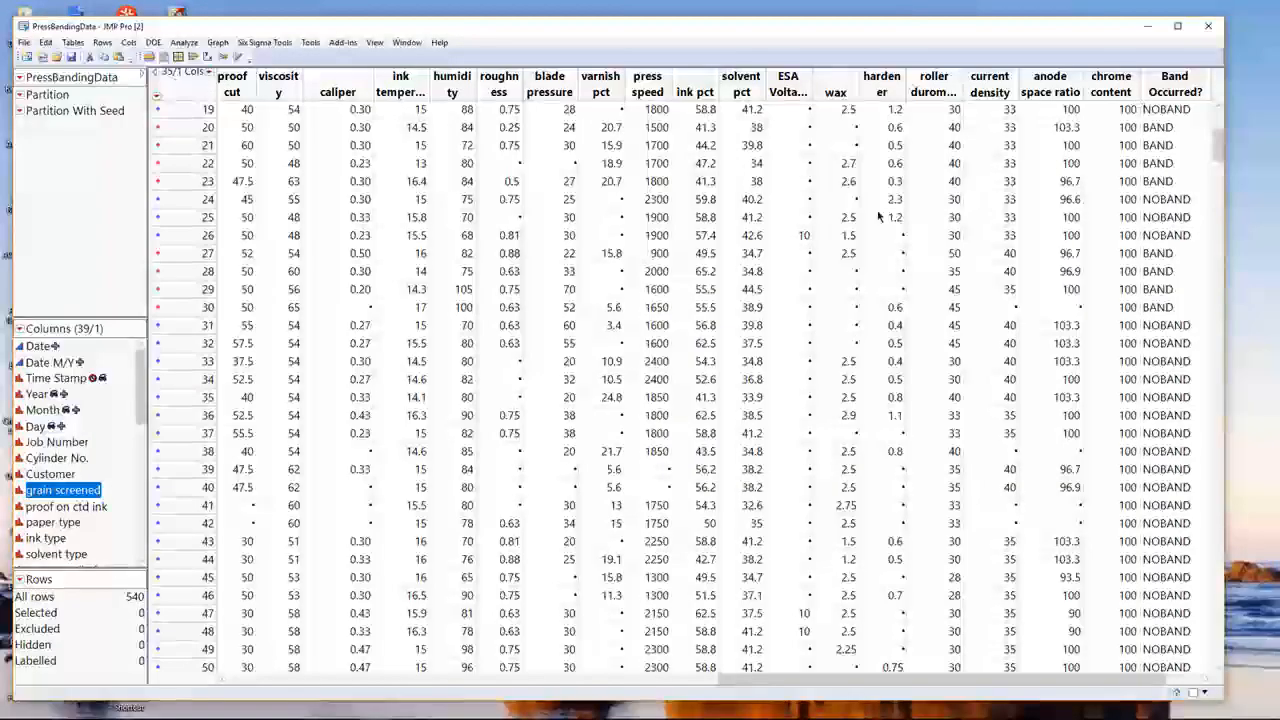
click(787, 84)
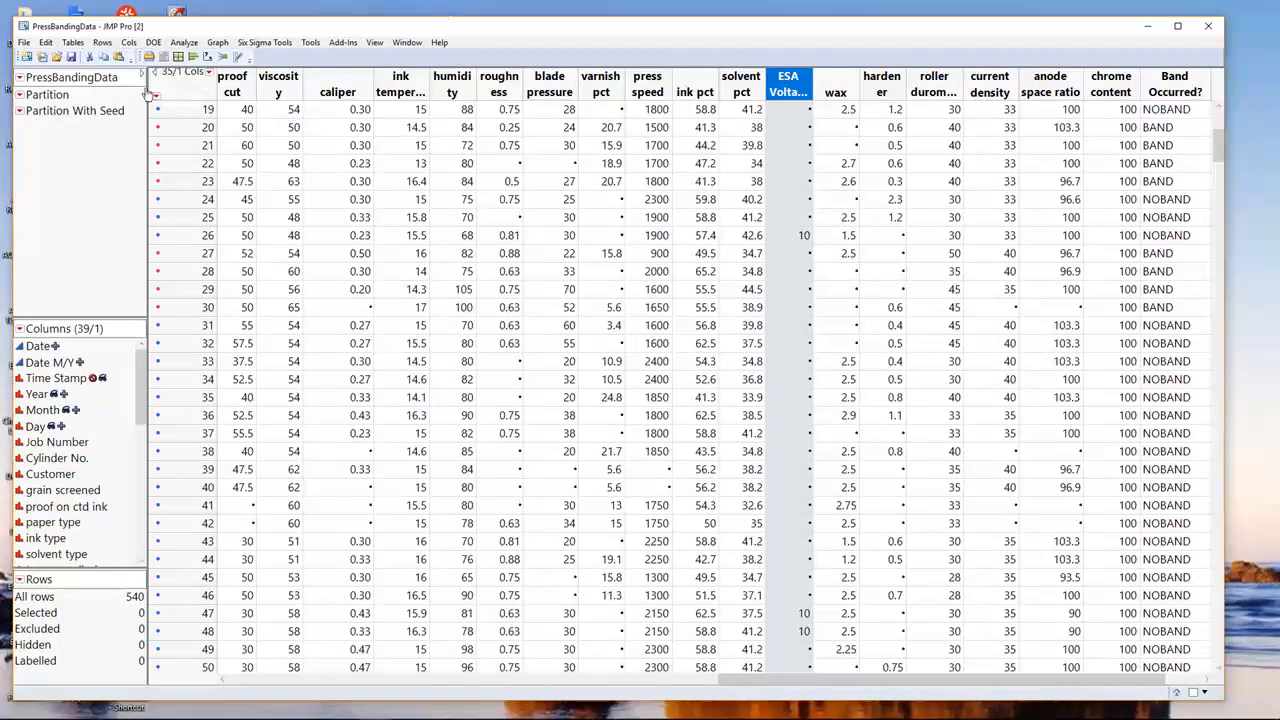
click(206, 90)
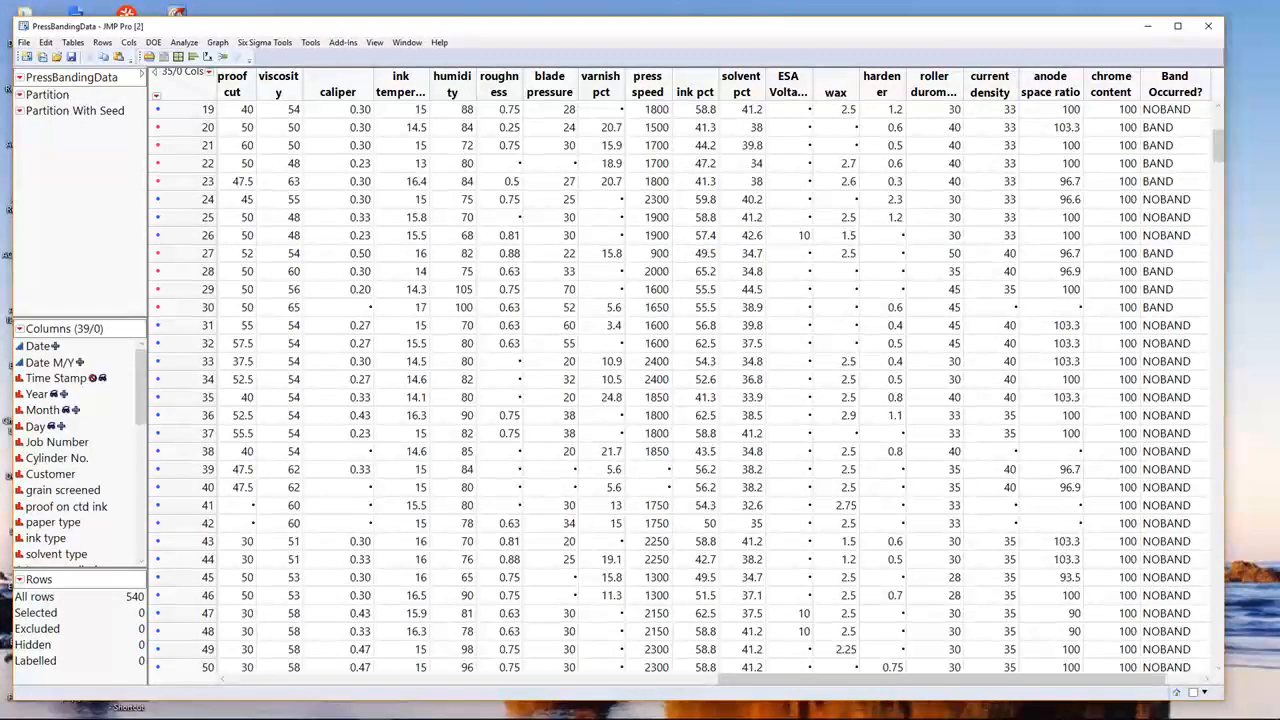
- Start a Partition analysis and assign Band Occurred? as the Y response
click(196, 45)
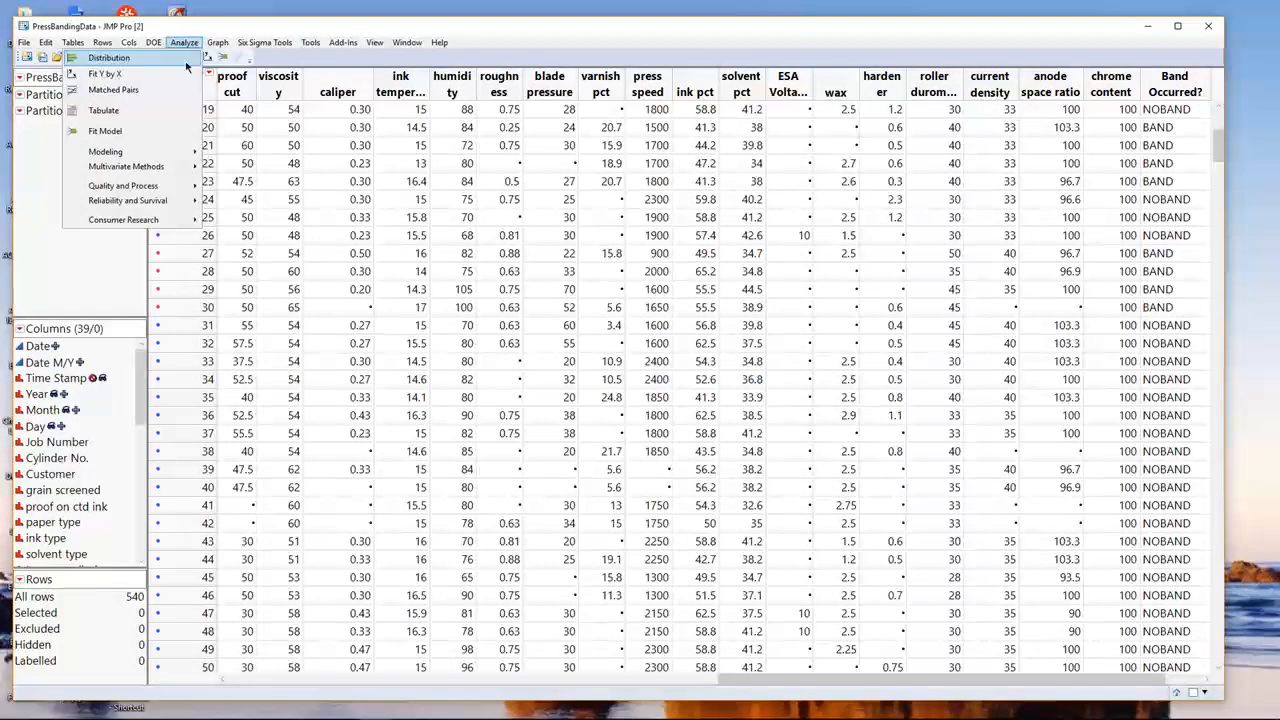
mouse_move(148, 152)
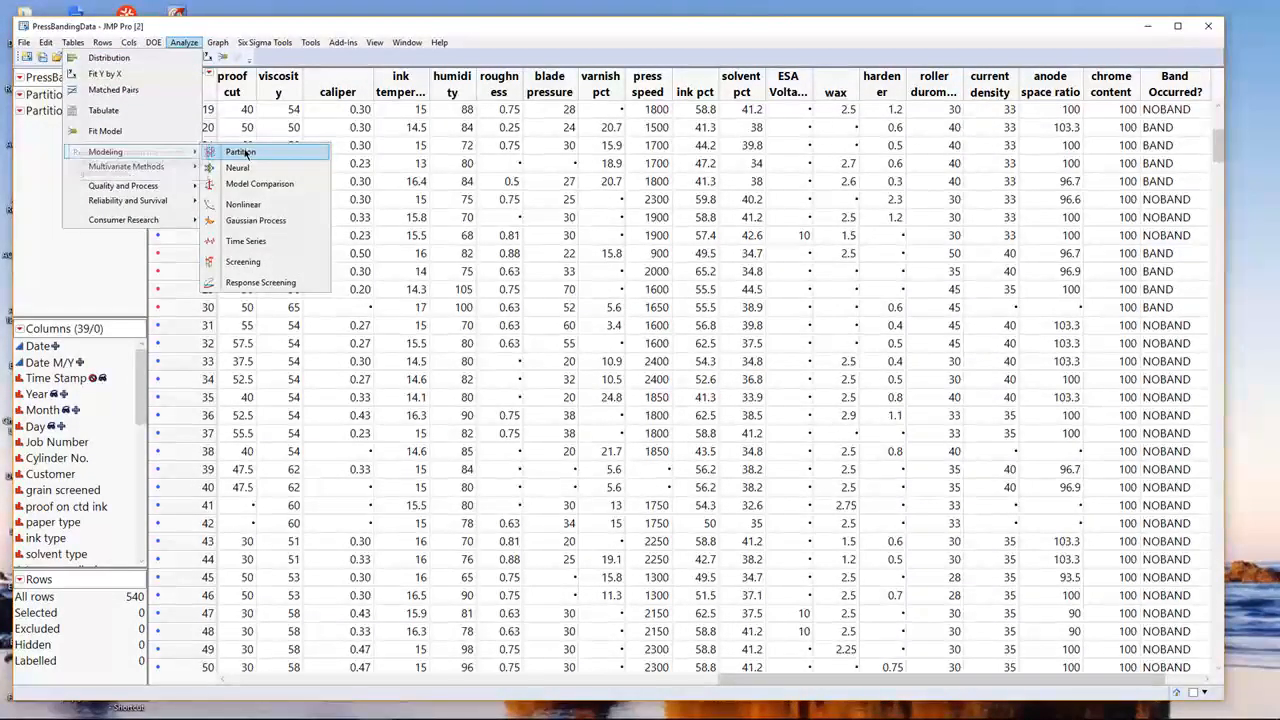
click(241, 152)
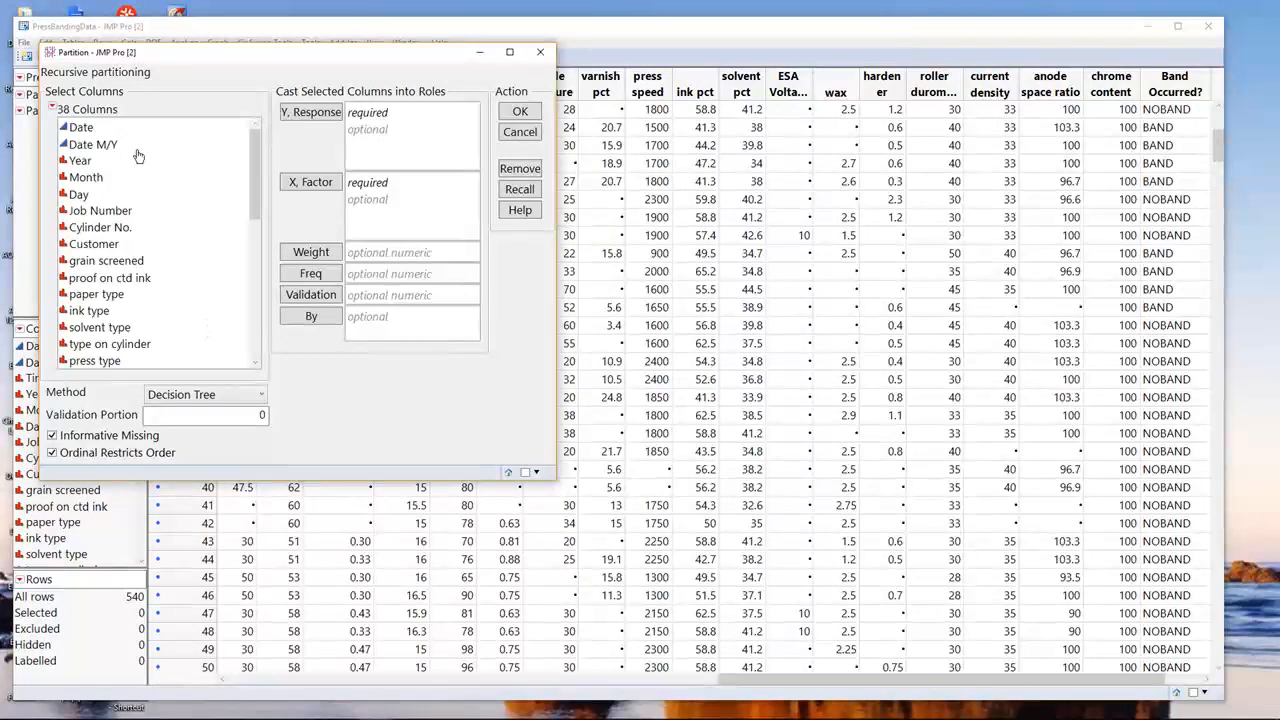
drag(255, 178, 255, 335)
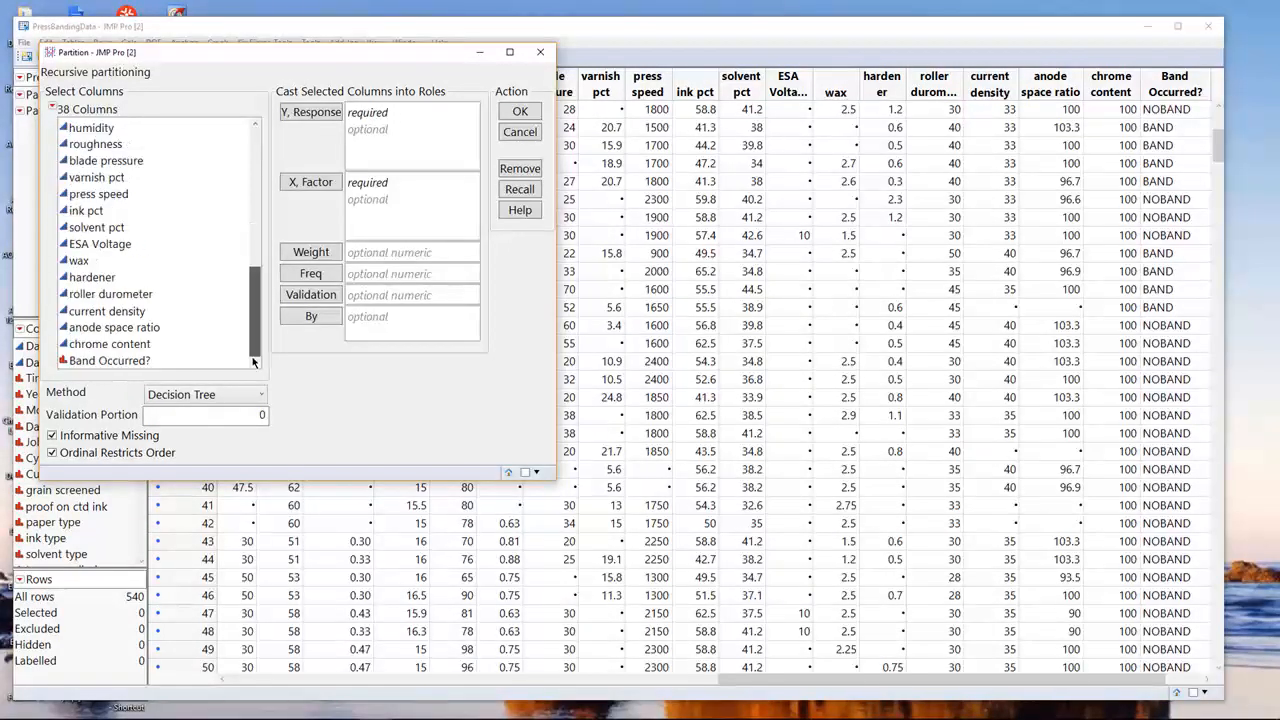
click(146, 360)
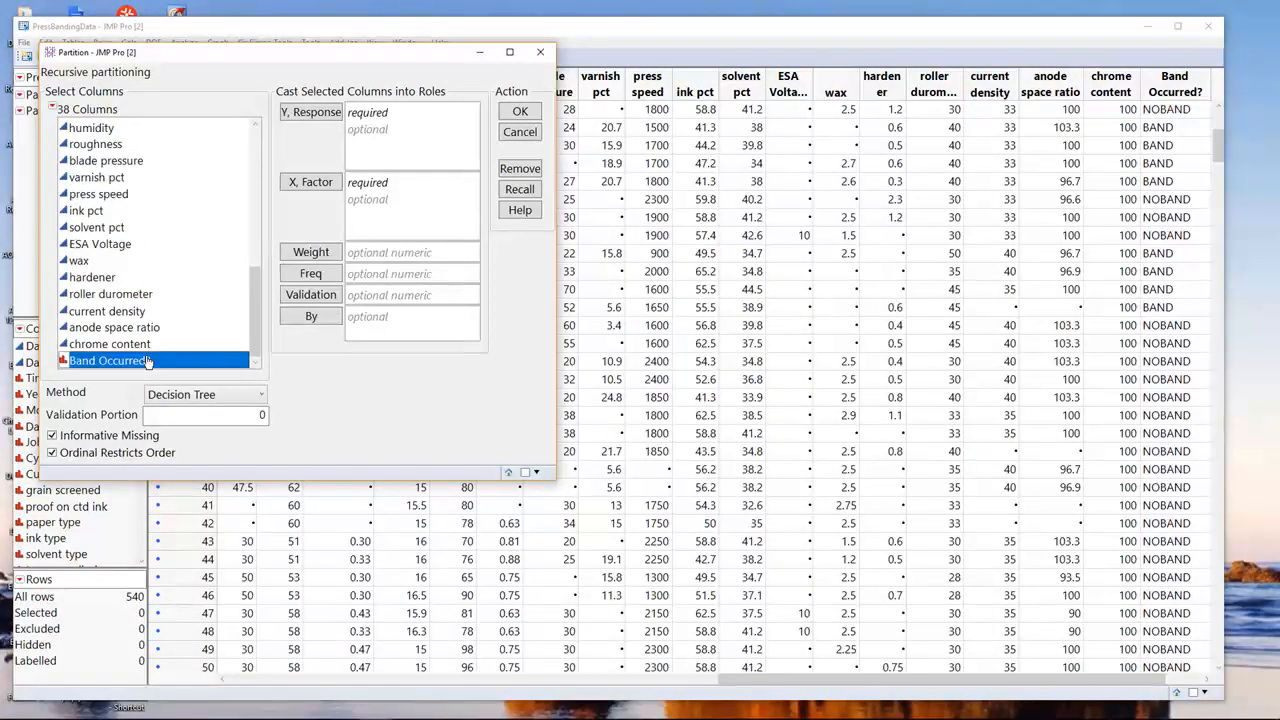
click(325, 118)
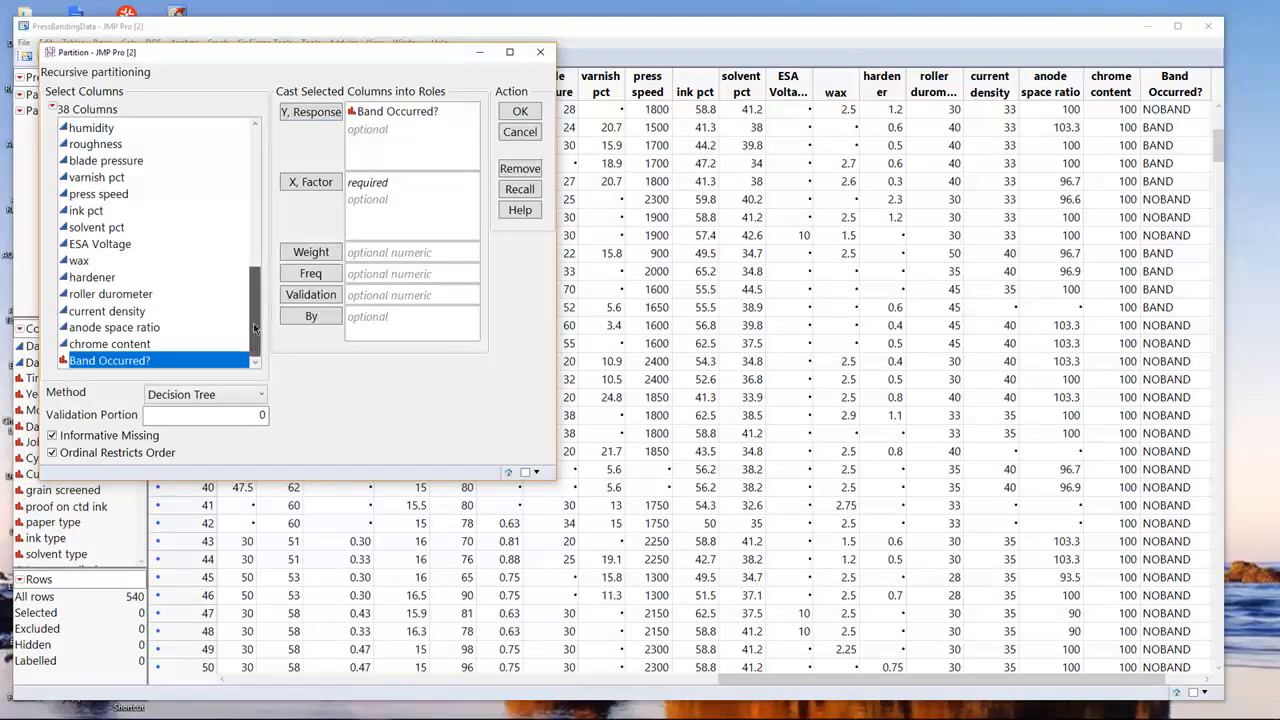
- Assign all columns from grain screened through solvent pct as X factors
drag(255, 330, 280, 160)
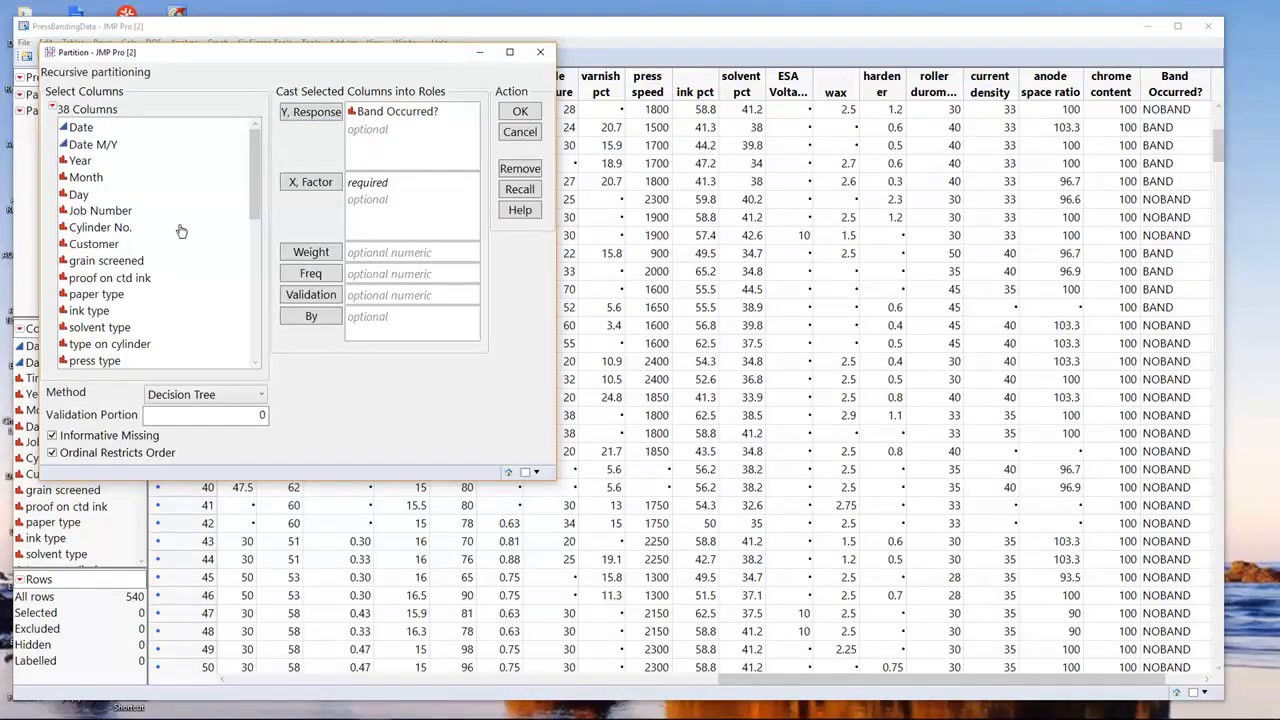
click(128, 264)
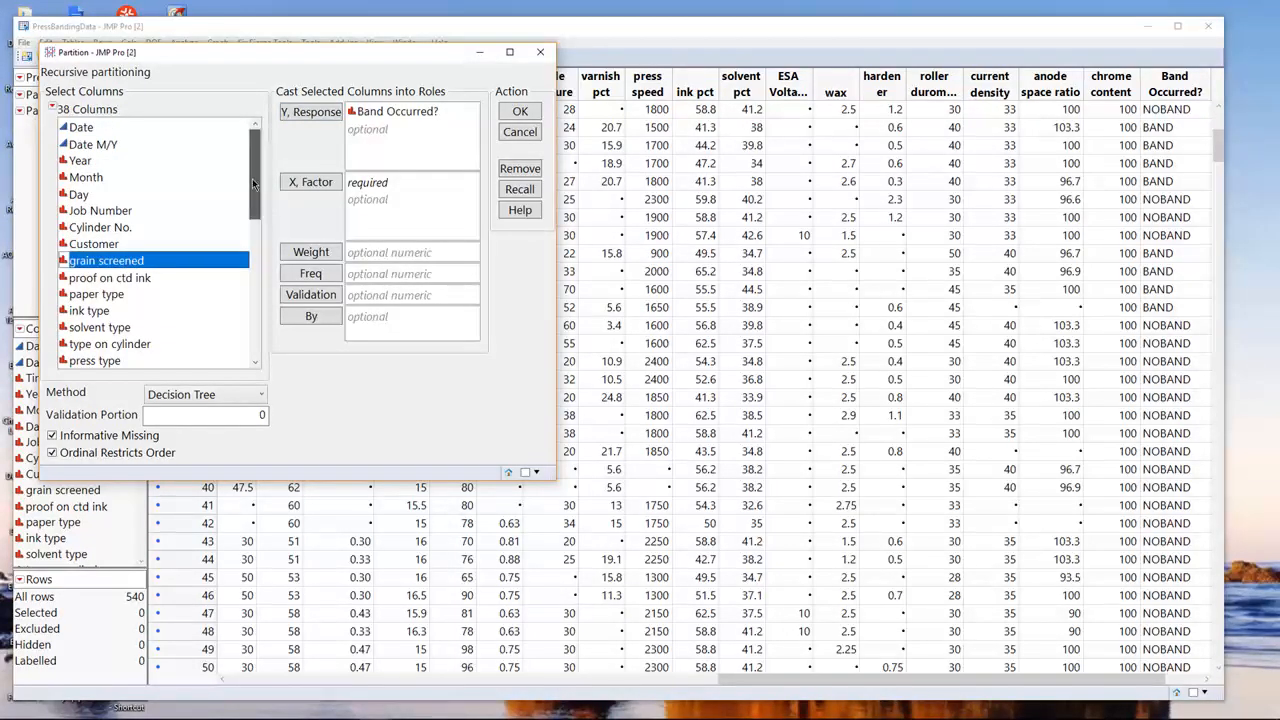
drag(255, 180, 256, 298)
scroll(256, 296, down, 2)
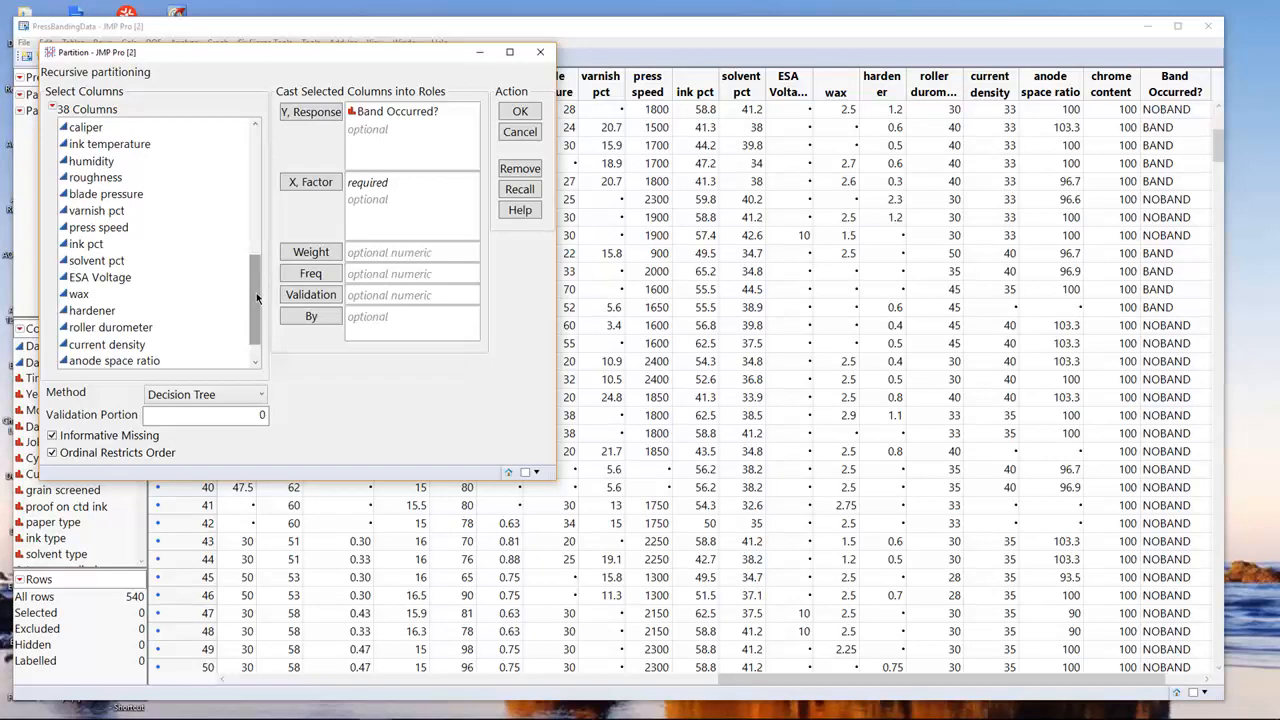
shift+click(122, 262)
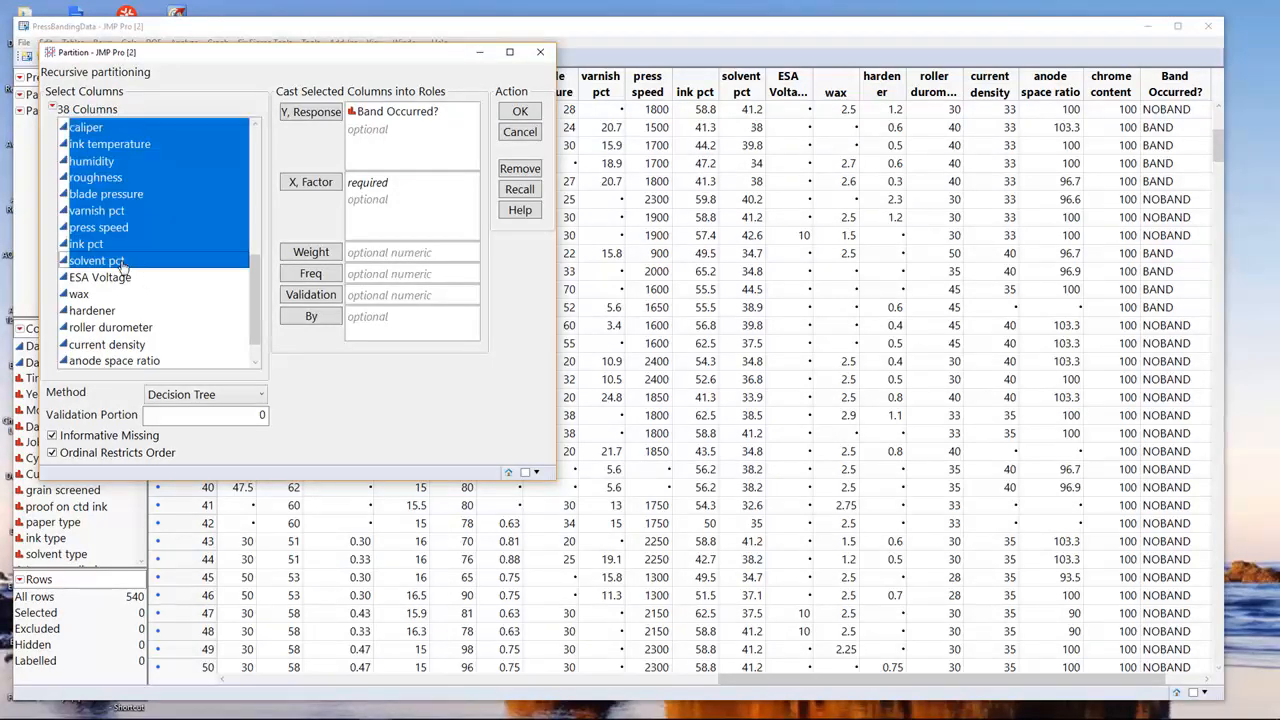
click(305, 185)
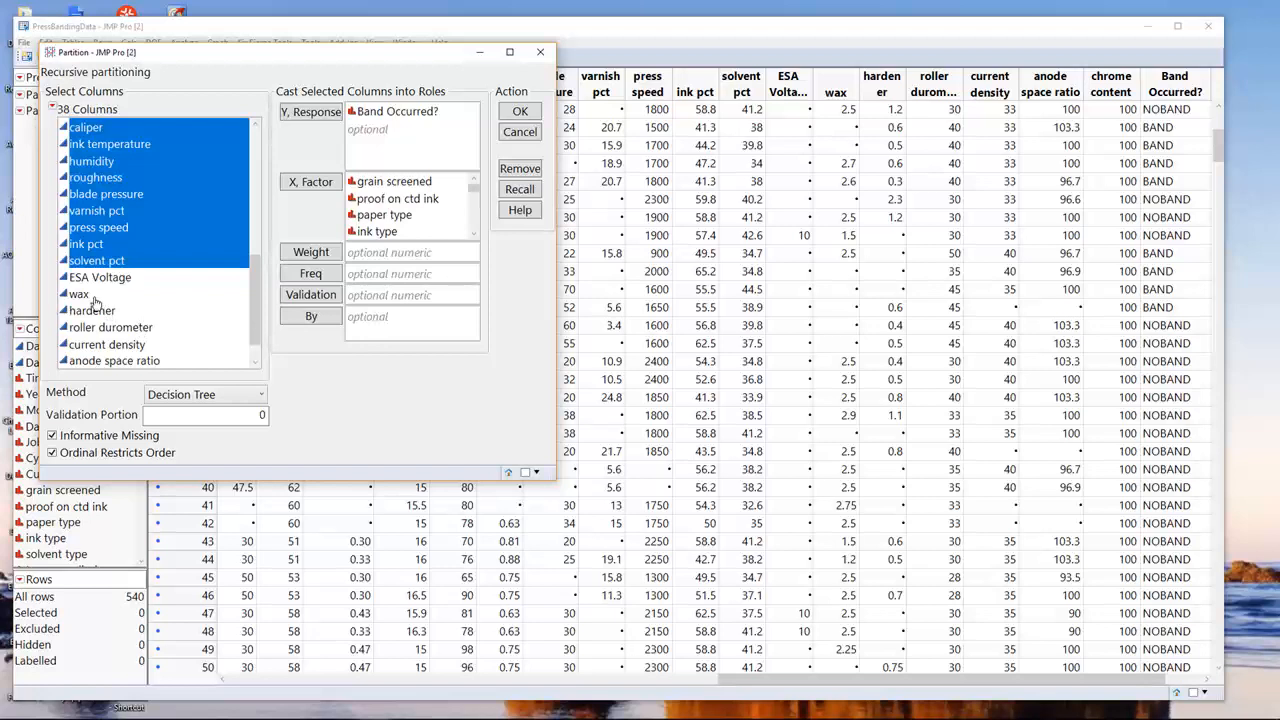
- Add chrome content to the X factors and check the end of the factor list
click(90, 297)
drag(255, 320, 255, 335)
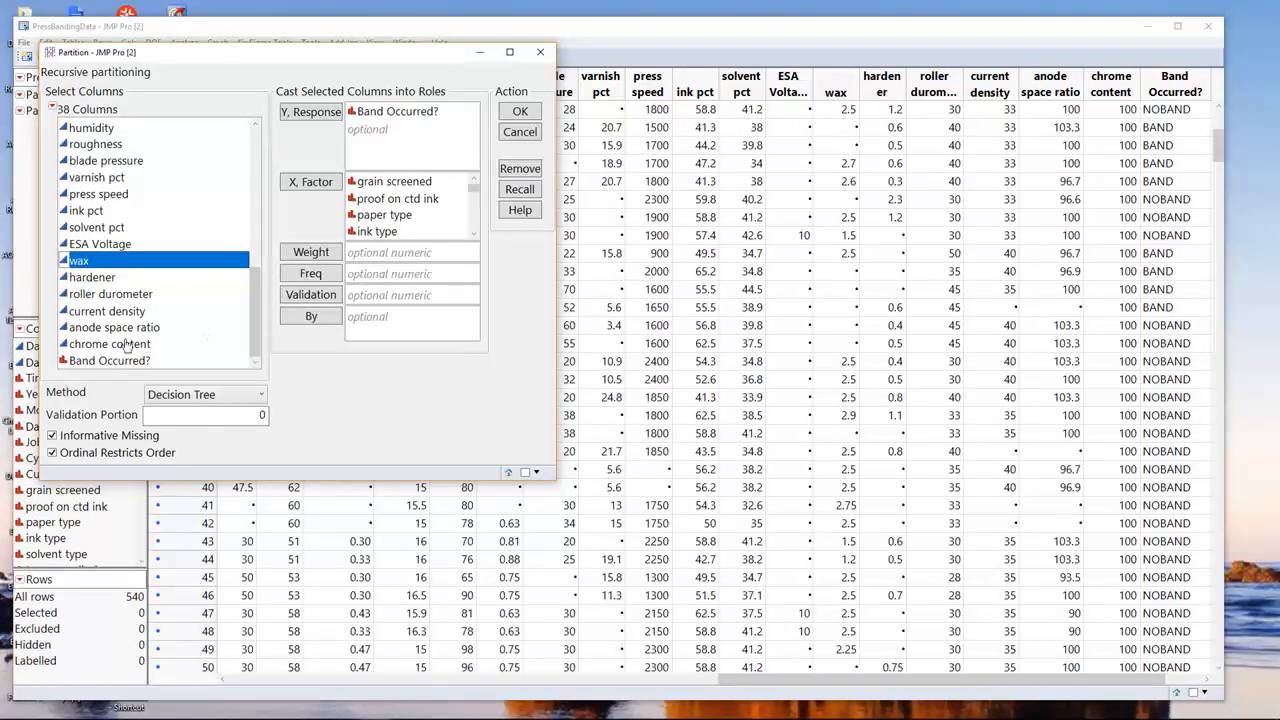
click(127, 343)
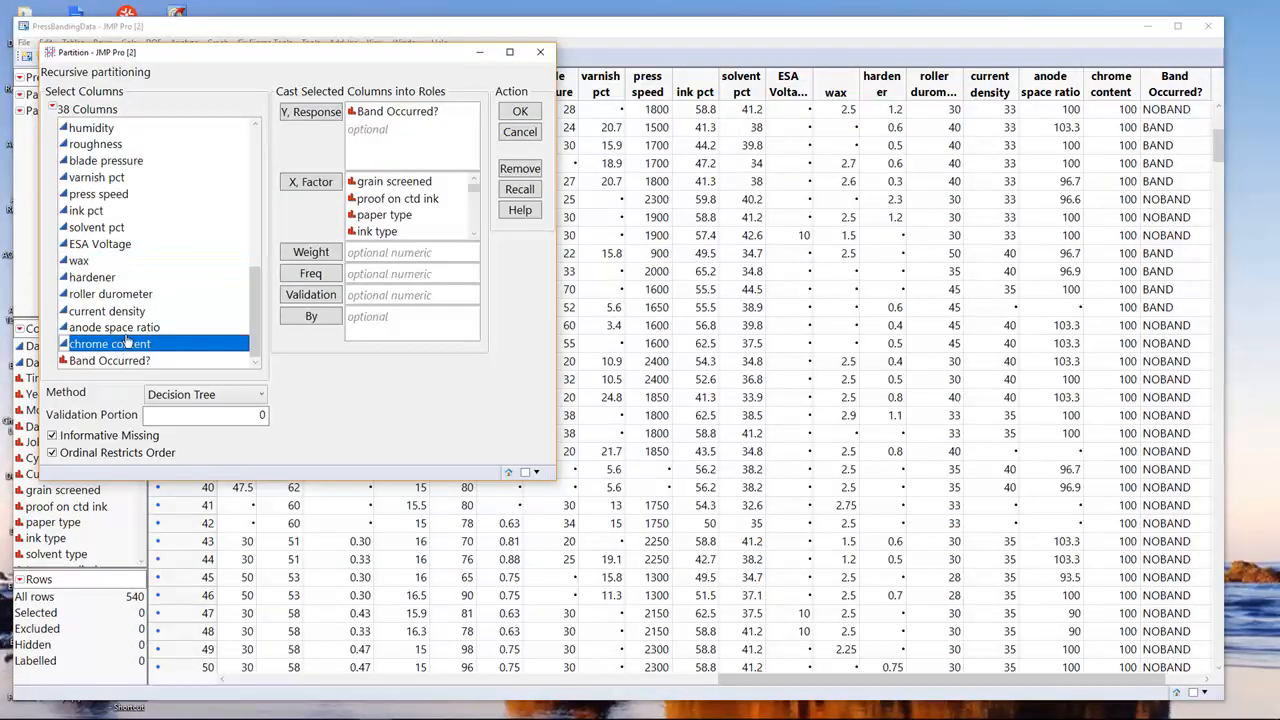
click(317, 186)
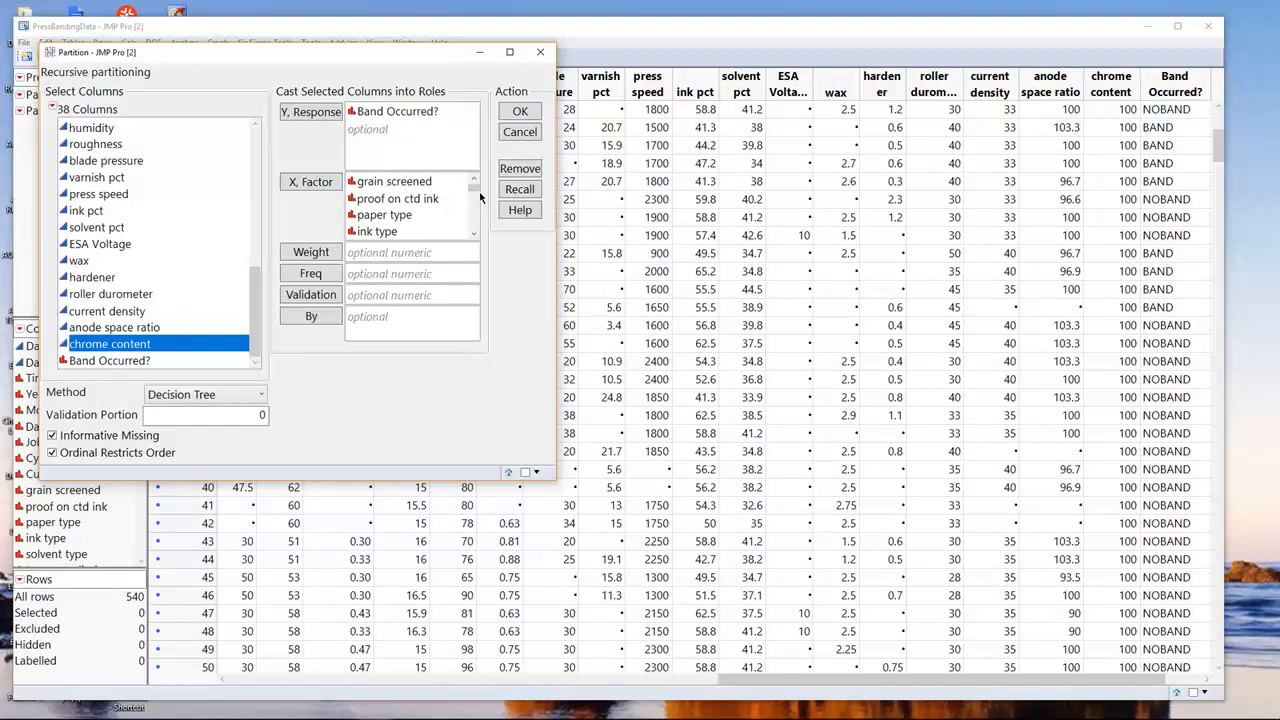
drag(474, 190, 477, 250)
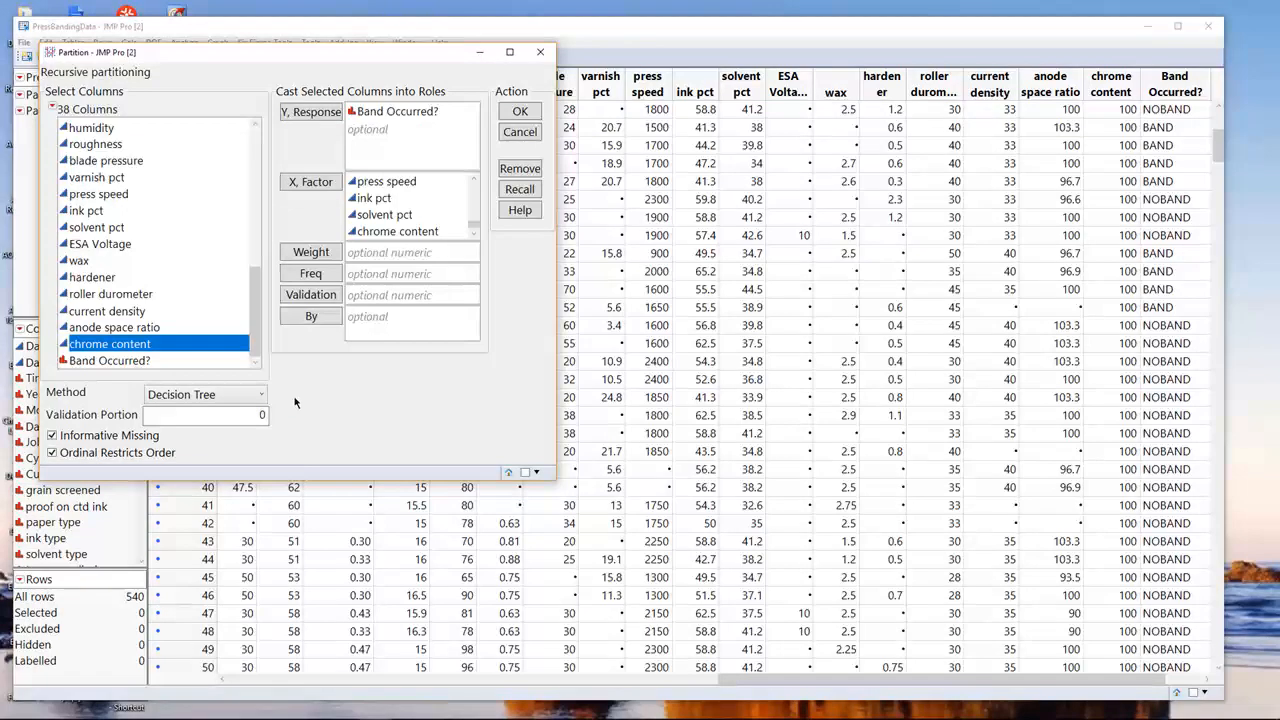
click(255, 415)
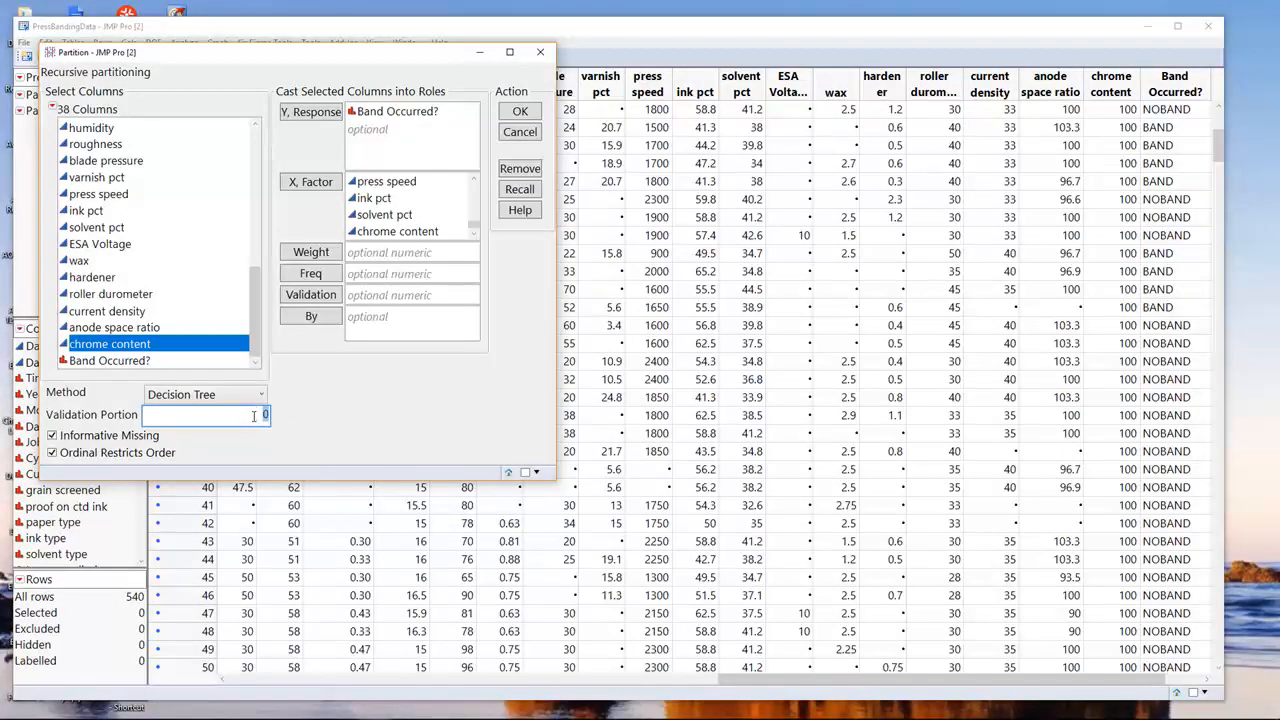
text(0.3)
key(BackSpace)
key(BackSpace)
click(328, 410)
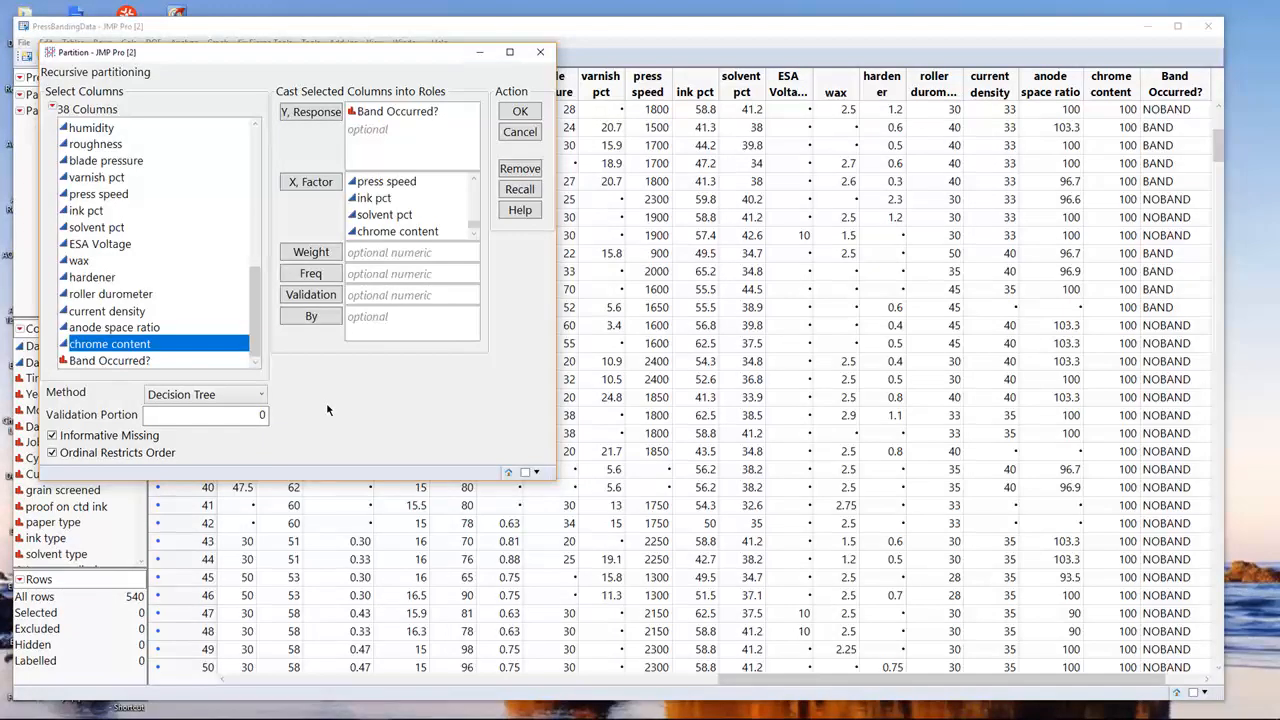
- Run the Partition analysis, move its report window clear of the table's last columns and widen it
click(533, 112)
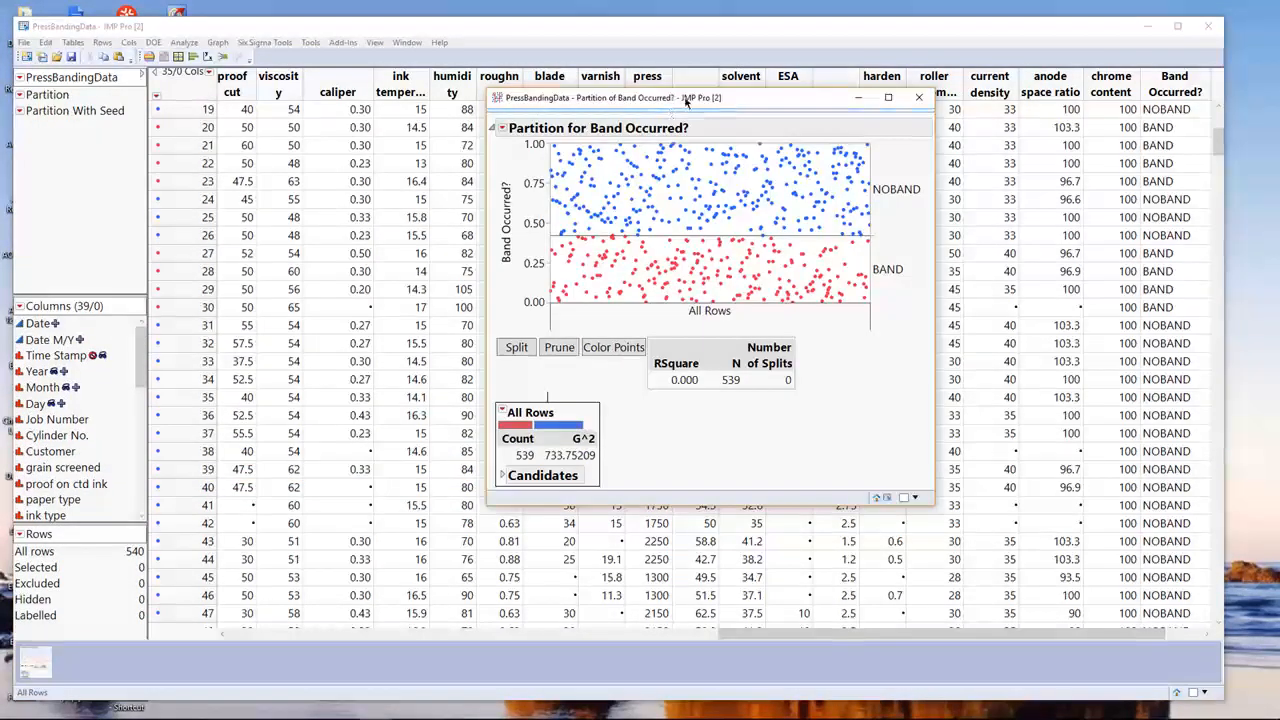
drag(669, 97, 303, 73)
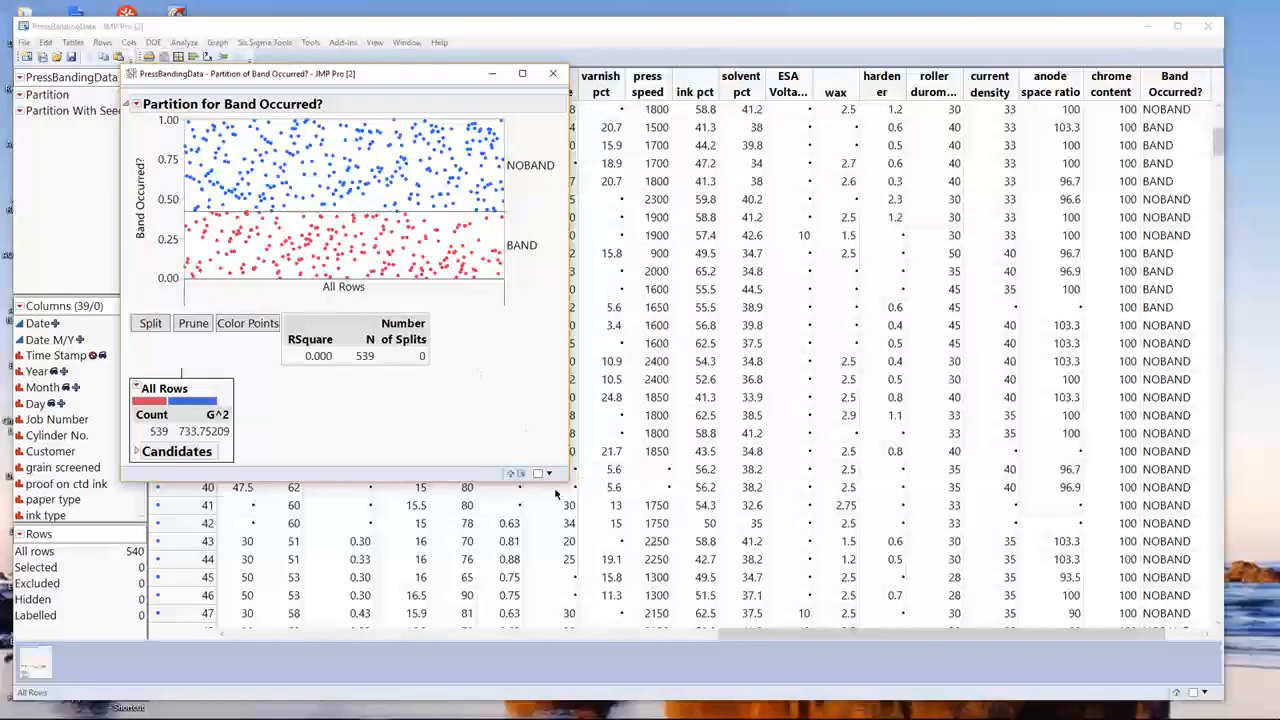
drag(563, 479, 841, 490)
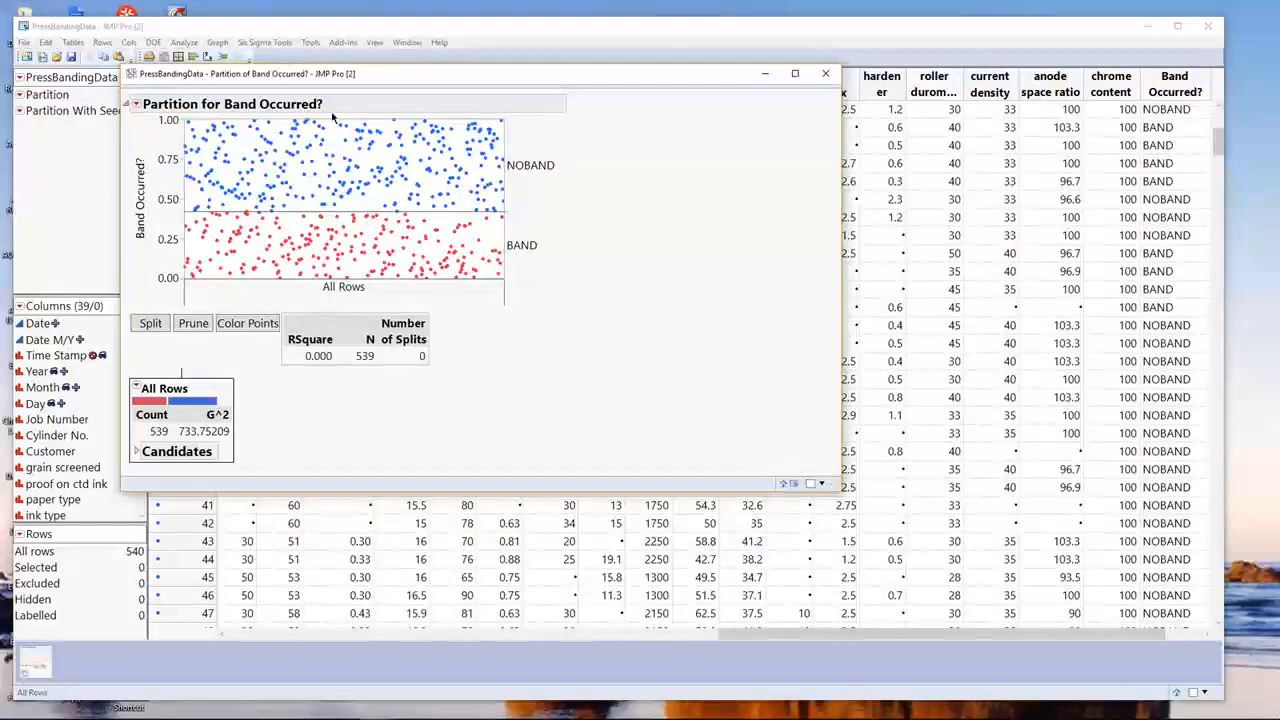
- Turn on the Show Split Prob display option for the Band Occurred? partition
click(136, 105)
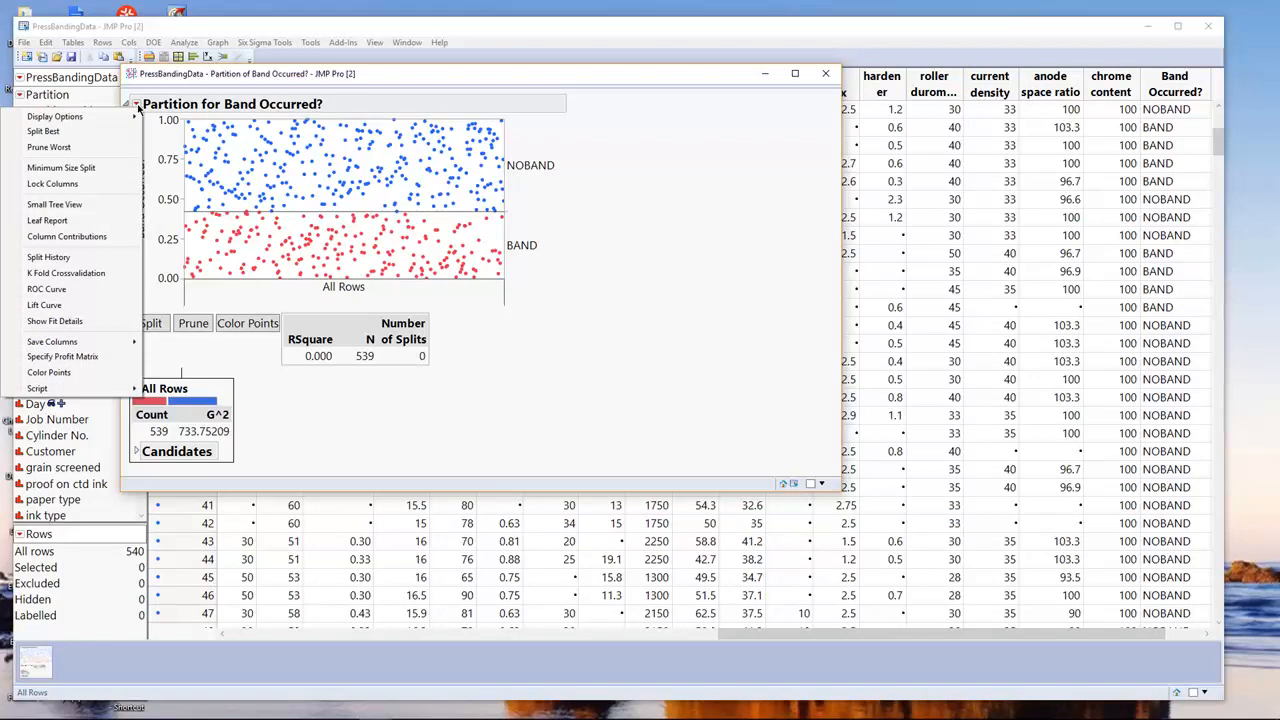
mouse_move(120, 116)
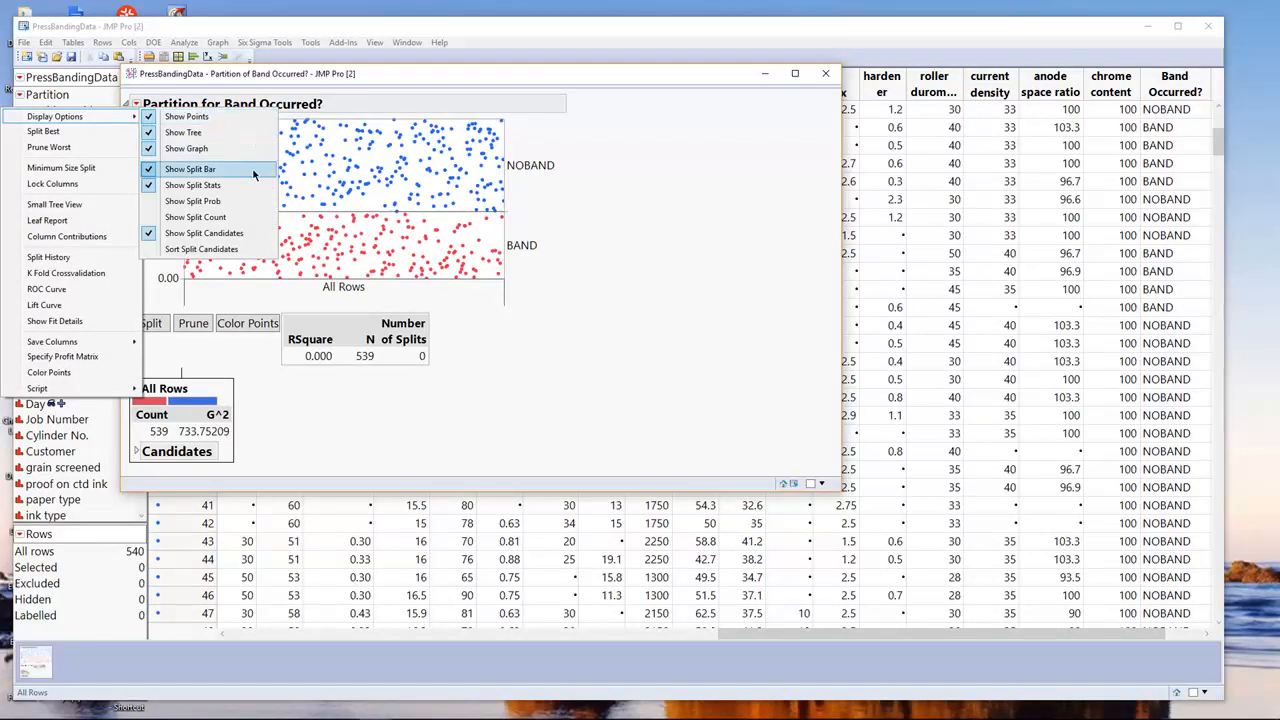
click(232, 201)
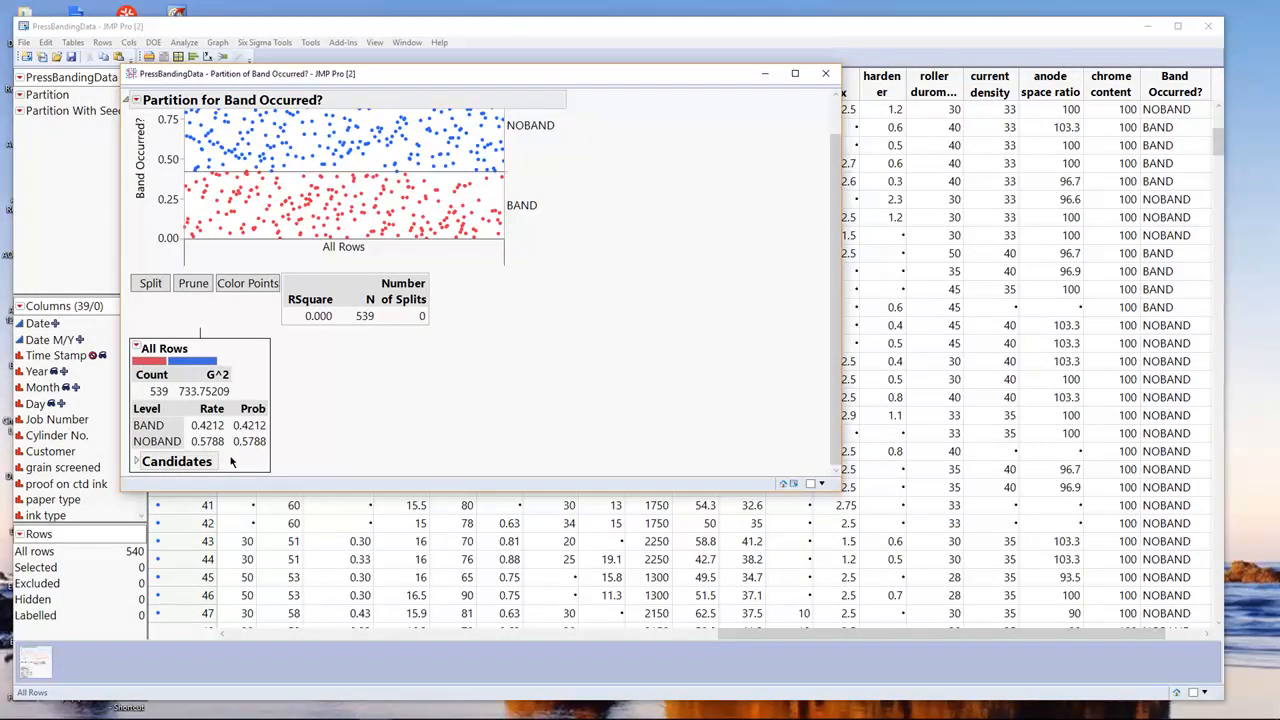
mouse_move(232, 460)
mouse_down()
mouse_move(218, 395)
mouse_move(180, 445)
mouse_move(237, 470)
mouse_up()
key(Escape)
- Expand the split candidates of the All Rows node and review each term's G^2, LogWorth and cut point
click(137, 462)
scroll(718, 364, down, 5)
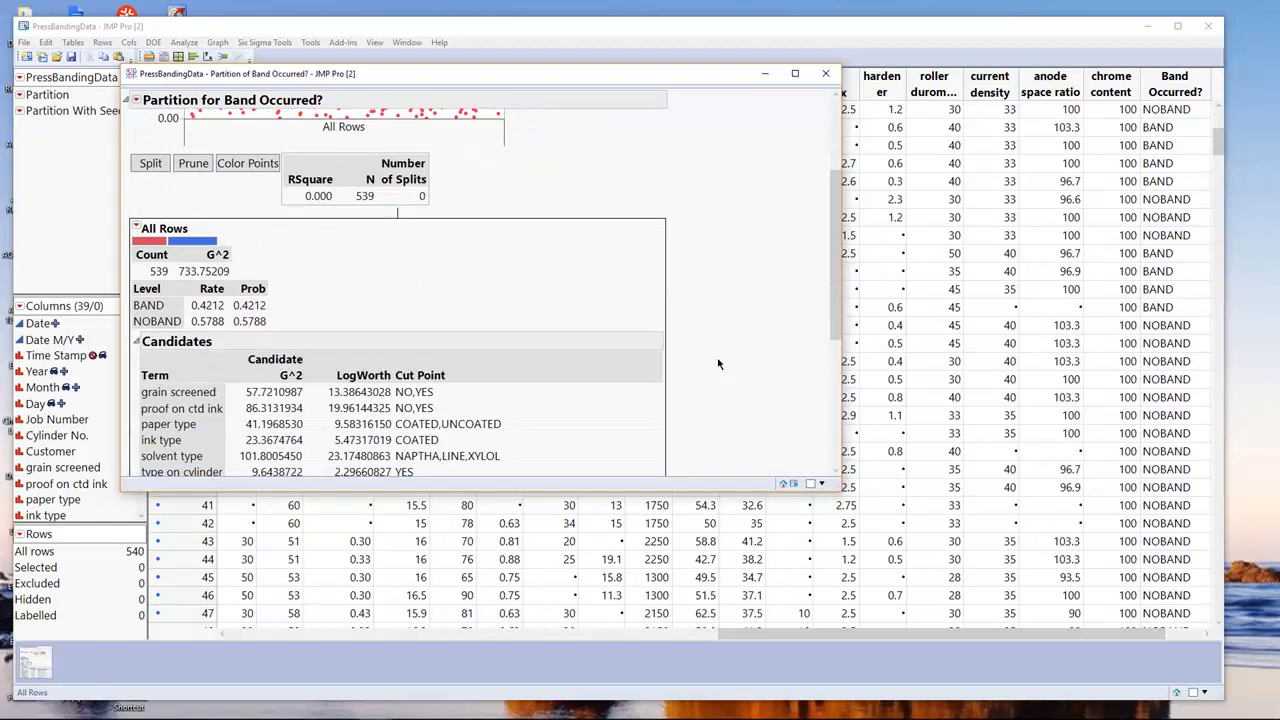
scroll(718, 364, down, 3)
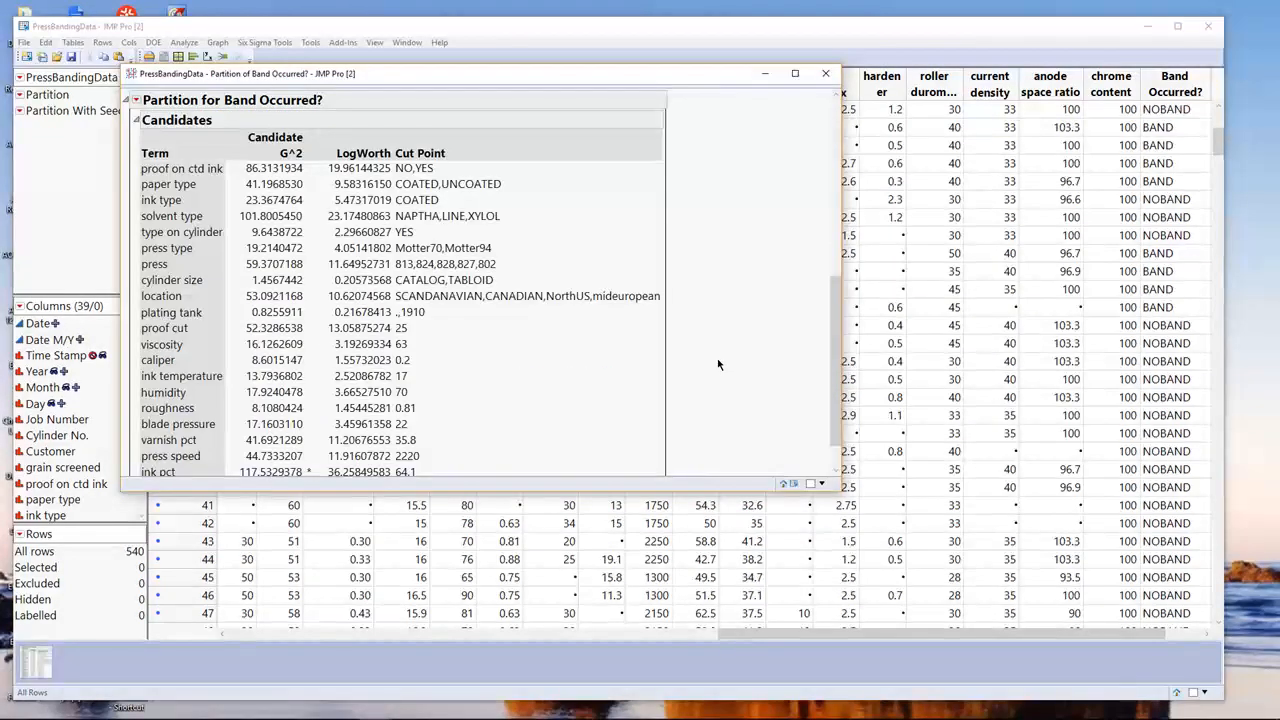
- Compare the ink pct and solvent pct split candidates of the All Rows node, and collapse its candidate list
scroll(700, 400, down, 2)
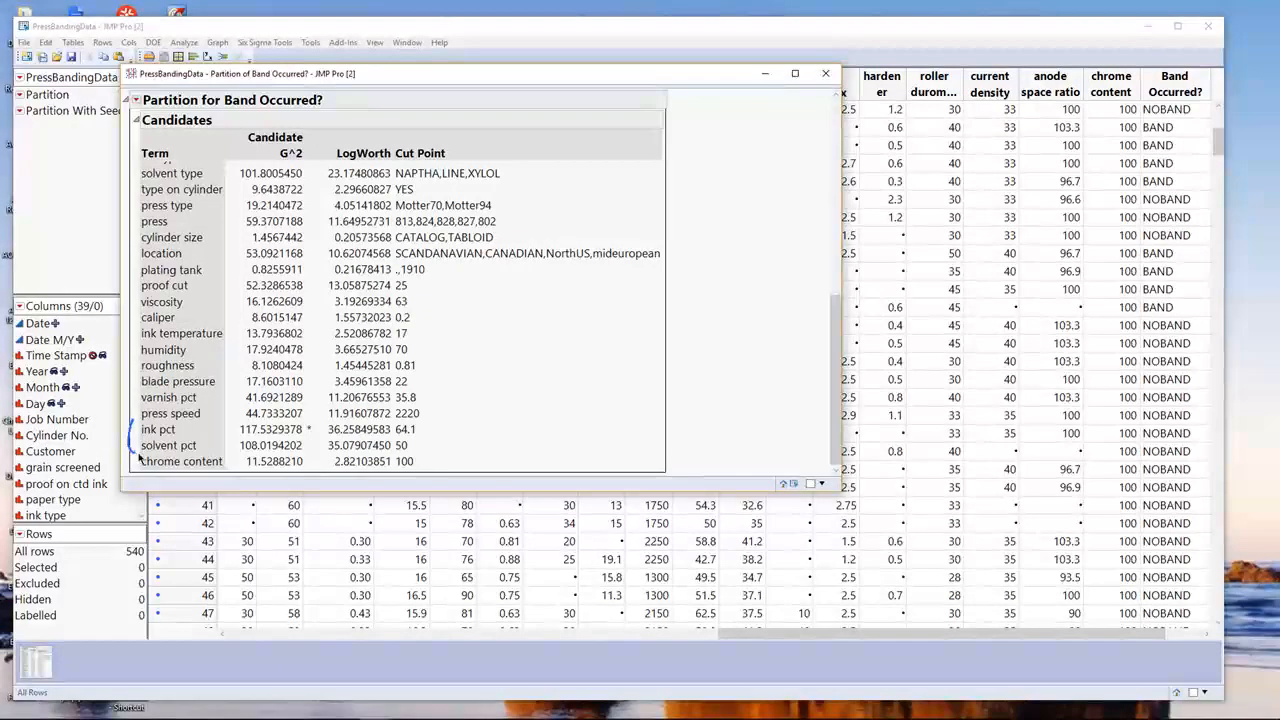
mouse_move(133, 428)
mouse_down()
mouse_move(216, 463)
mouse_move(383, 463)
mouse_move(438, 446)
mouse_move(305, 416)
mouse_move(136, 427)
mouse_up()
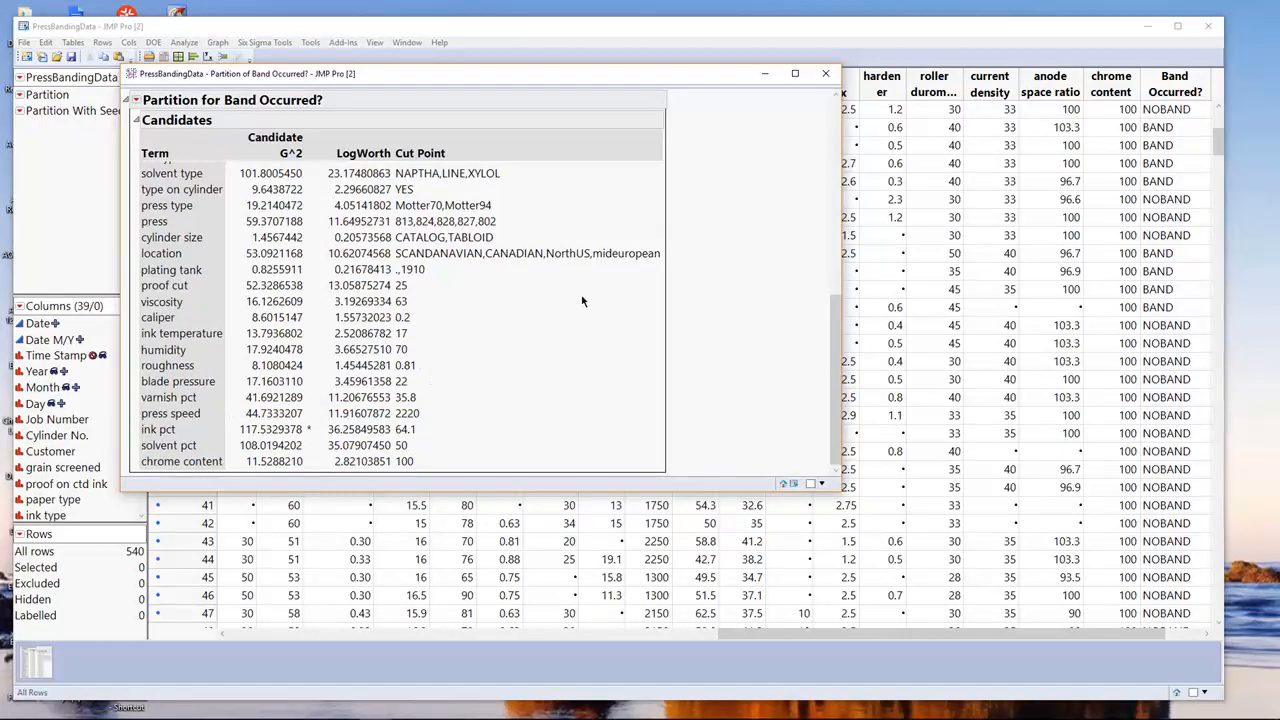
click(137, 120)
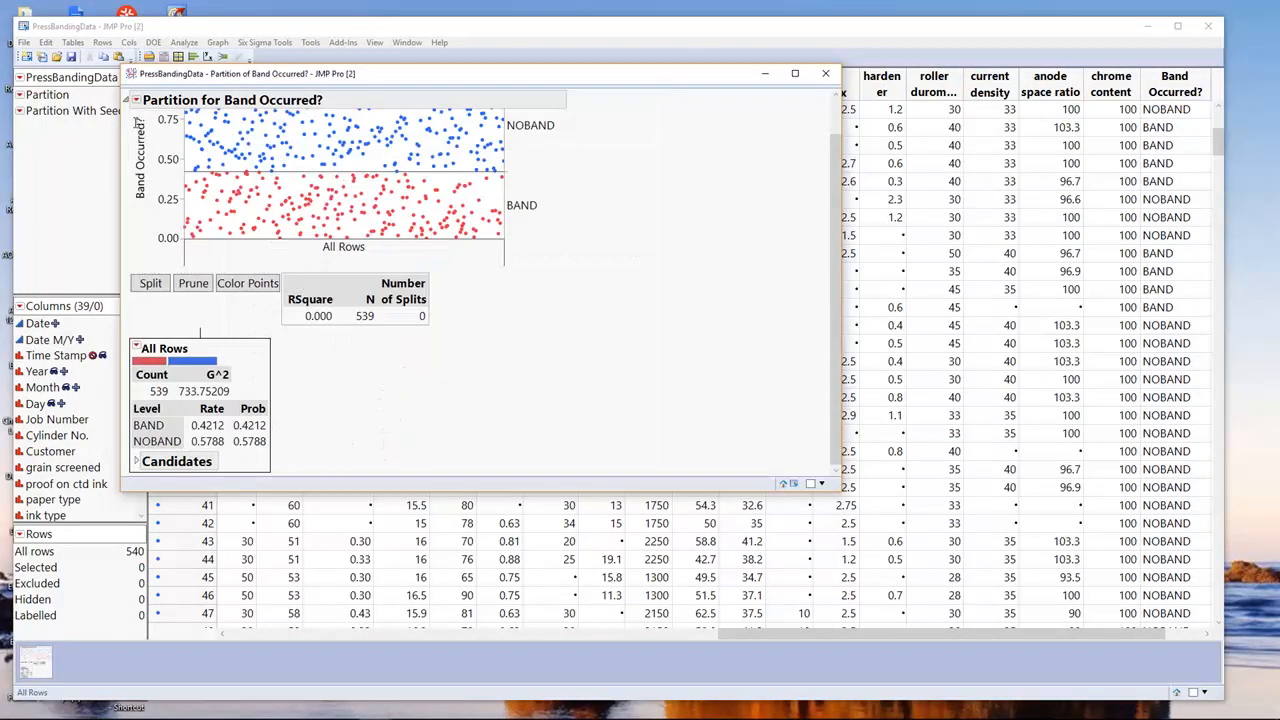
- Make the first split of the Band Occurred? tree and inspect the resulting ink pct branches
click(151, 285)
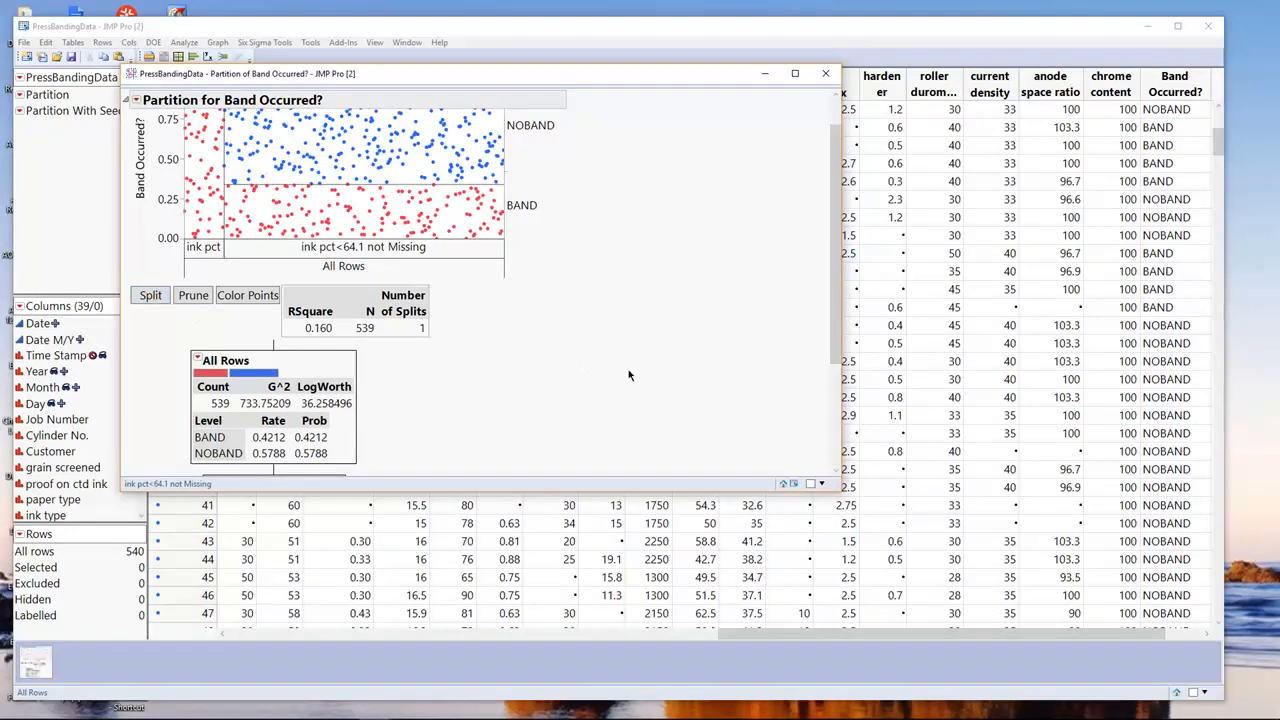
scroll(630, 365, down, 3)
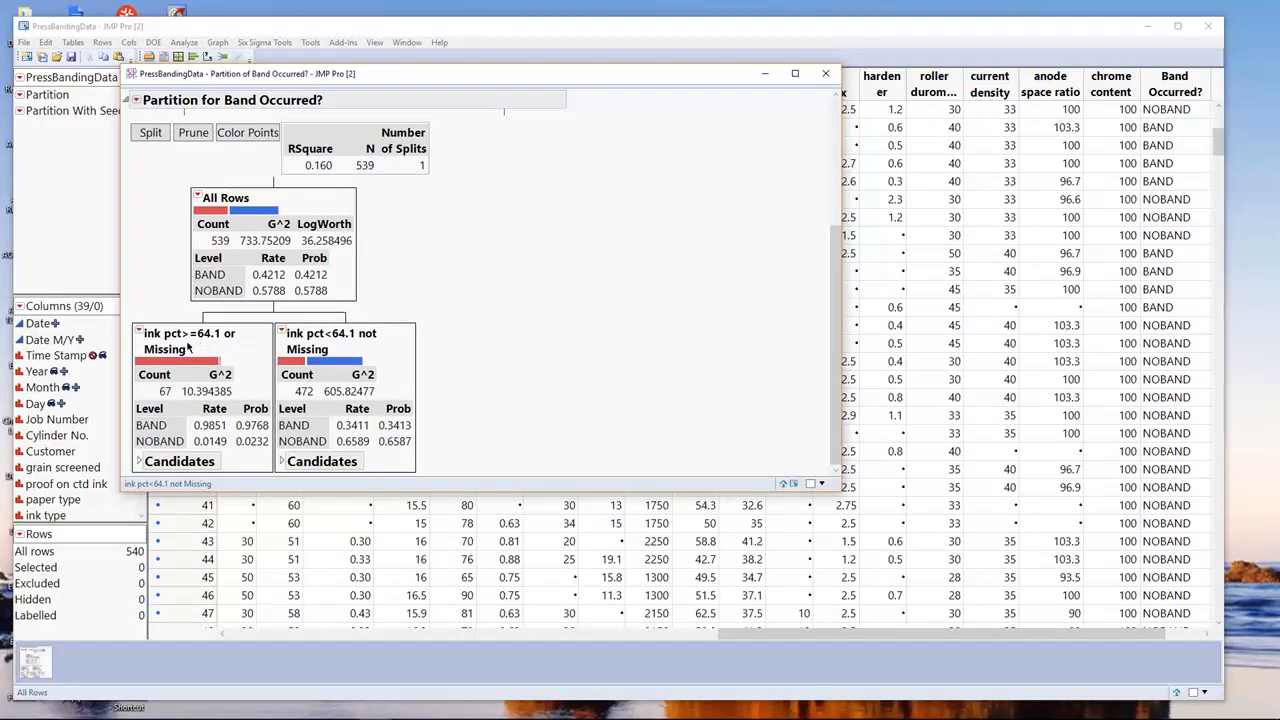
mouse_move(130, 320)
mouse_down()
mouse_move(128, 358)
mouse_move(218, 360)
mouse_move(255, 345)
mouse_move(226, 314)
mouse_move(150, 306)
mouse_move(130, 320)
mouse_up()
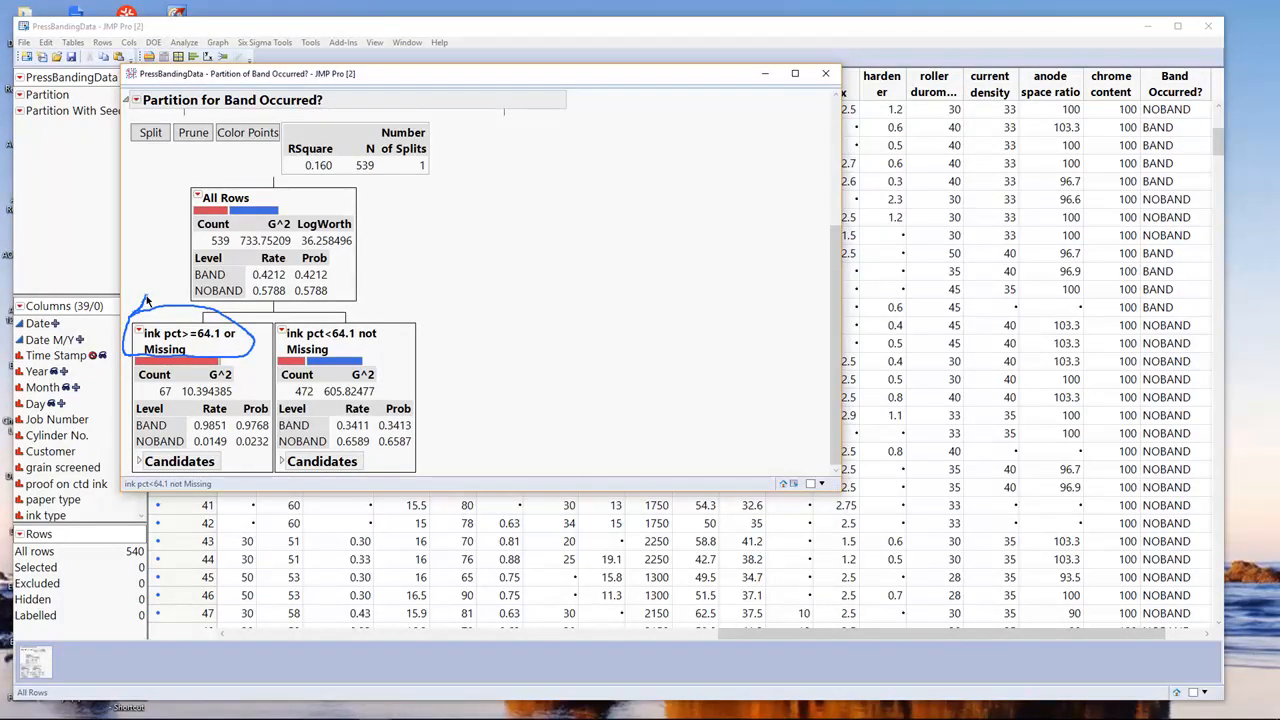
key(Escape)
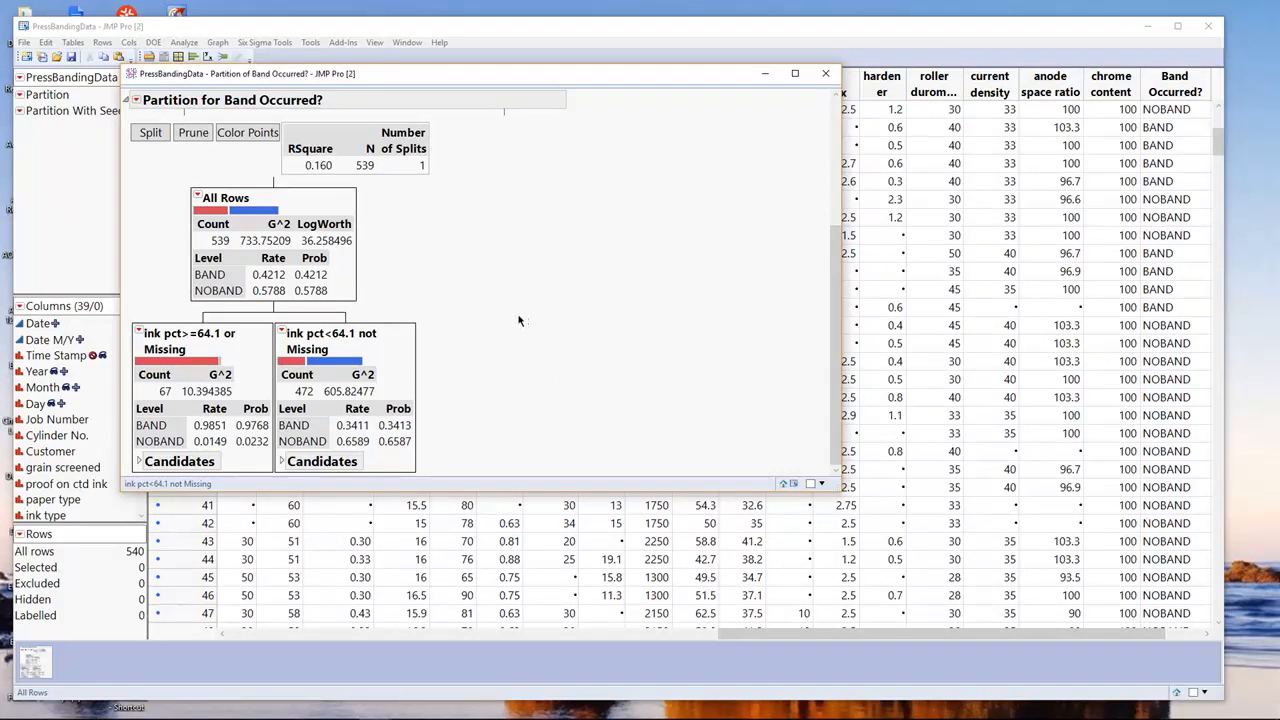
- Split the tree a second time and inspect the press speed branches, especially the NOBAND rate at 2189 or above
click(153, 134)
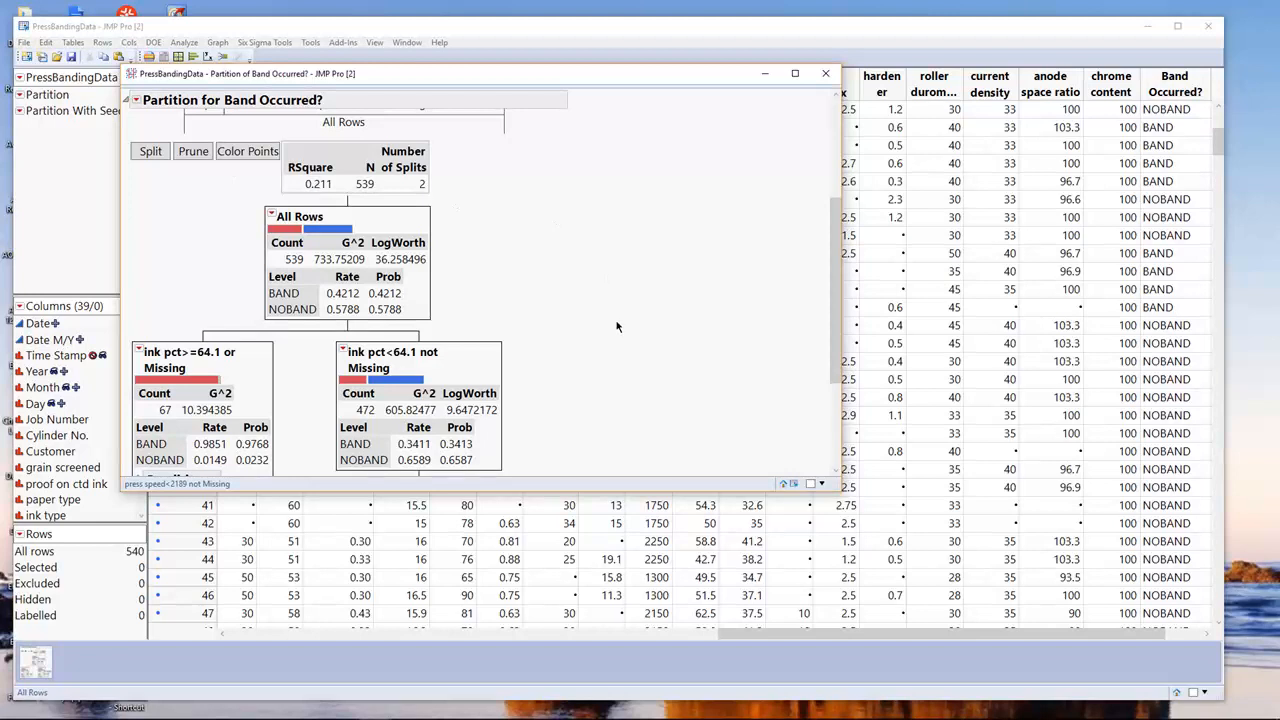
scroll(622, 333, down, 3)
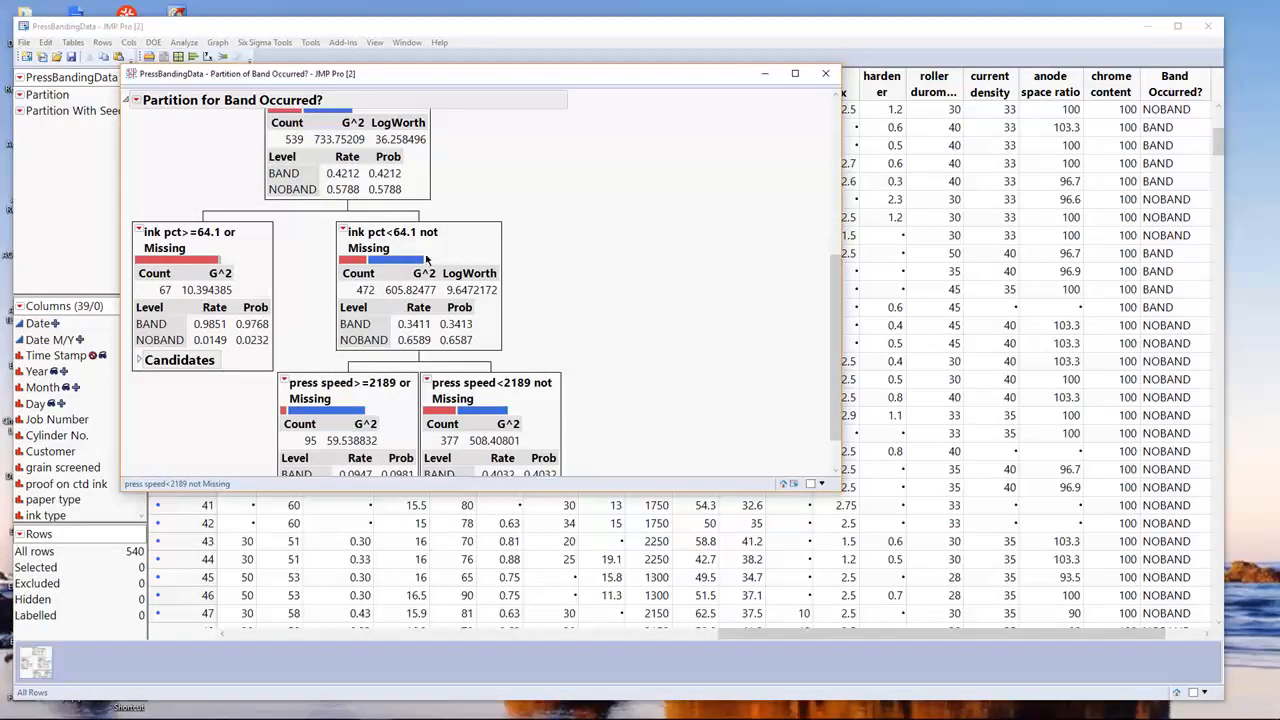
scroll(660, 355, down, 1)
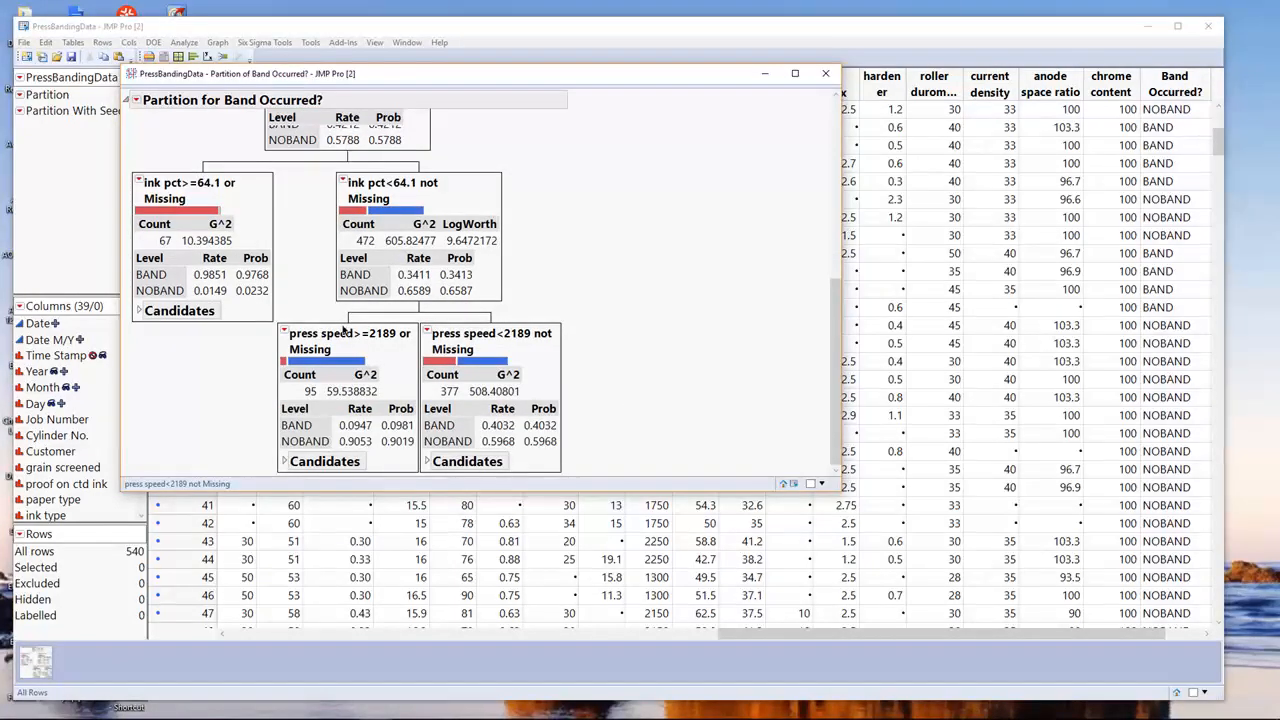
mouse_move(255, 347)
mouse_down()
mouse_move(318, 364)
mouse_move(422, 342)
mouse_move(392, 310)
mouse_move(284, 318)
mouse_move(248, 340)
mouse_up()
mouse_move(256, 428)
mouse_down()
mouse_move(284, 457)
mouse_move(390, 450)
mouse_move(345, 428)
mouse_move(265, 433)
mouse_up()
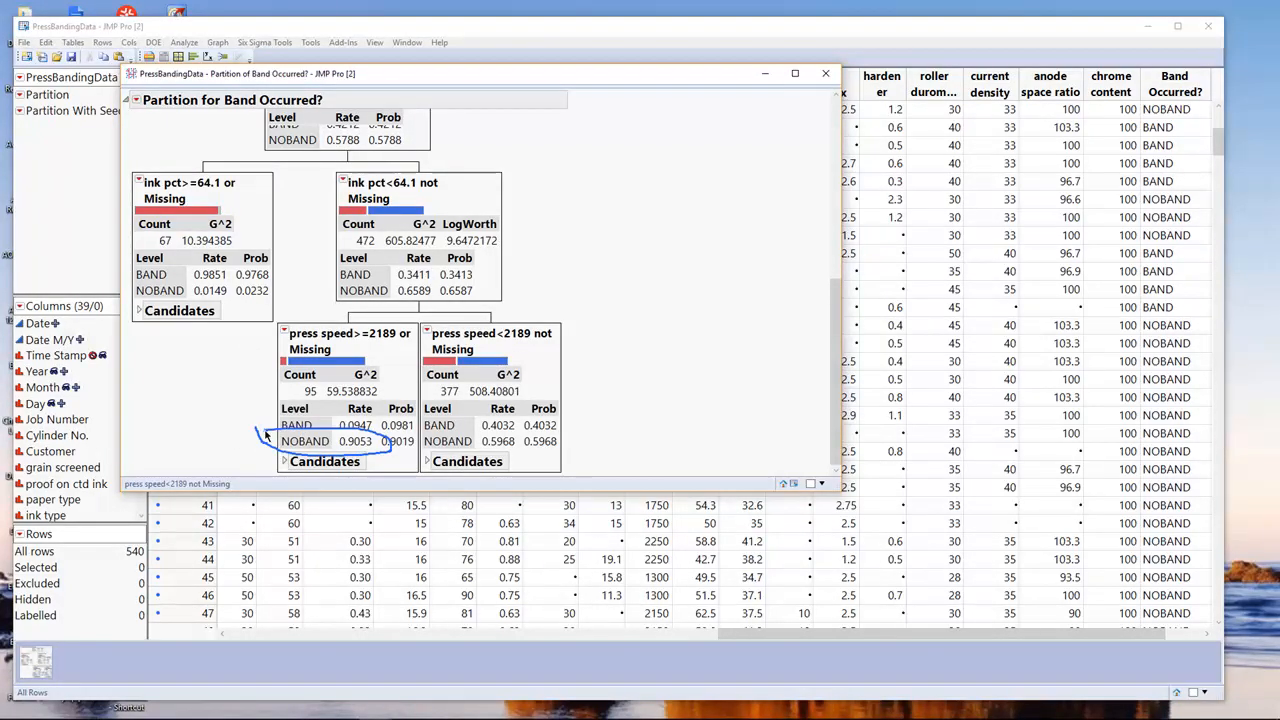
key(Escape)
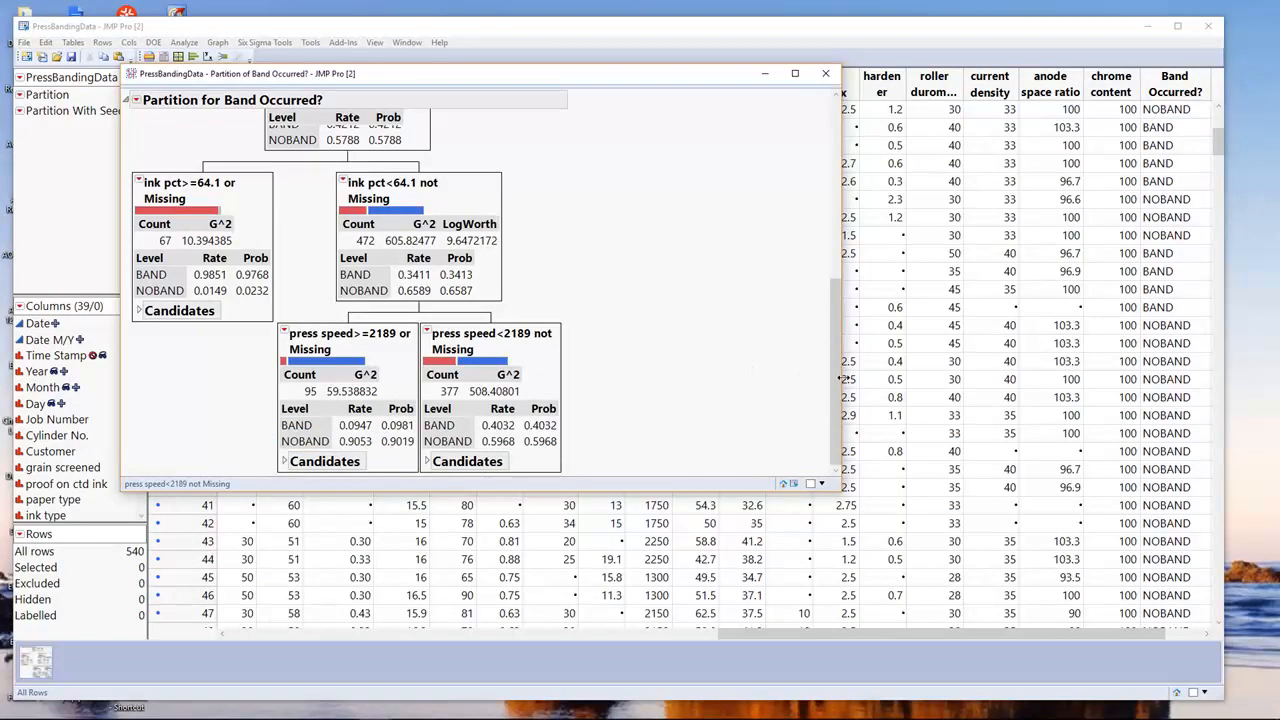
- Keep splitting the Band Occurred? tree at the best candidates until it has eight splits
scroll(790, 208, up, 5)
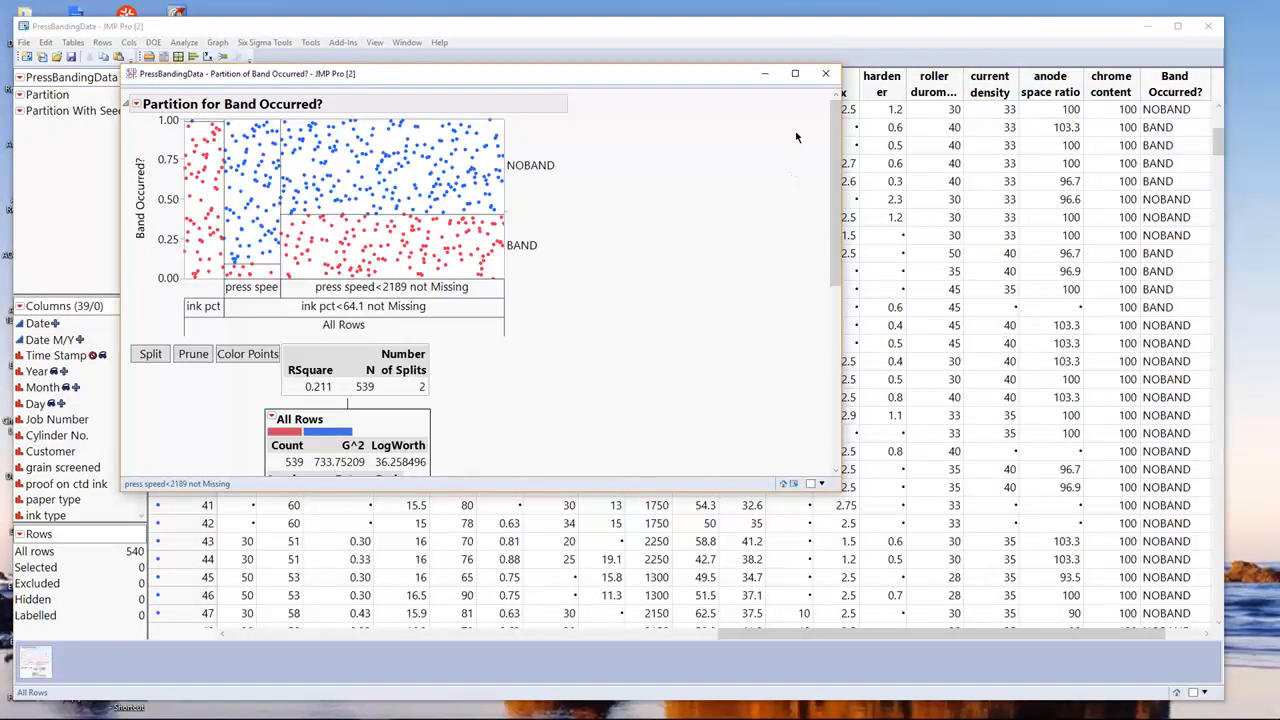
click(141, 358)
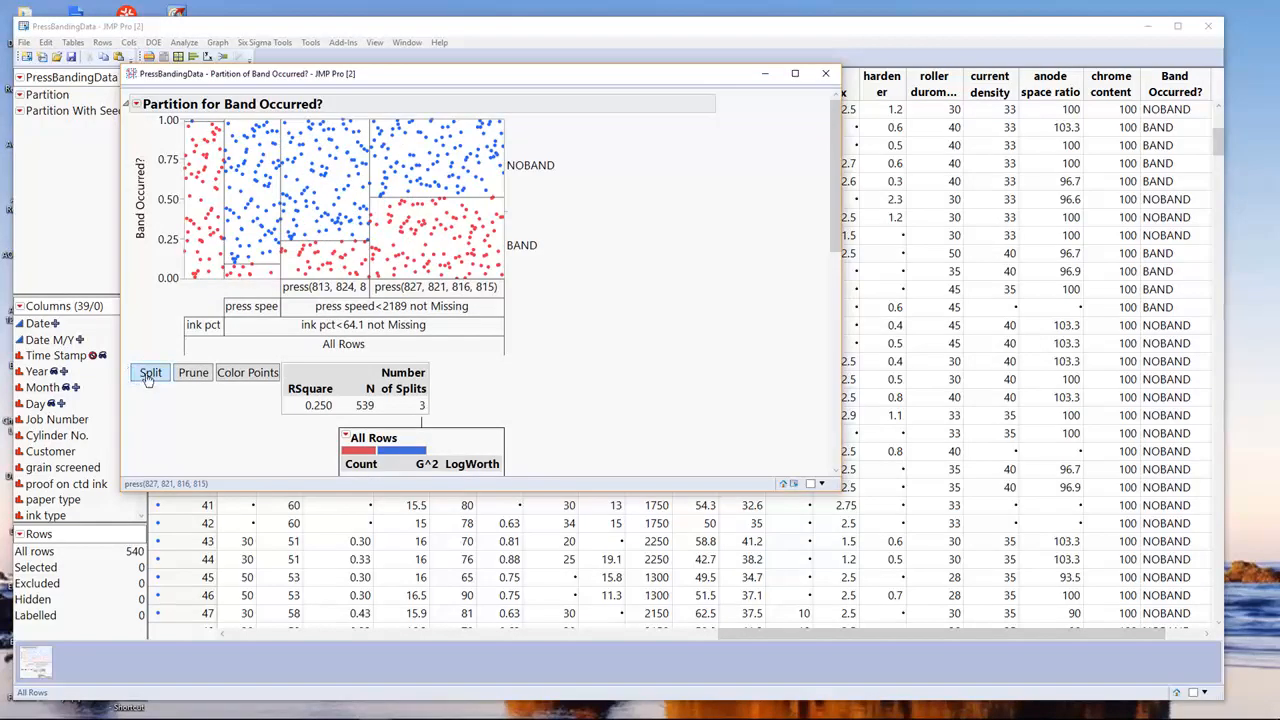
click(146, 376)
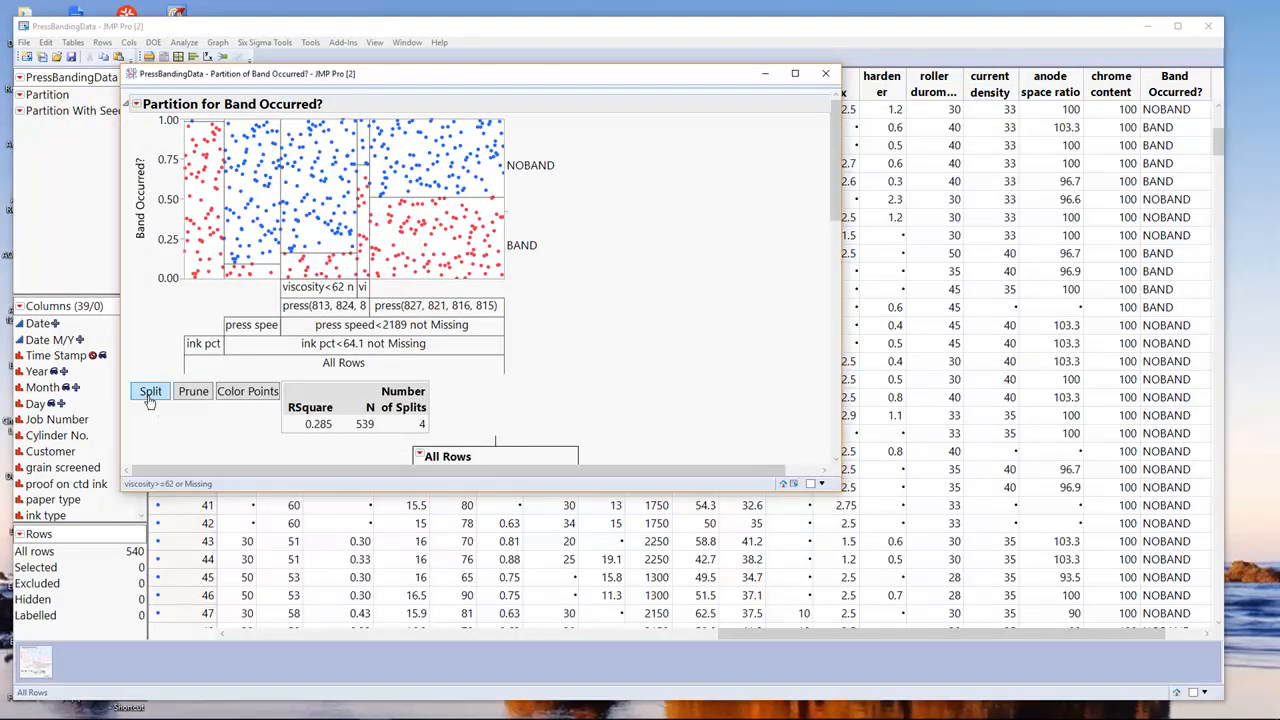
click(149, 399)
click(150, 416)
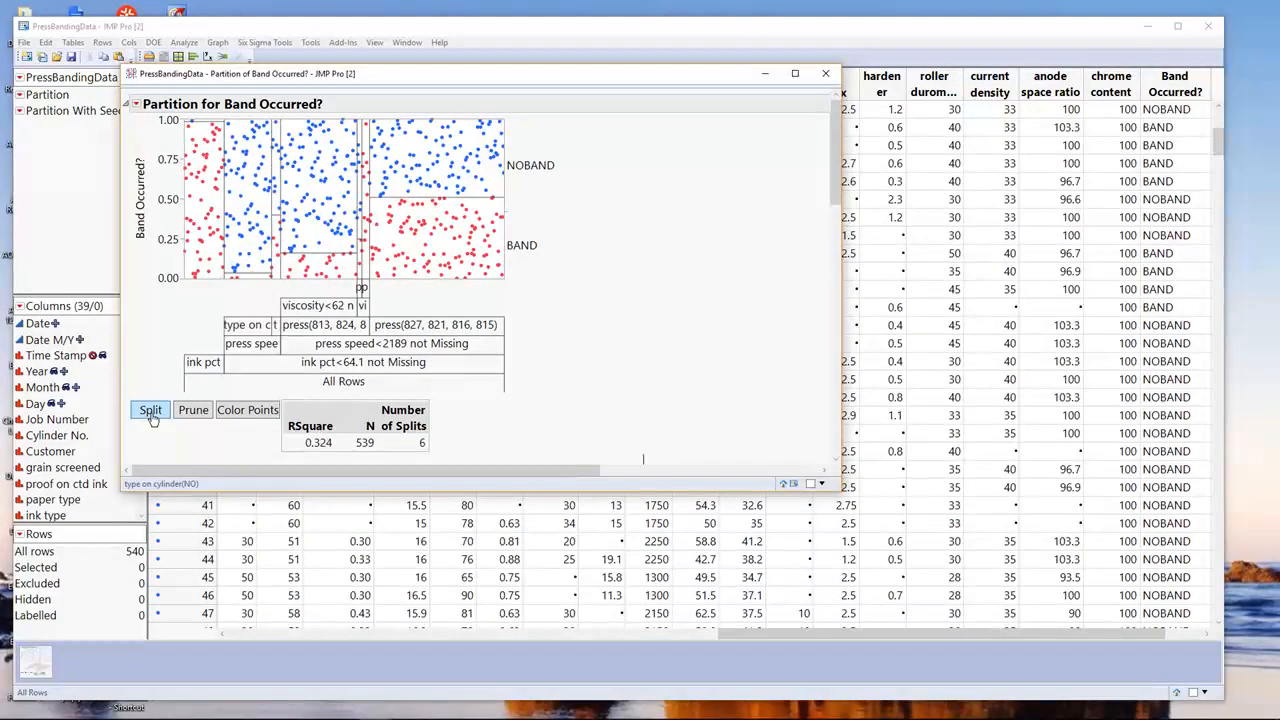
scroll(562, 360, down, 2)
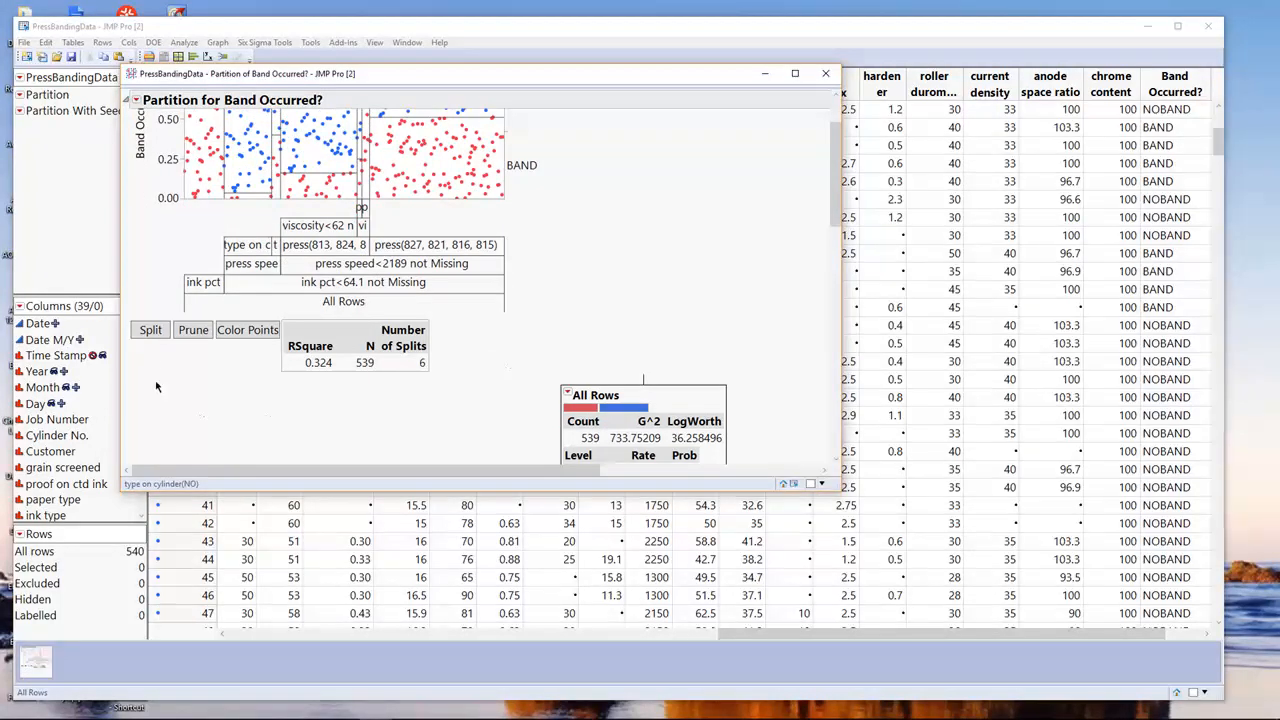
click(149, 334)
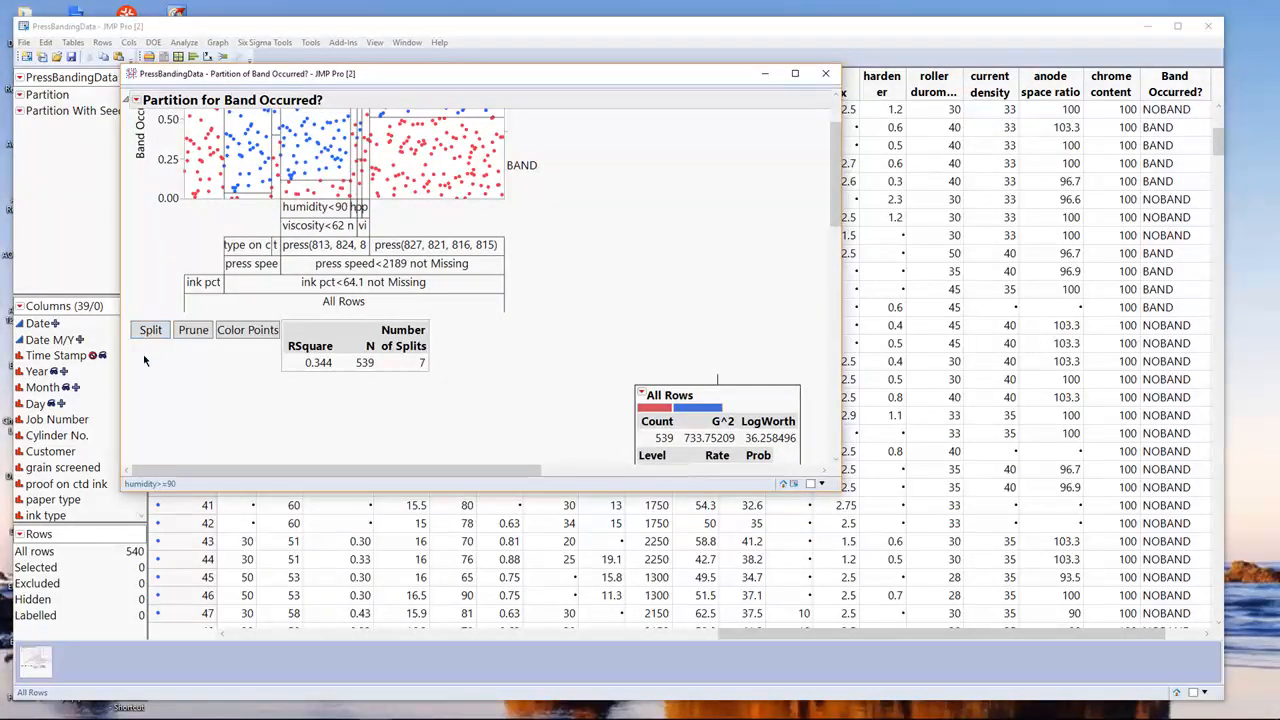
click(154, 340)
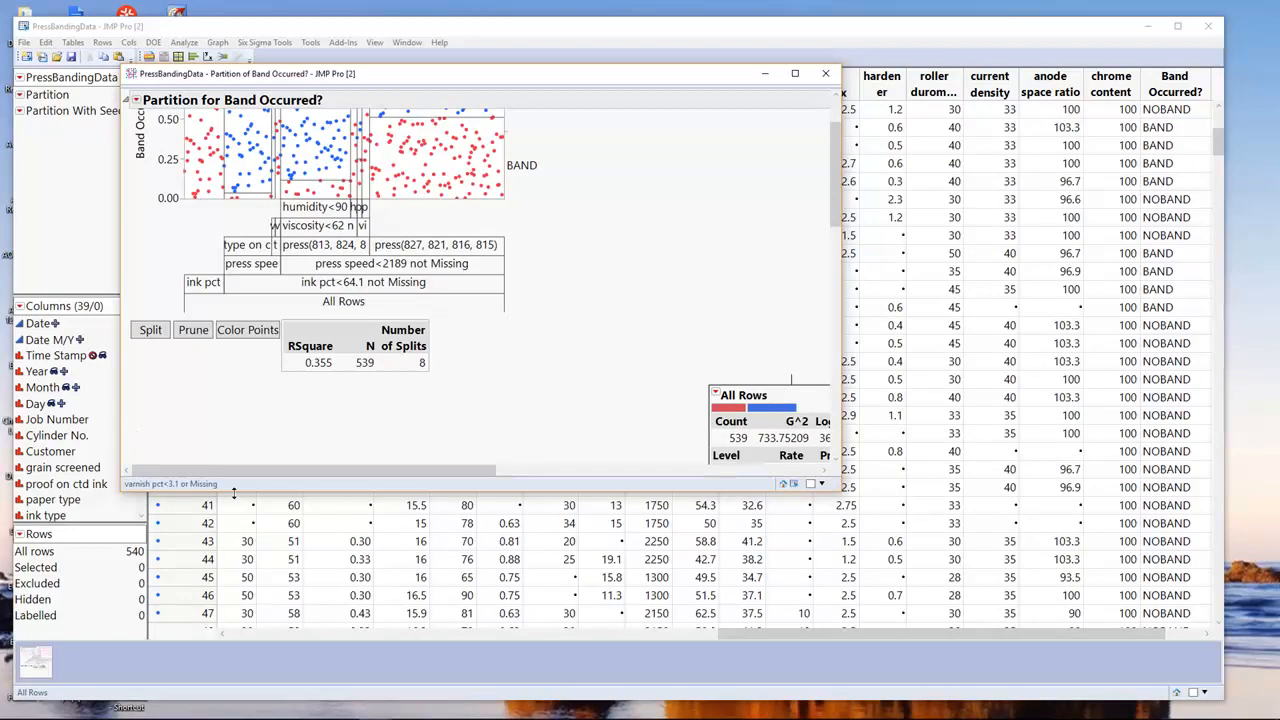
- Enlarge the partition report window so that more of the tree fits, and look over its upper nodes
drag(839, 490, 1277, 612)
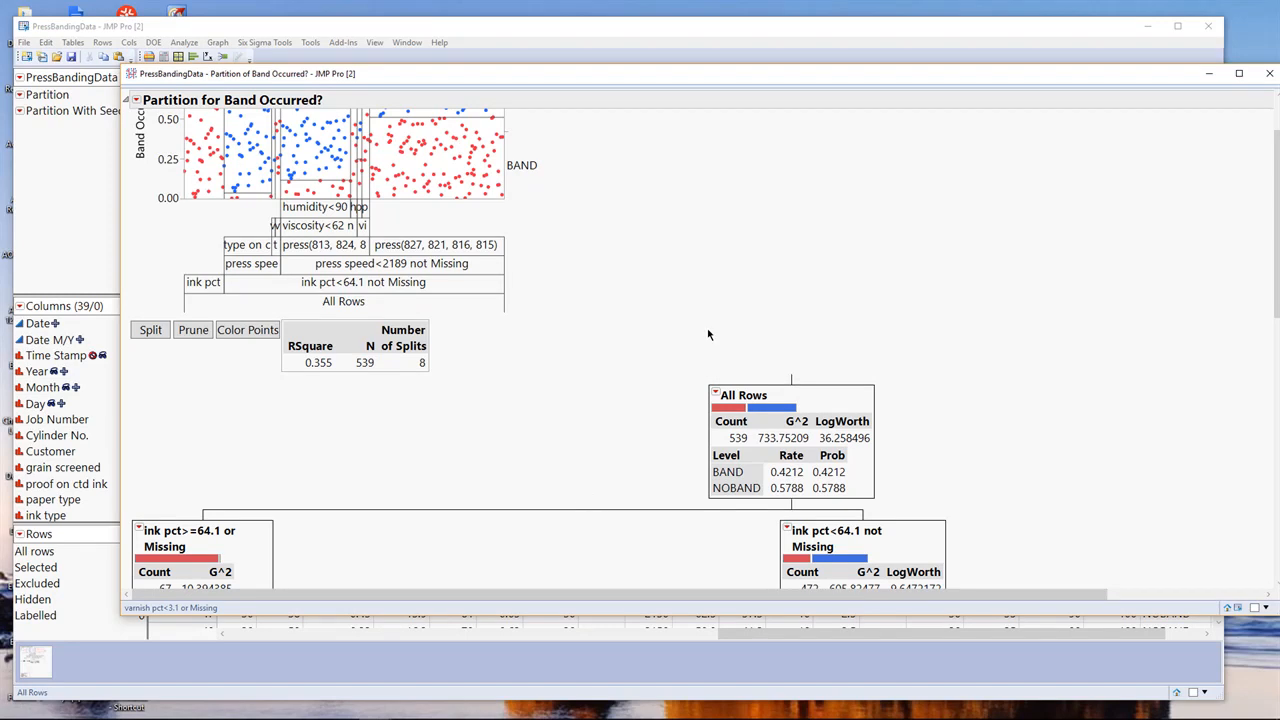
scroll(655, 375, down, 3)
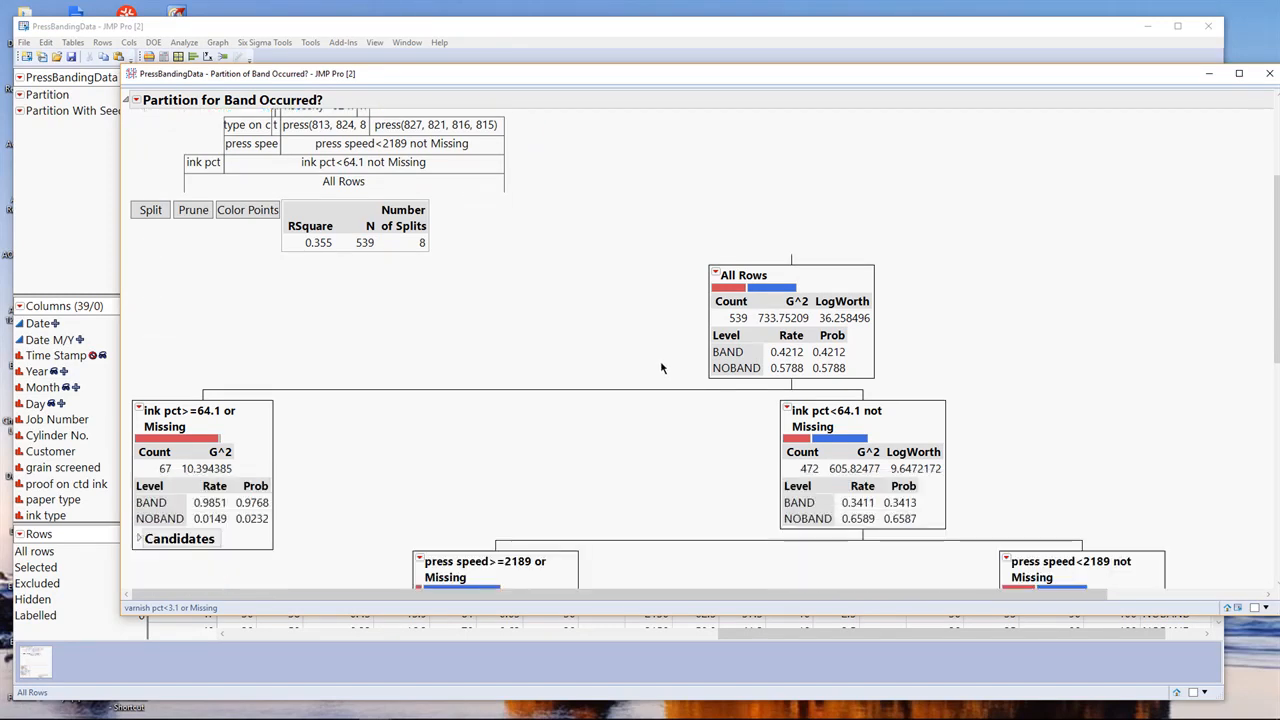
scroll(660, 372, up, 2)
scroll(662, 370, up, 3)
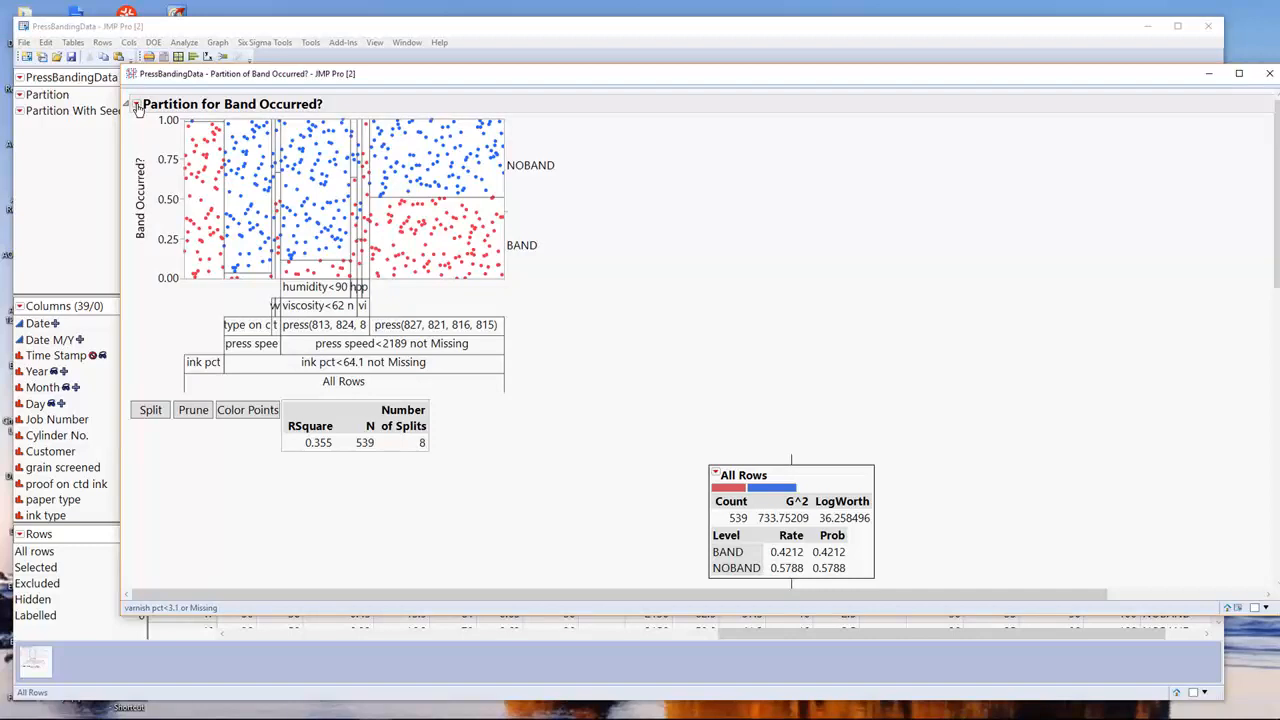
- Add the Small Tree View and the Leaf Report to the Band Occurred? partition report
click(137, 106)
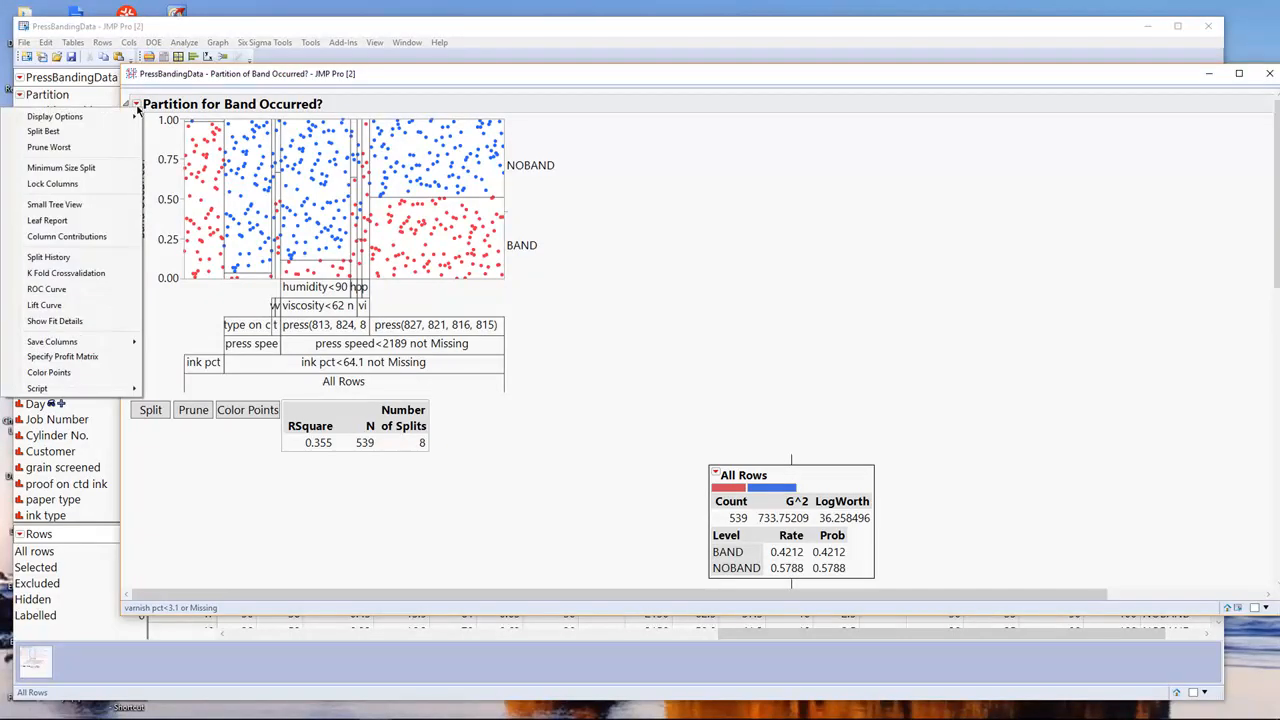
click(93, 204)
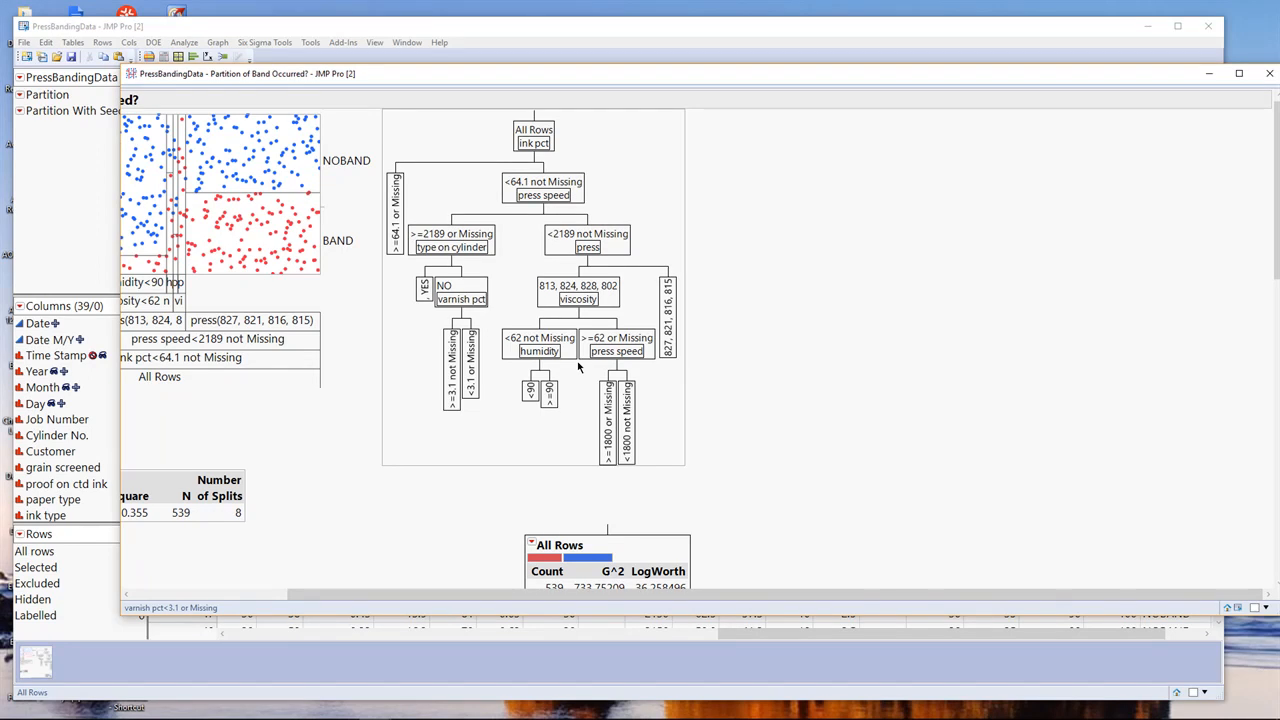
click(184, 590)
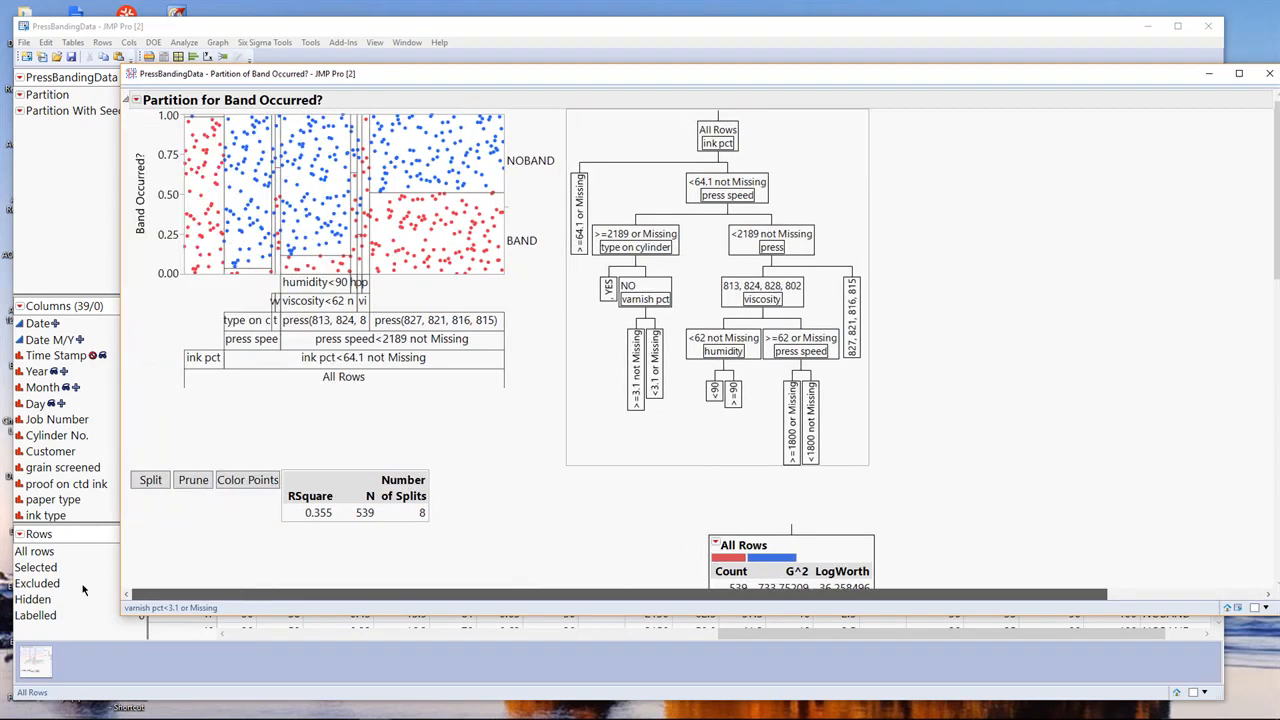
click(135, 101)
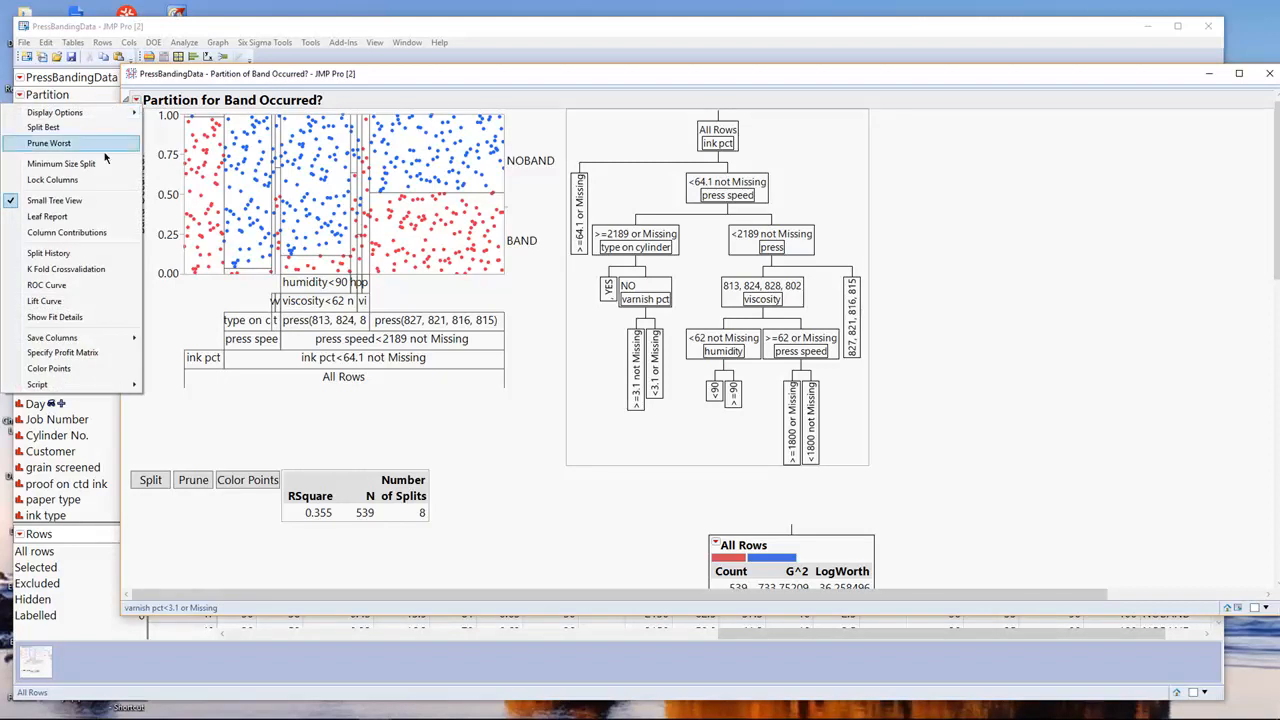
click(77, 218)
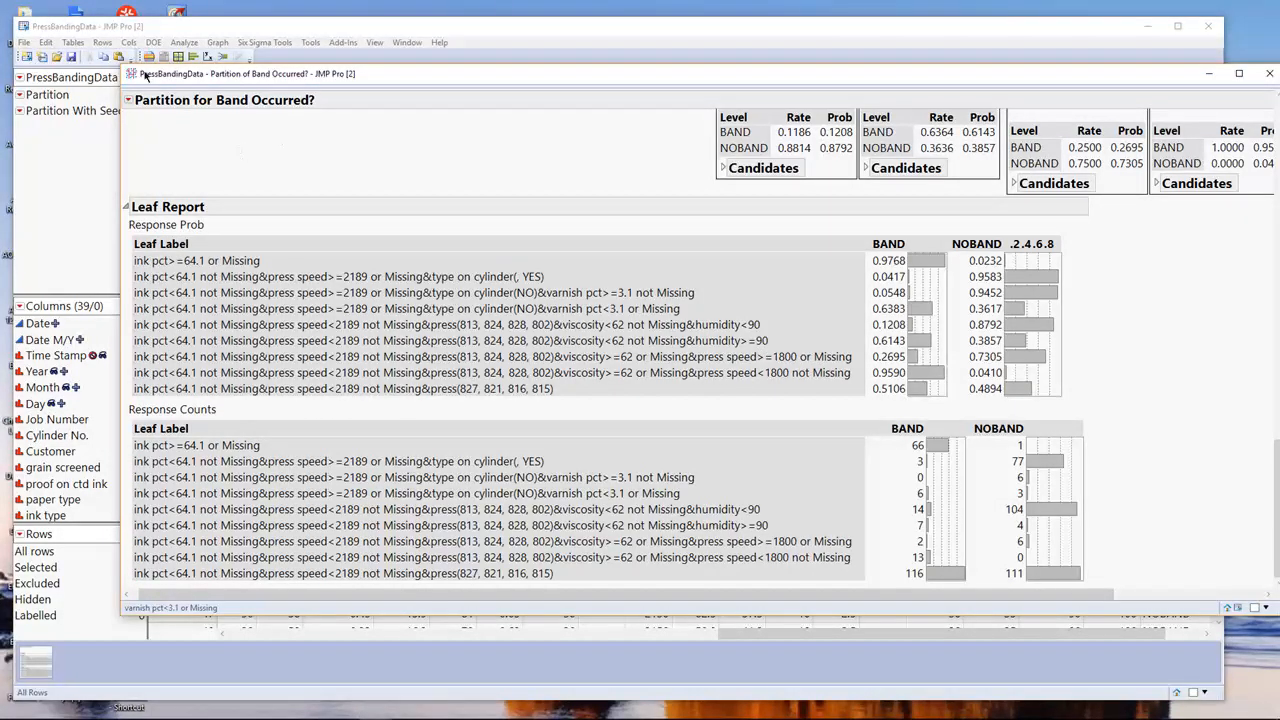
- Add the Column Contributions report, examine the press speed and press terms, and leave only press selected
click(129, 101)
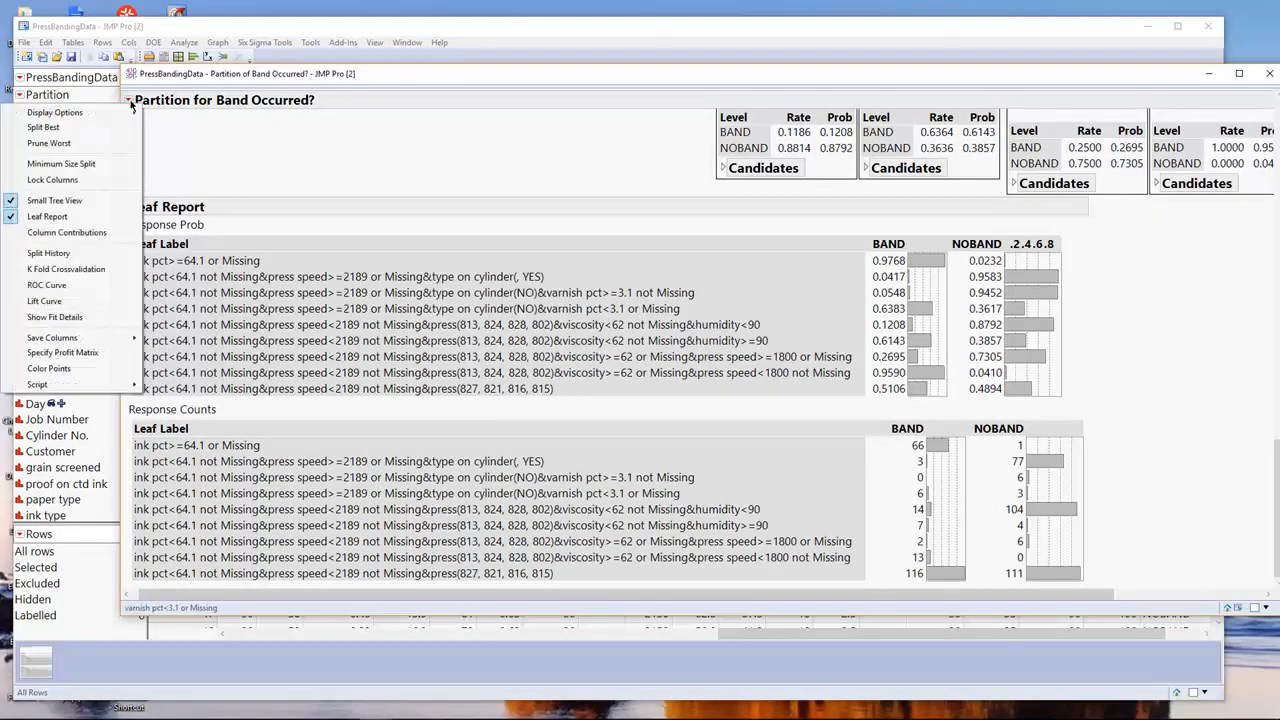
click(96, 233)
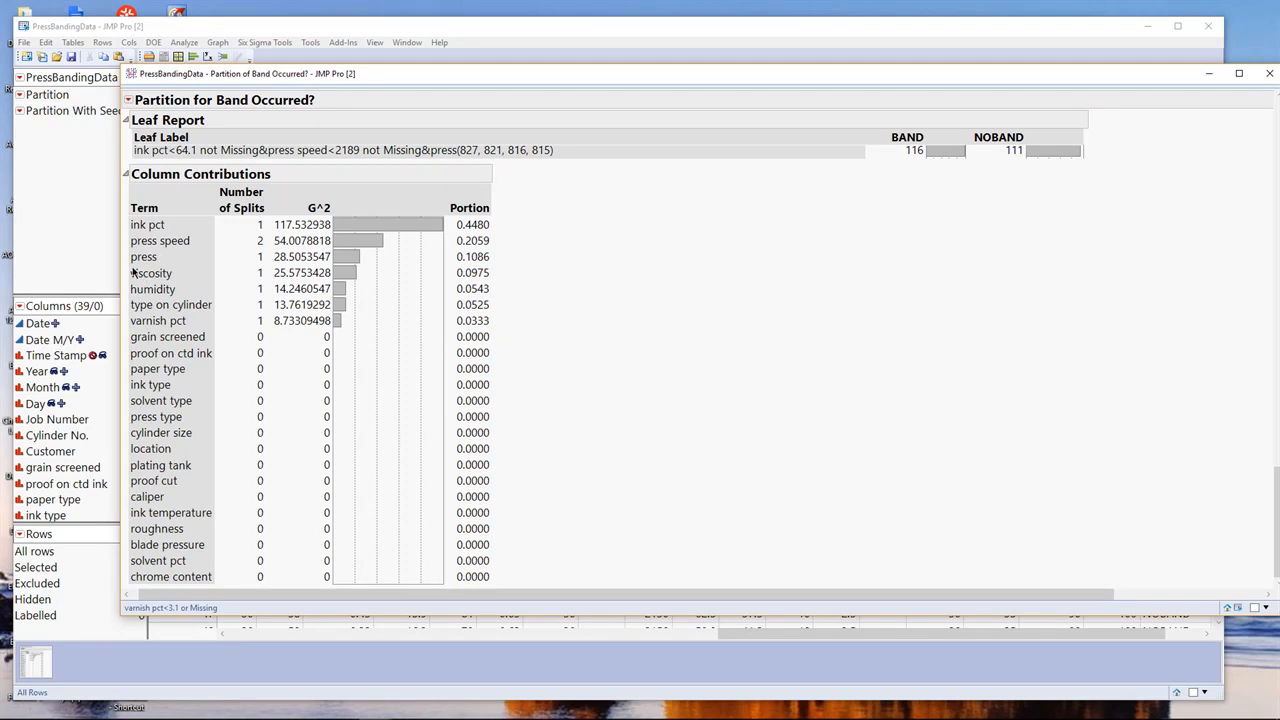
mouse_move(121, 250)
mouse_down()
mouse_move(123, 267)
mouse_move(181, 263)
mouse_move(122, 259)
mouse_up()
key(Escape)
drag(132, 242, 128, 260)
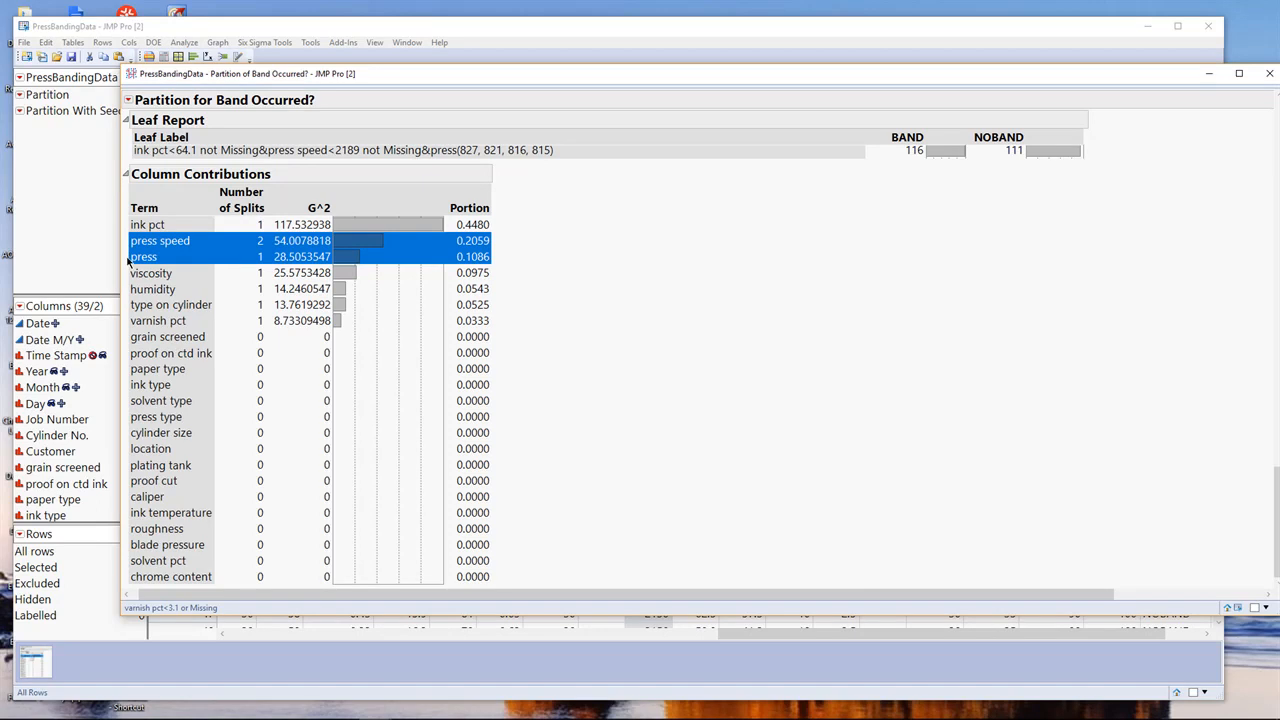
click(168, 263)
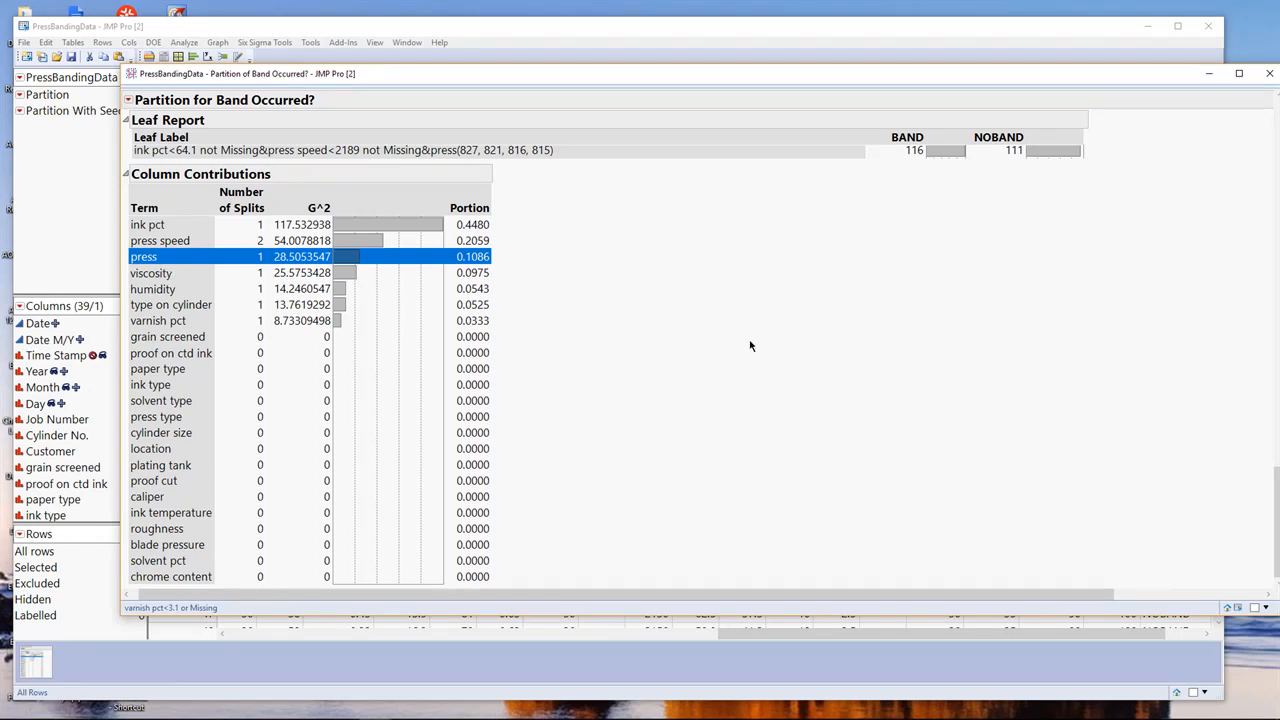
- Show the fit details of the partition and examine the actual versus predicted counts in the confusion matrix
click(129, 101)
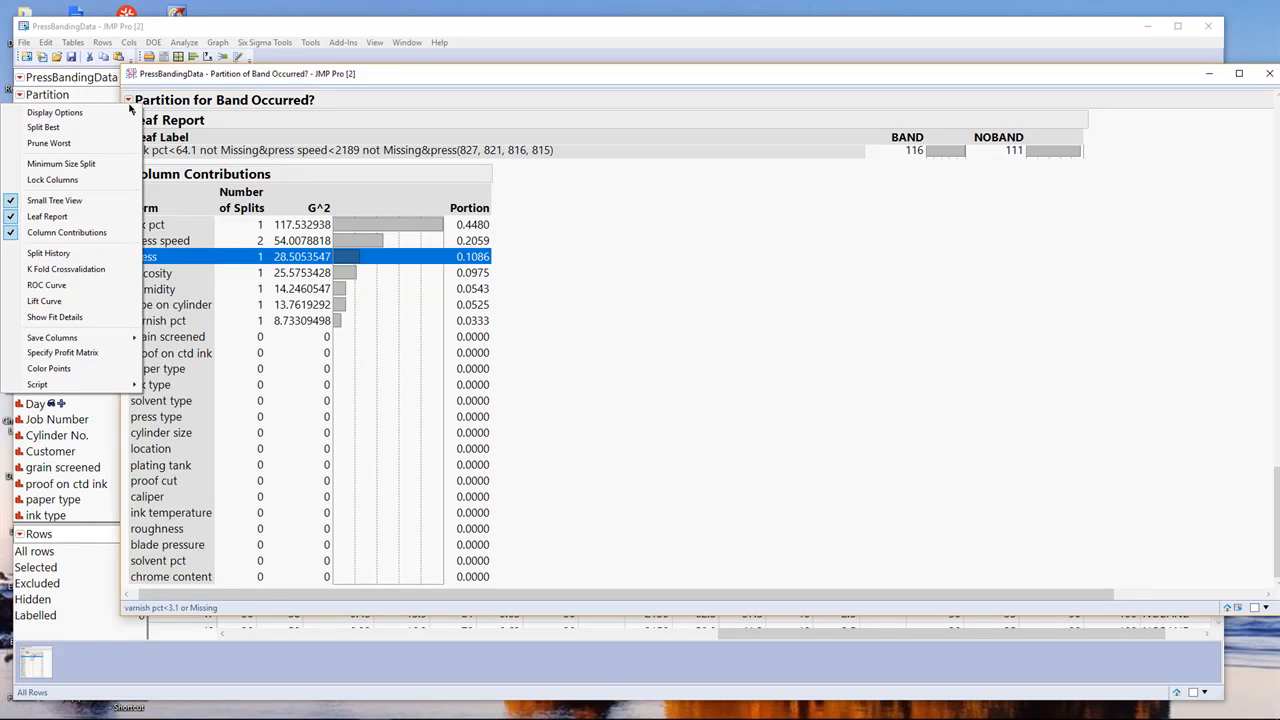
click(77, 318)
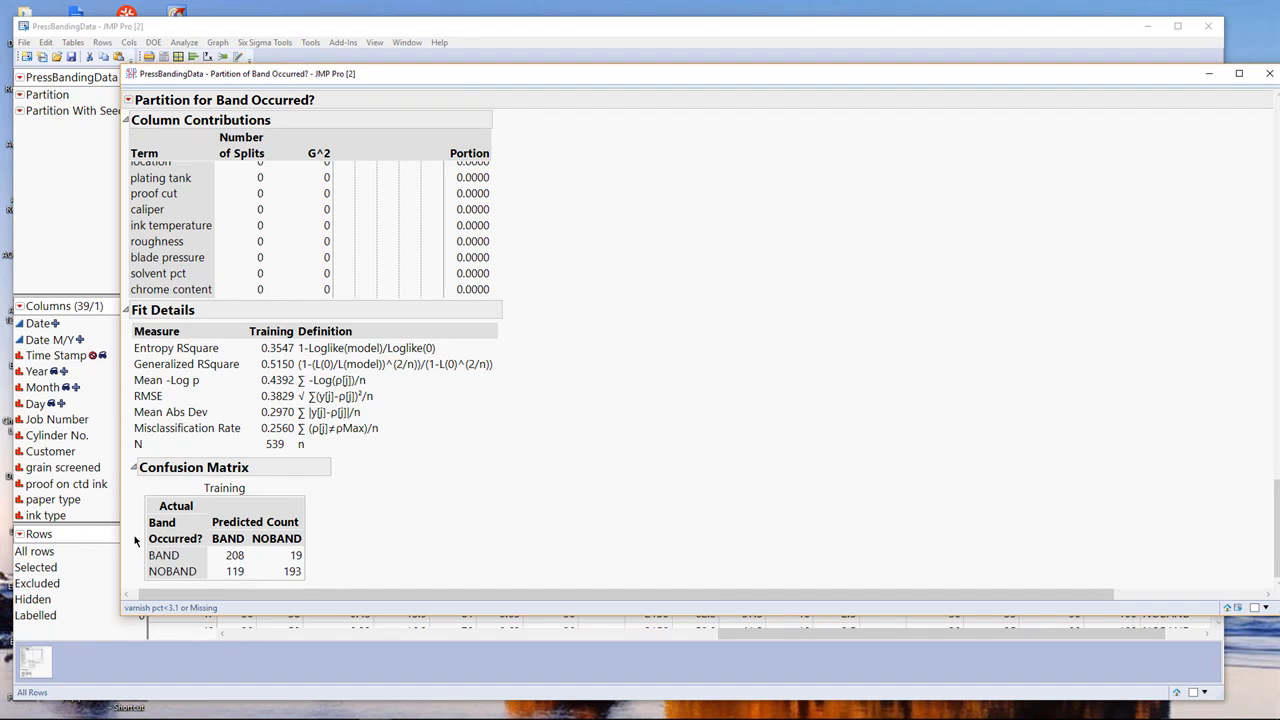
mouse_move(140, 545)
mouse_down()
mouse_move(138, 578)
mouse_move(206, 586)
mouse_move(192, 542)
mouse_move(126, 543)
mouse_up()
mouse_move(351, 511)
mouse_down()
mouse_move(229, 500)
mouse_move(210, 535)
mouse_move(320, 540)
mouse_move(262, 500)
mouse_move(254, 508)
mouse_up()
mouse_move(126, 546)
mouse_down()
mouse_move(160, 566)
mouse_move(236, 568)
mouse_move(256, 548)
mouse_move(125, 540)
mouse_up()
mouse_move(341, 547)
mouse_down()
mouse_move(274, 542)
mouse_move(325, 566)
mouse_move(354, 560)
mouse_move(346, 546)
mouse_up()
mouse_move(134, 565)
mouse_down()
mouse_move(146, 580)
mouse_move(252, 569)
mouse_move(131, 570)
mouse_up()
mouse_move(315, 534)
mouse_down()
mouse_move(215, 582)
mouse_move(320, 548)
mouse_move(308, 528)
mouse_up()
- Move the partition report window fully onto the screen and return to the start of the report
drag(1059, 77, 978, 85)
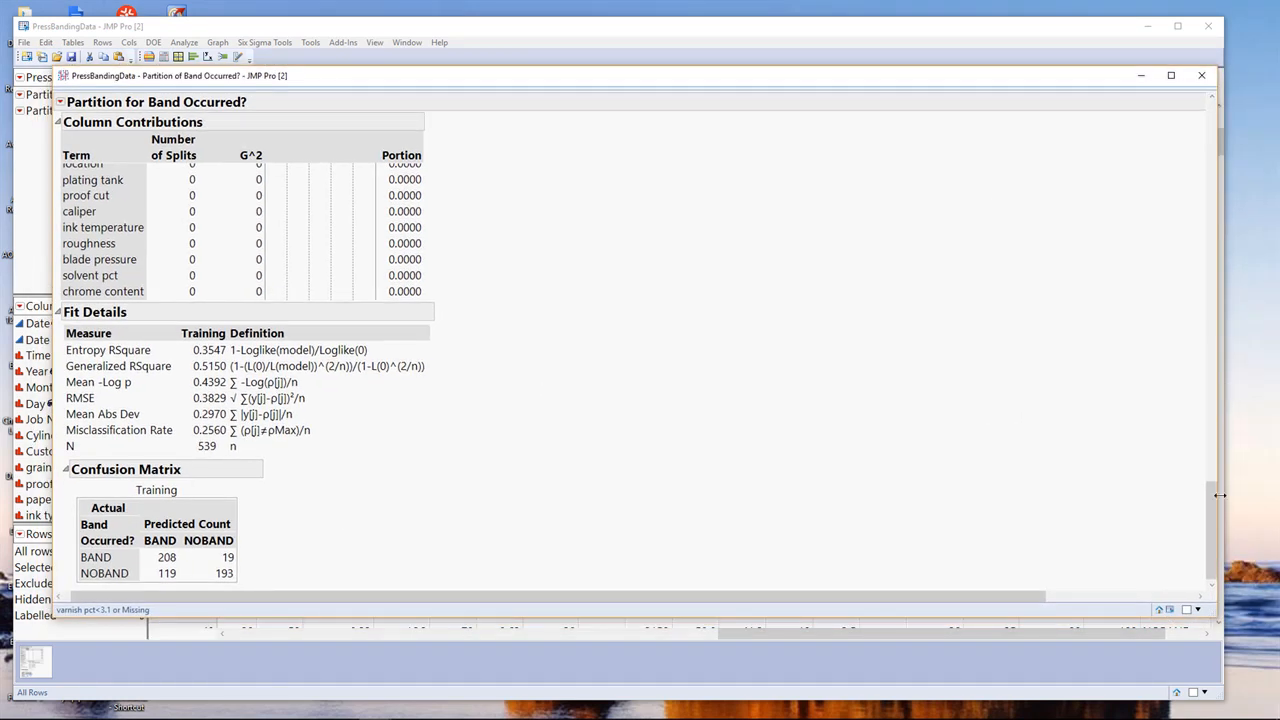
drag(1209, 543, 1212, 123)
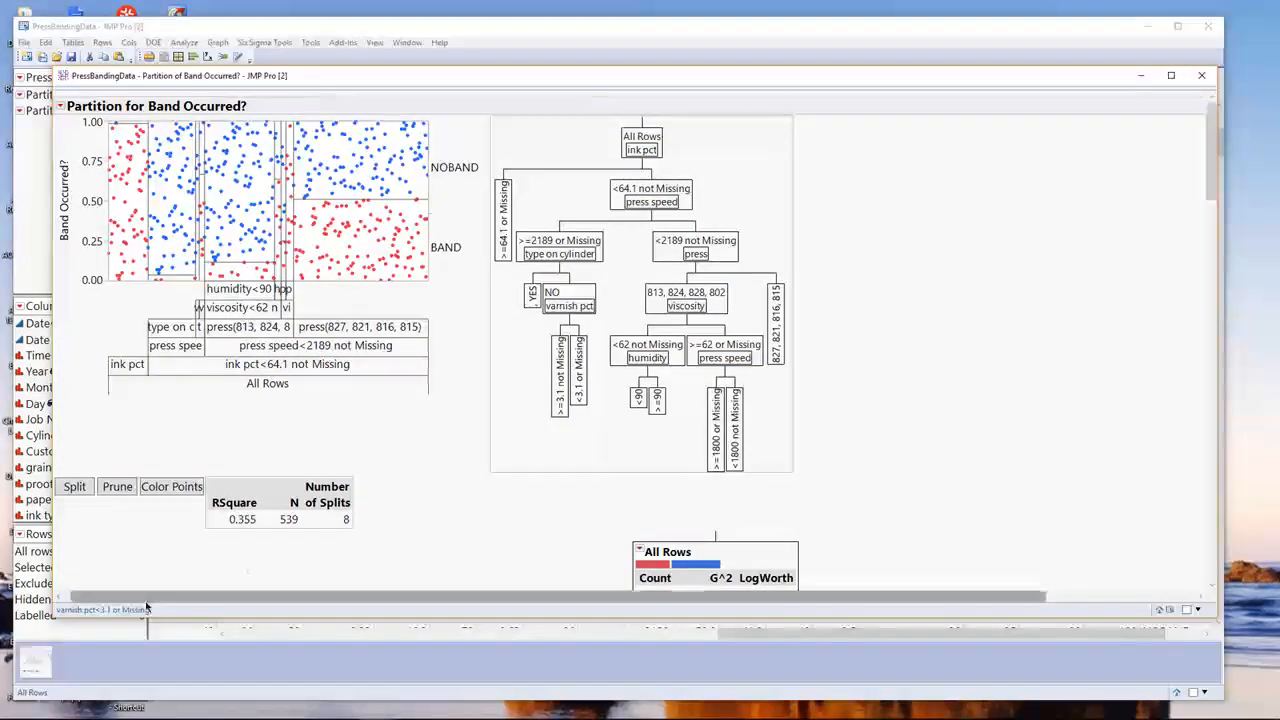
- Add one more split to the Band Occurred? tree and prune it off again
click(77, 489)
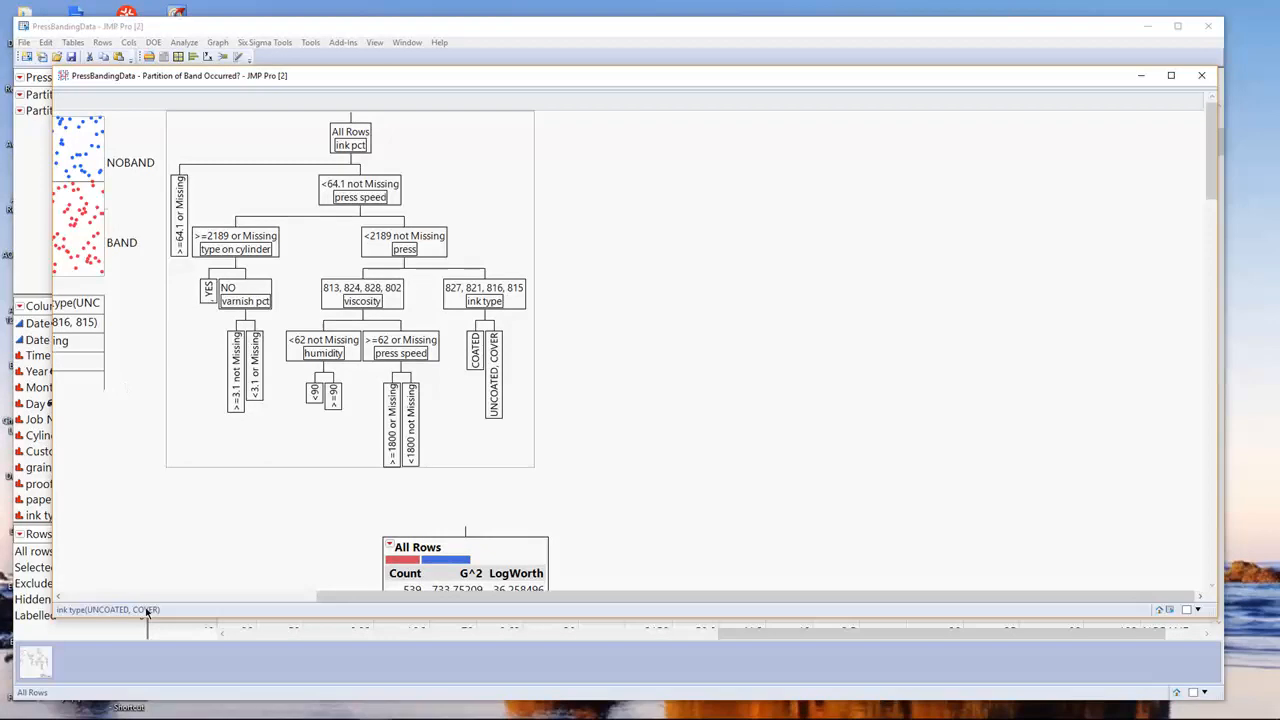
drag(389, 598, 50, 604)
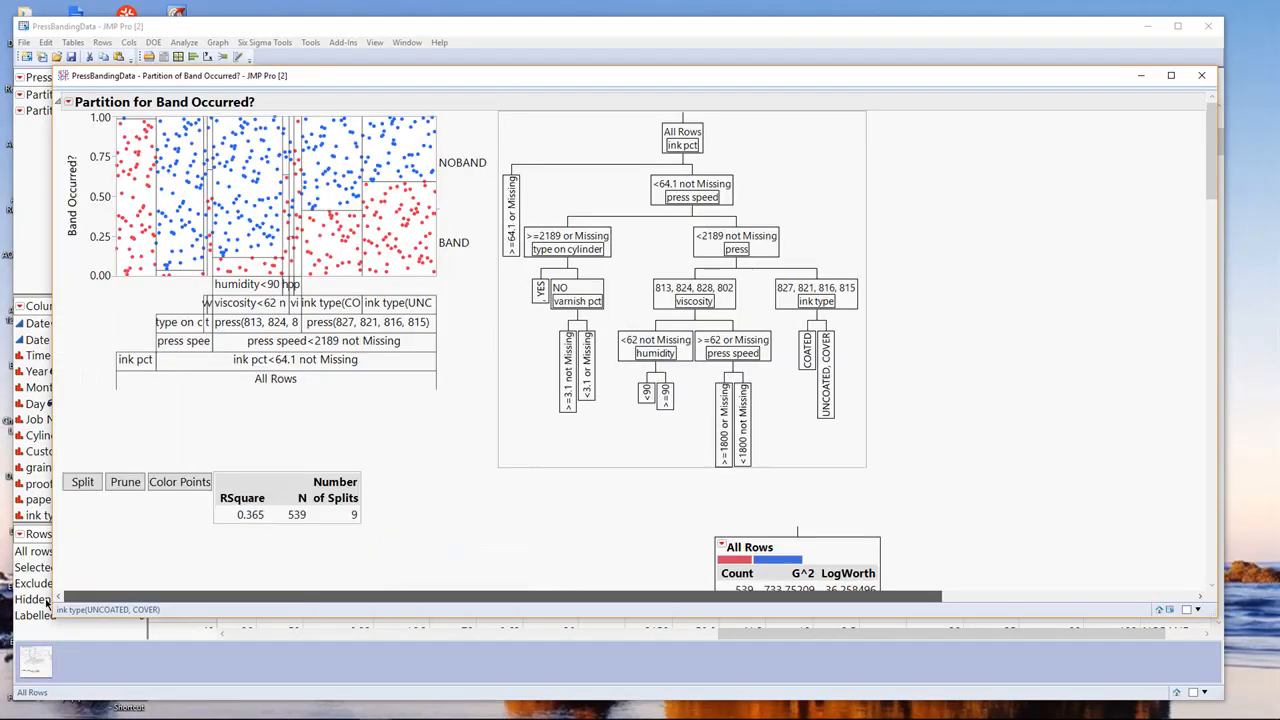
click(119, 486)
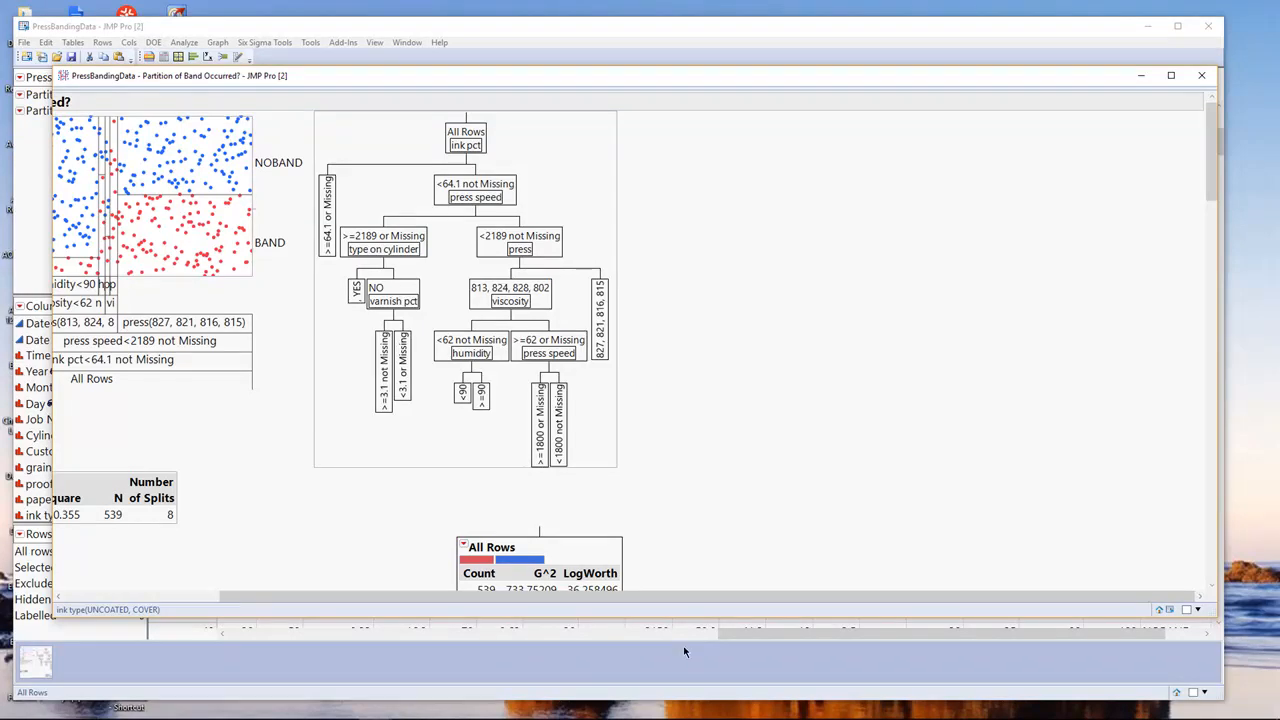
drag(922, 603, 334, 617)
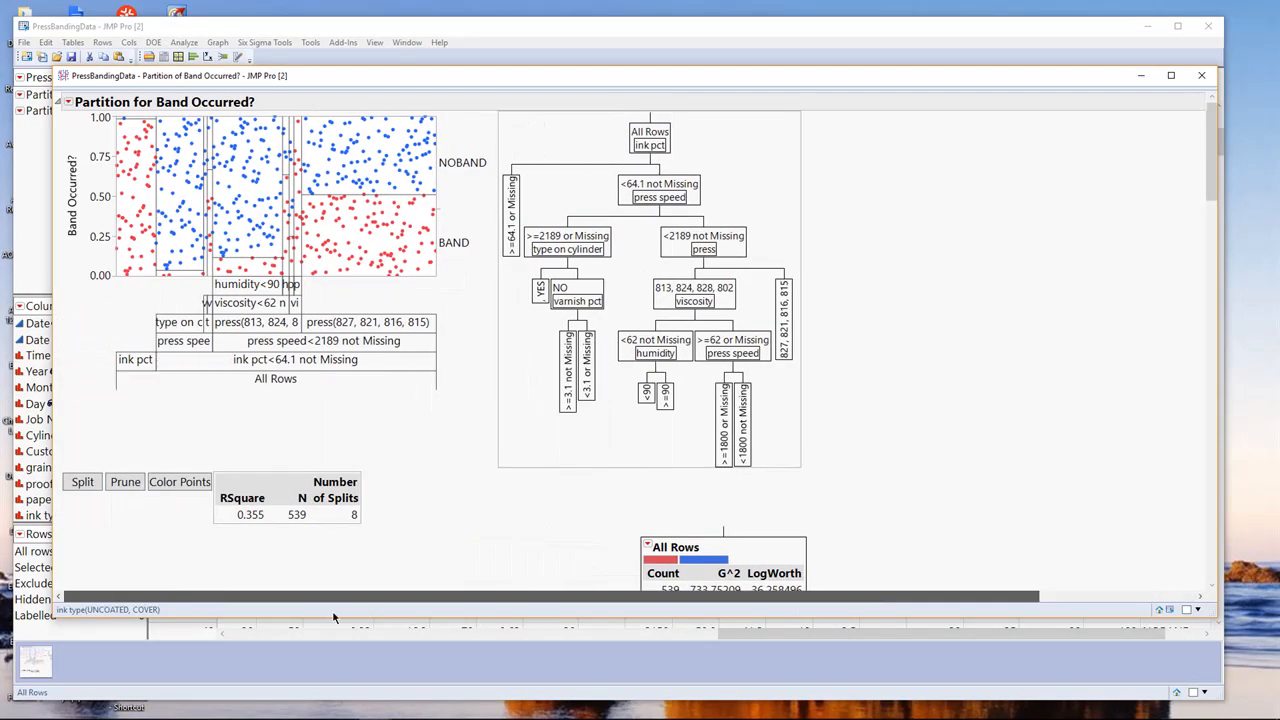
- Prune the Band Occurred? tree back to two splits, keeping only the ink pct and press speed splits
click(124, 484)
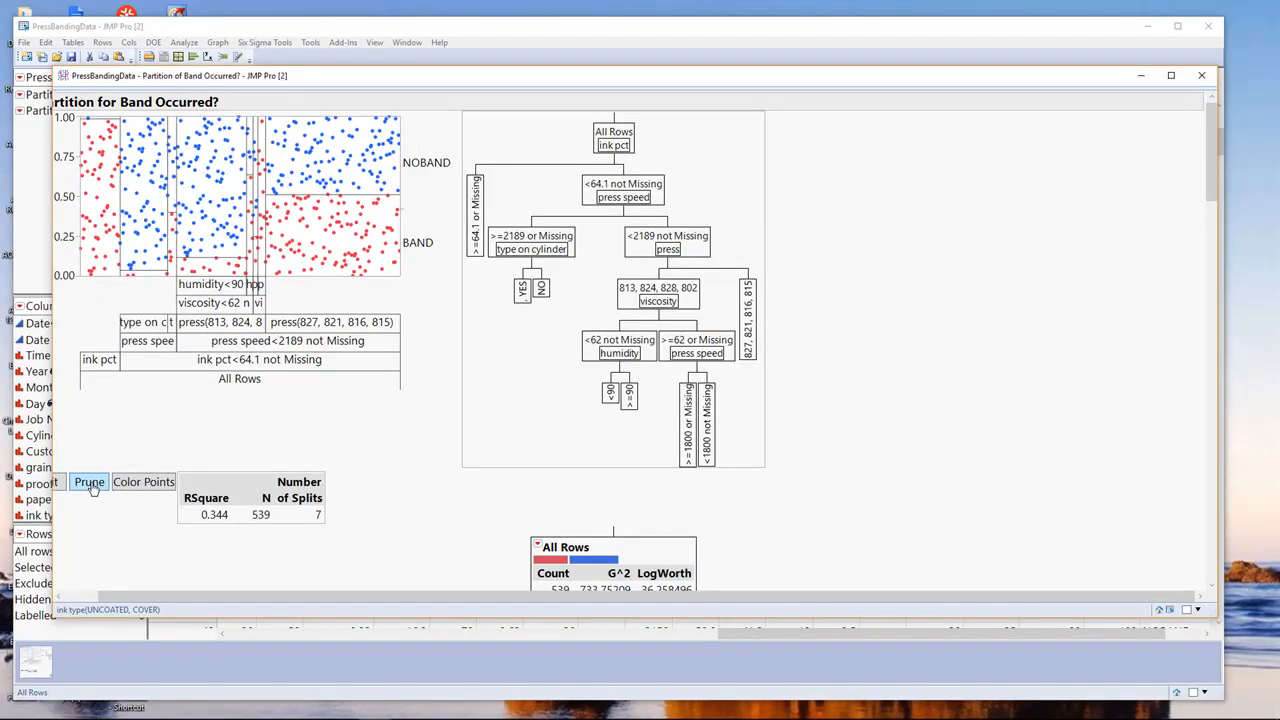
click(92, 487)
click(92, 487)
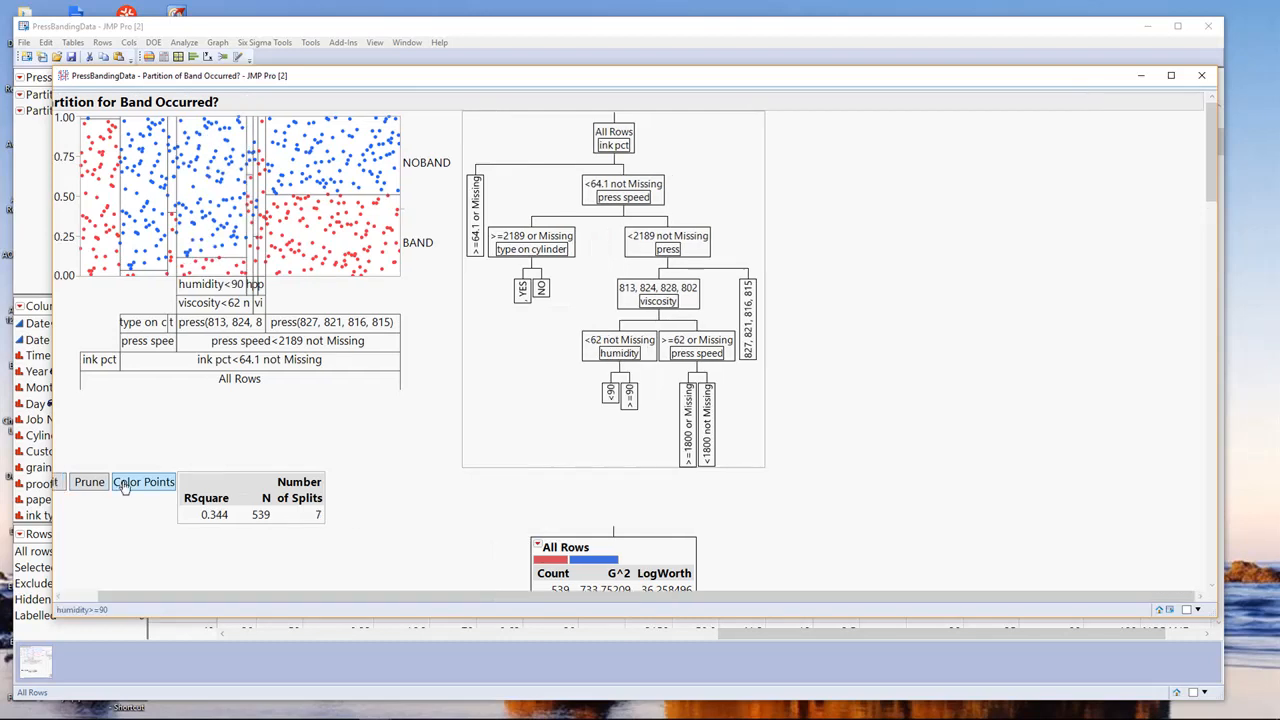
click(92, 487)
click(127, 491)
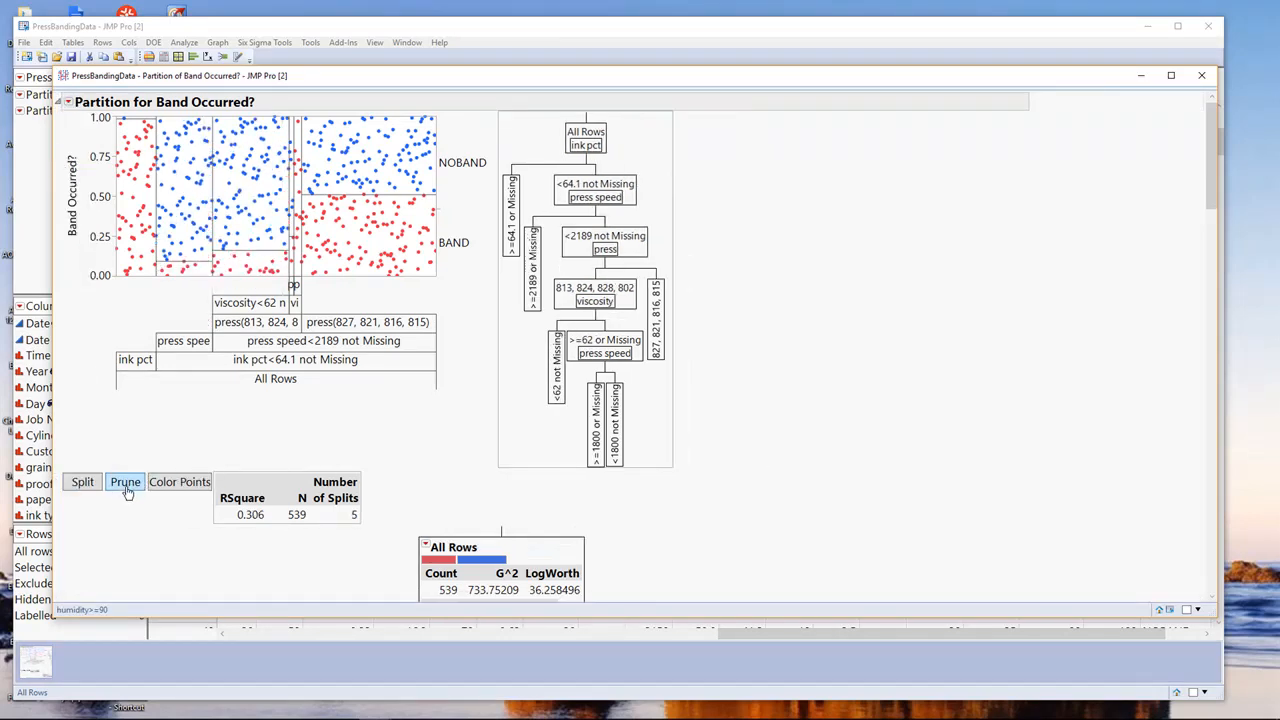
click(127, 491)
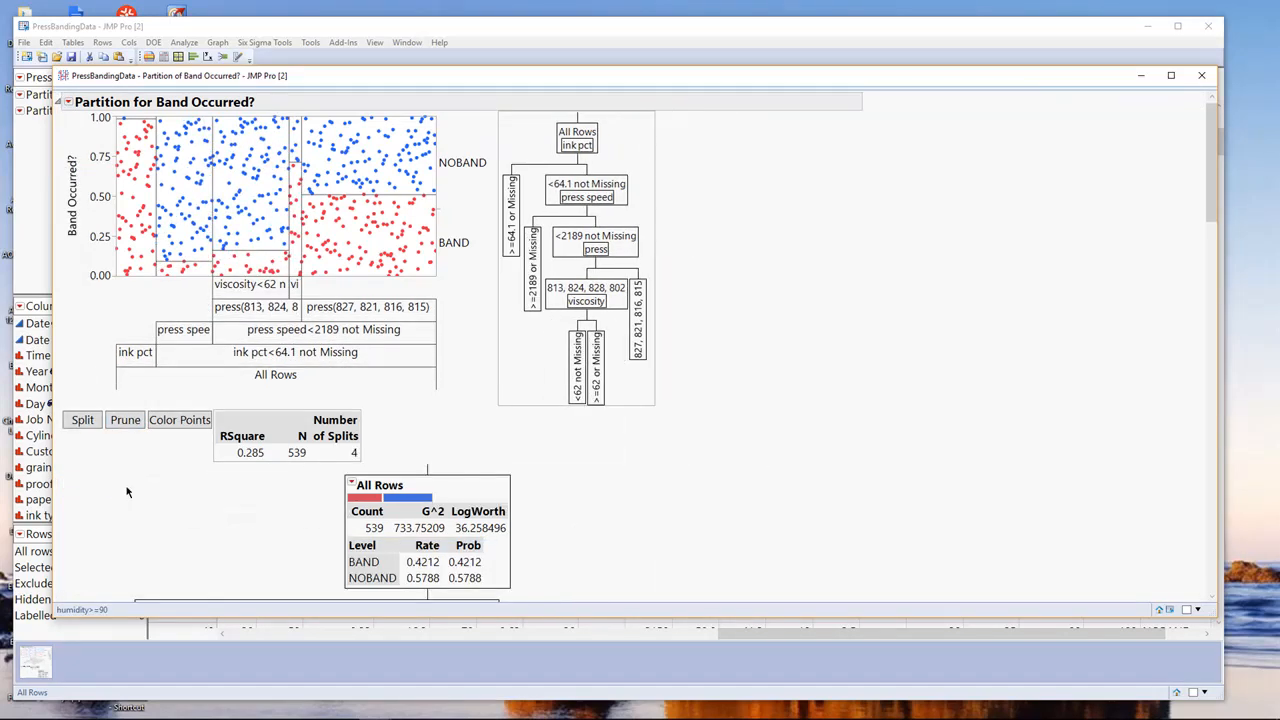
click(127, 408)
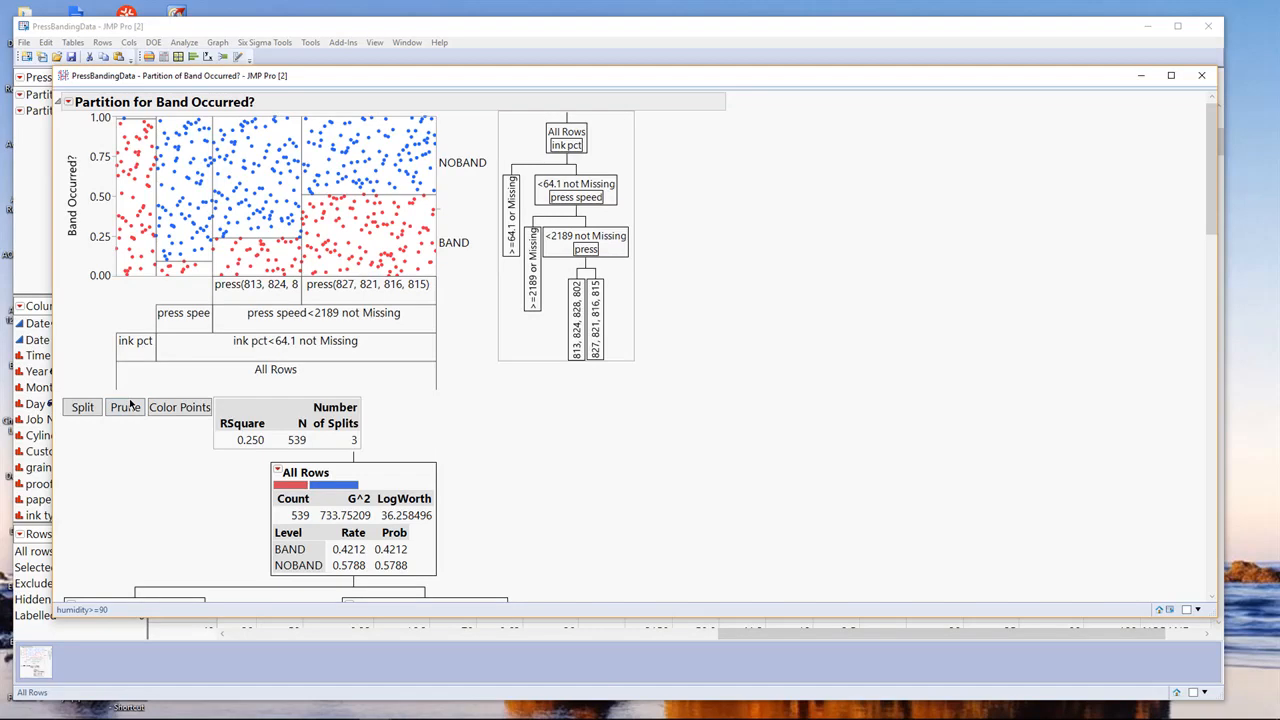
click(130, 410)
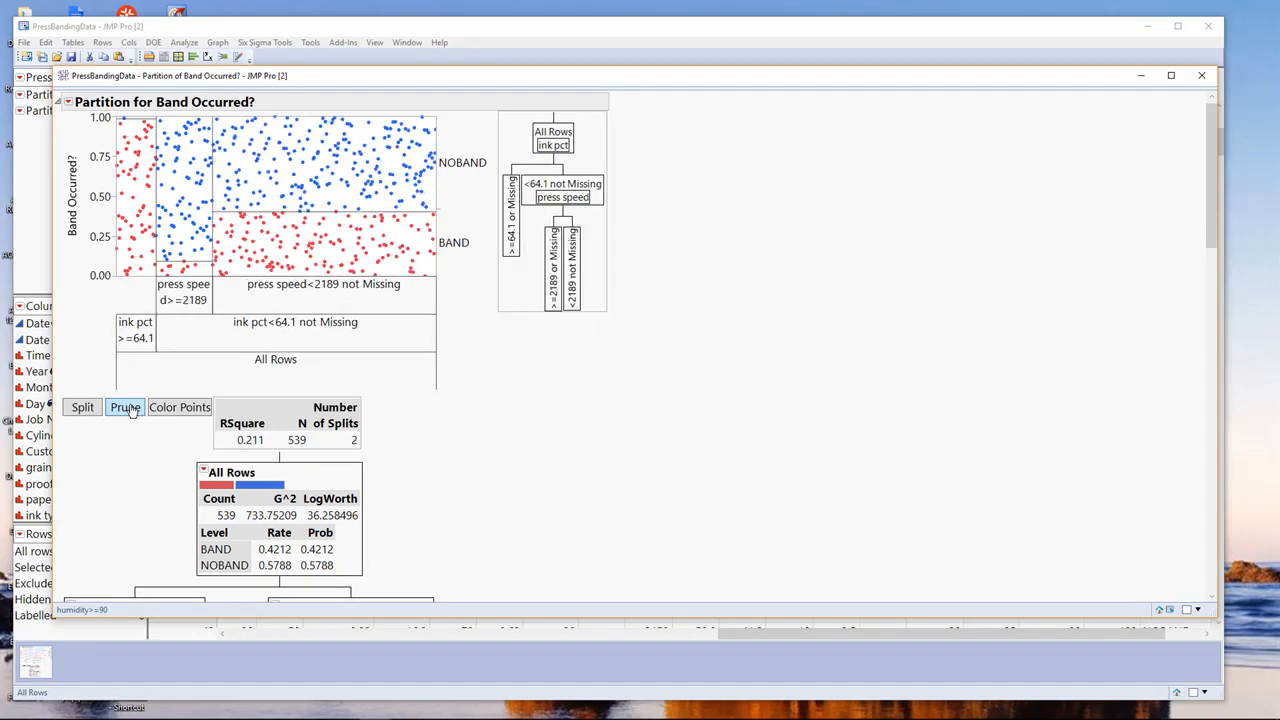
- Show the Lock Columns list in the partition report and lock the press term out of splitting
click(68, 103)
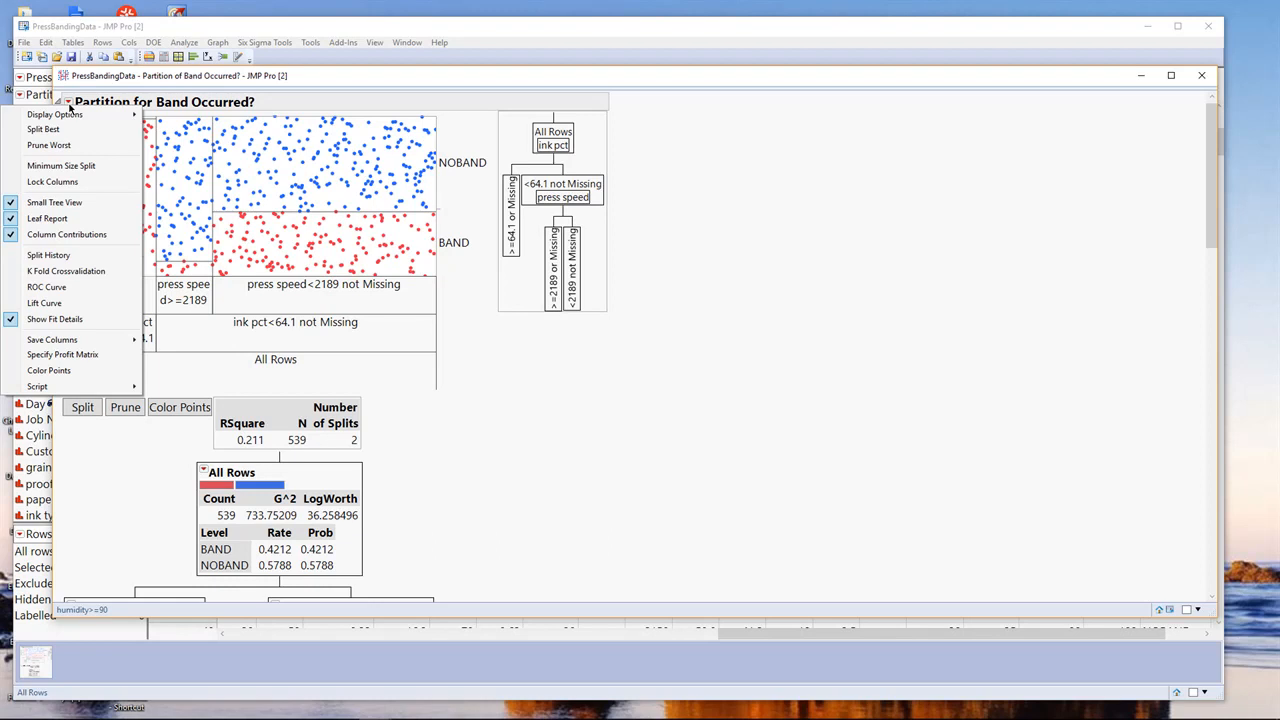
click(69, 186)
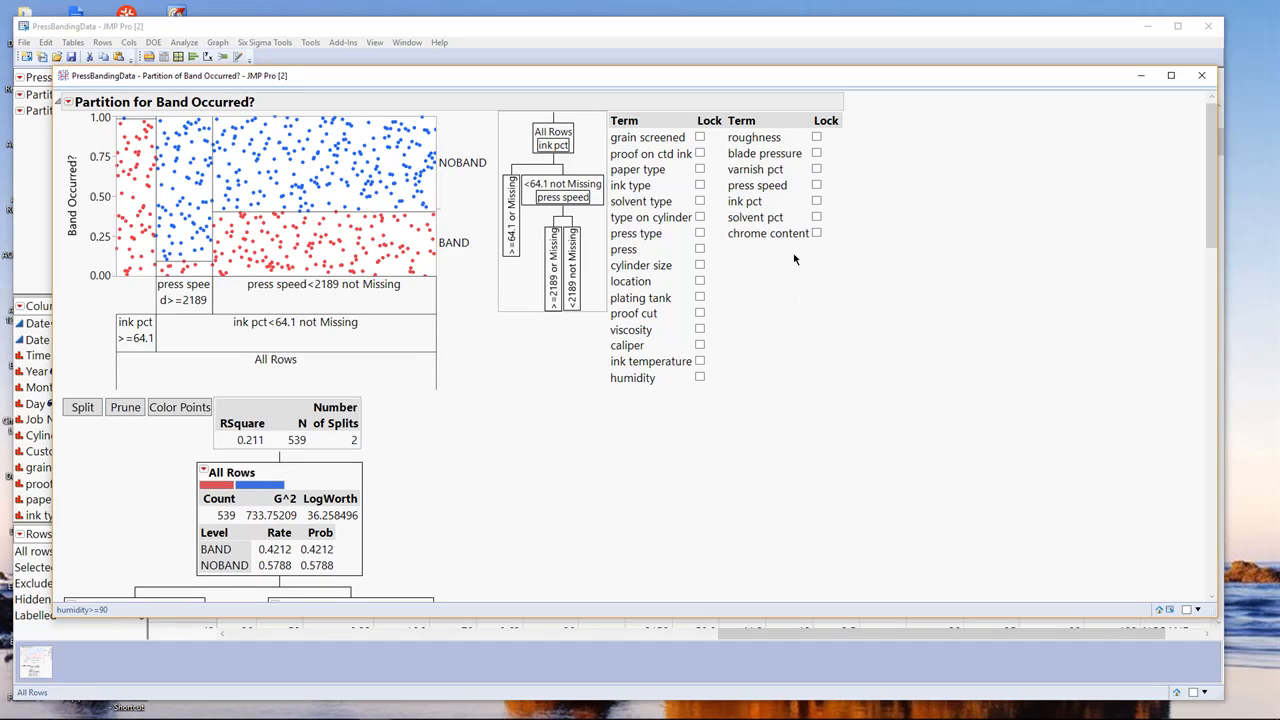
click(699, 250)
- Grow the tree with press locked until it has eight splits
click(92, 410)
click(90, 418)
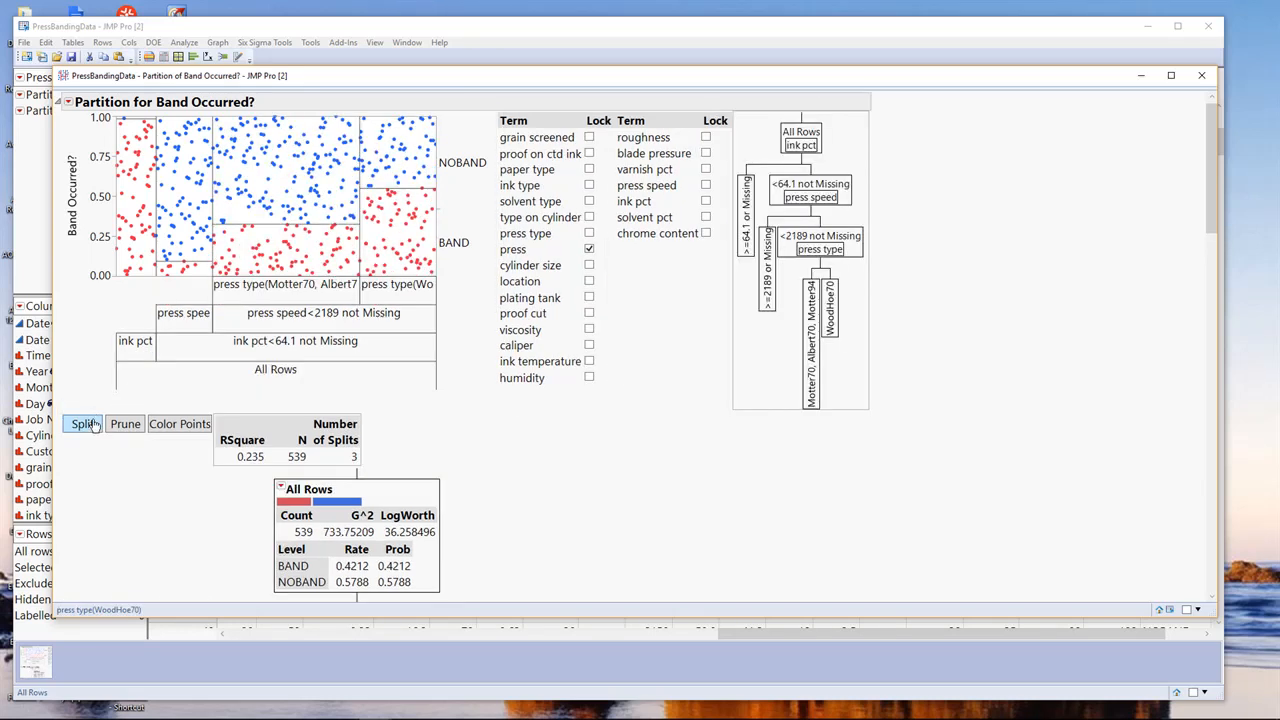
click(85, 424)
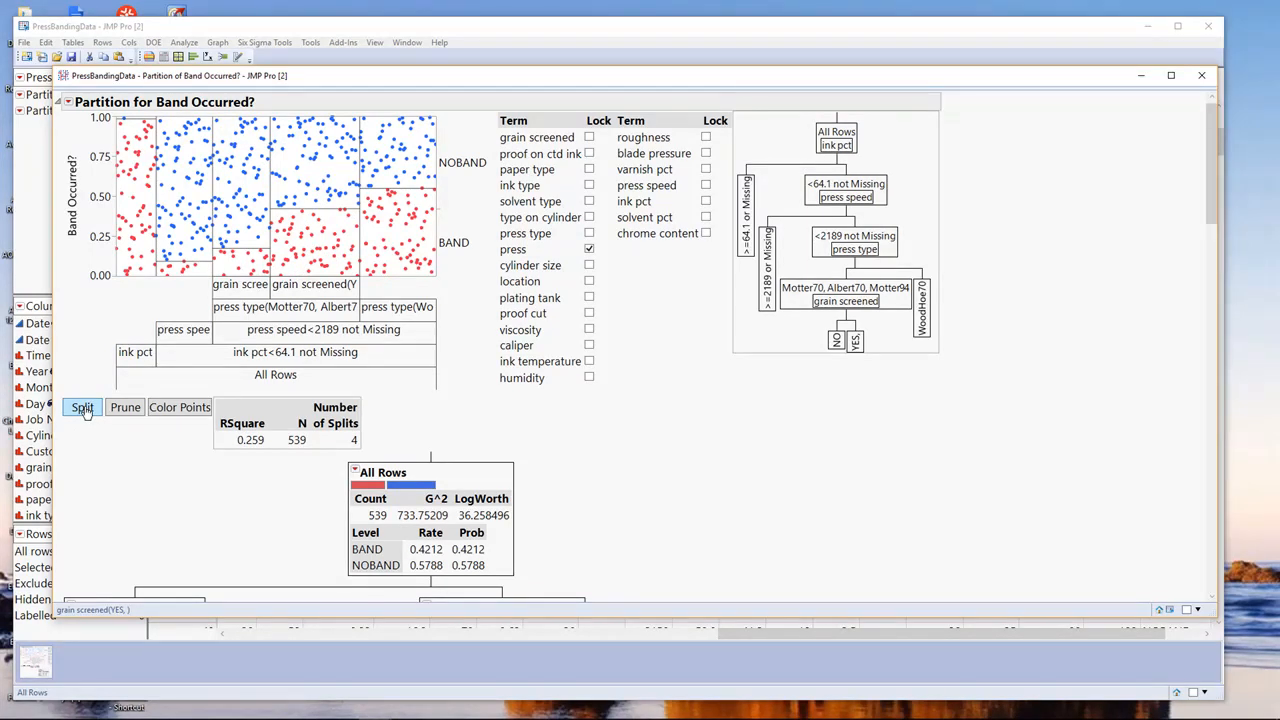
click(84, 410)
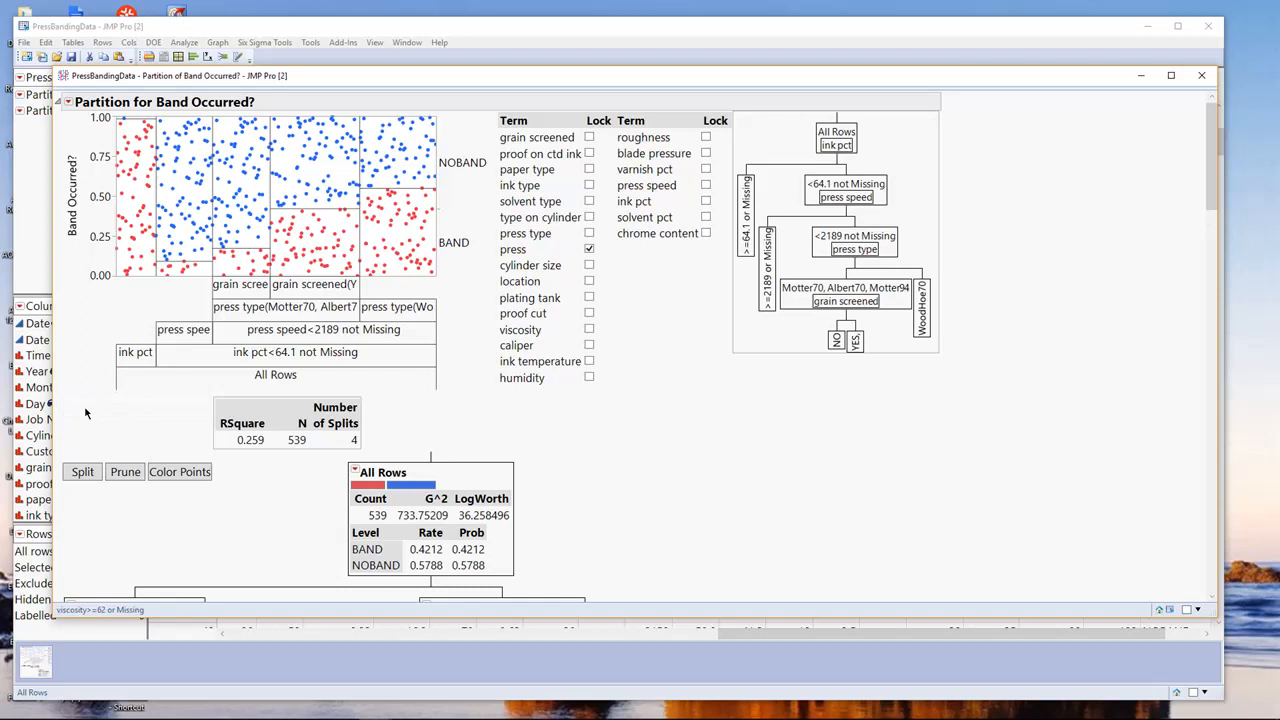
click(84, 476)
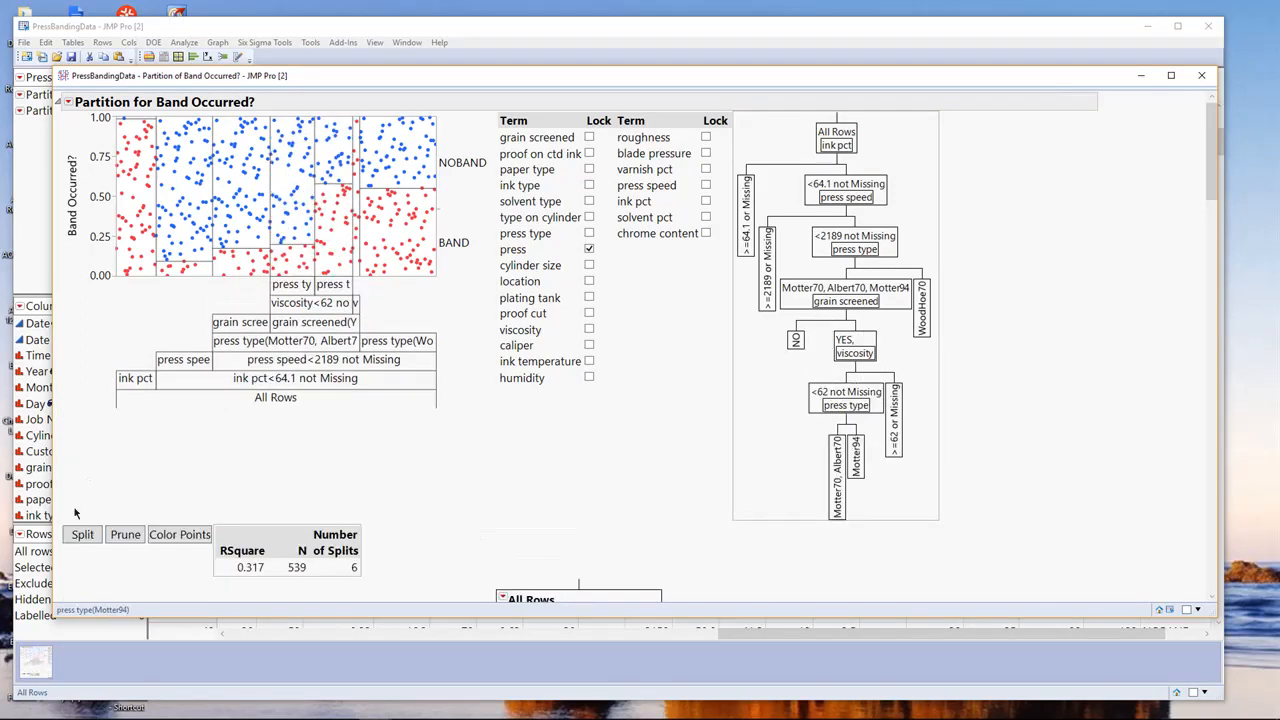
click(80, 538)
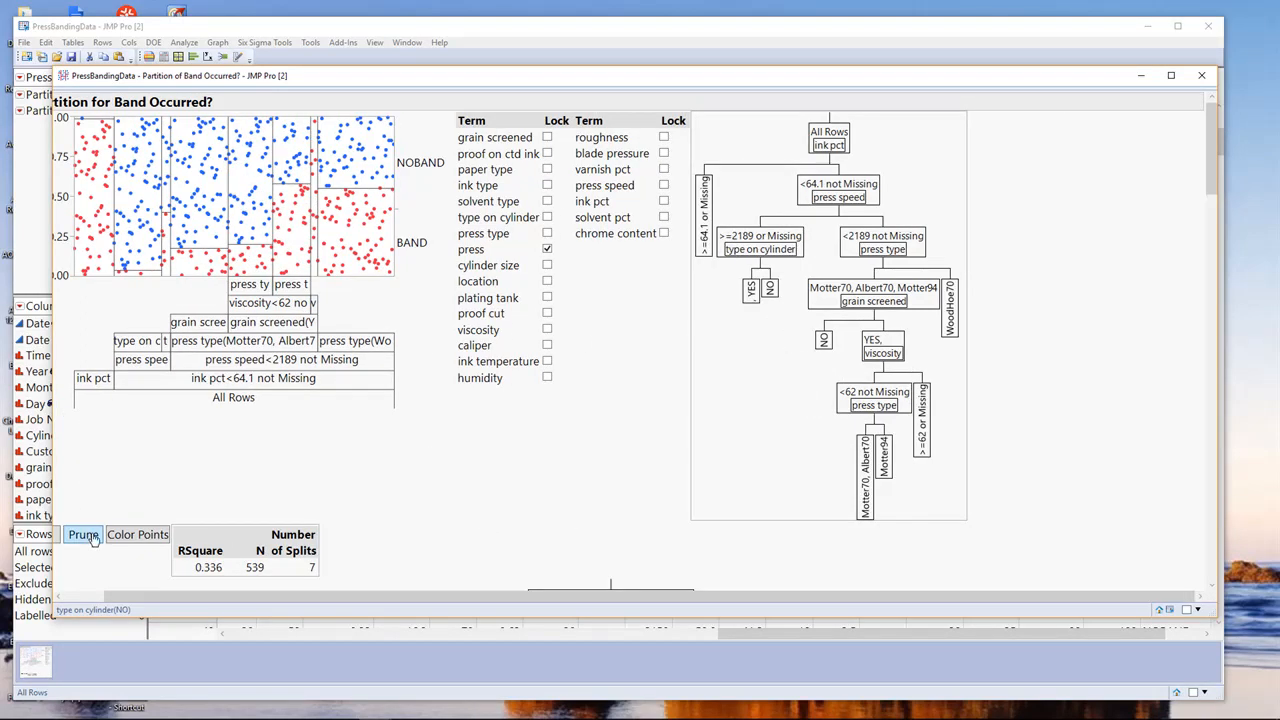
click(91, 537)
click(84, 536)
drag(121, 604, 58, 604)
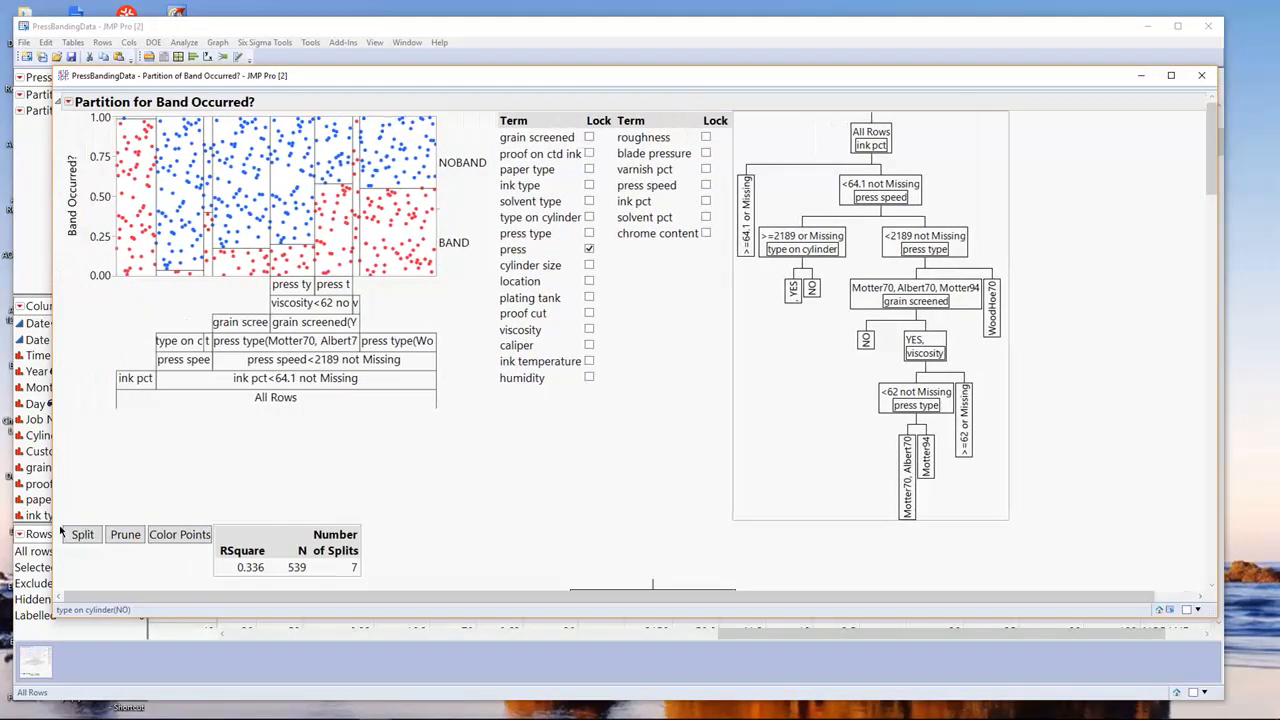
click(86, 540)
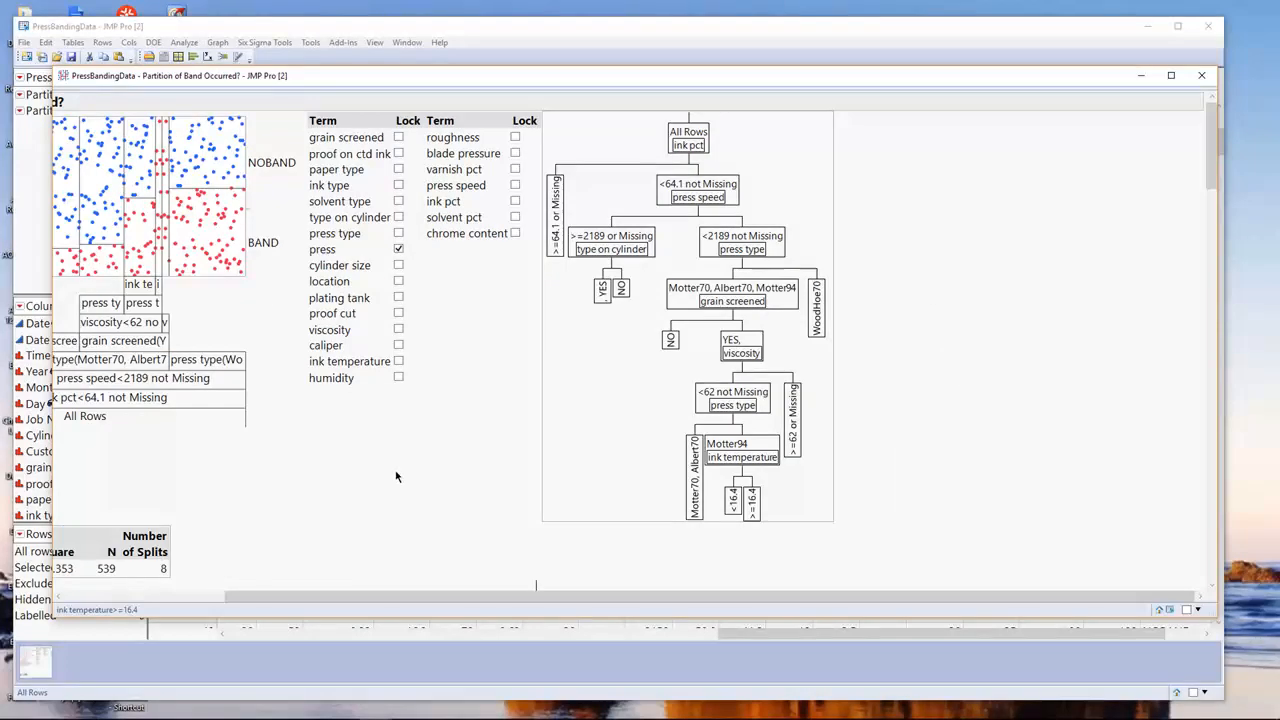
- Examine the Column Contributions, Fit Details and Confusion Matrix of the regrown tree, focusing on the actual versus predicted counts
scroll(398, 480, down, 3)
scroll(403, 488, down, 15)
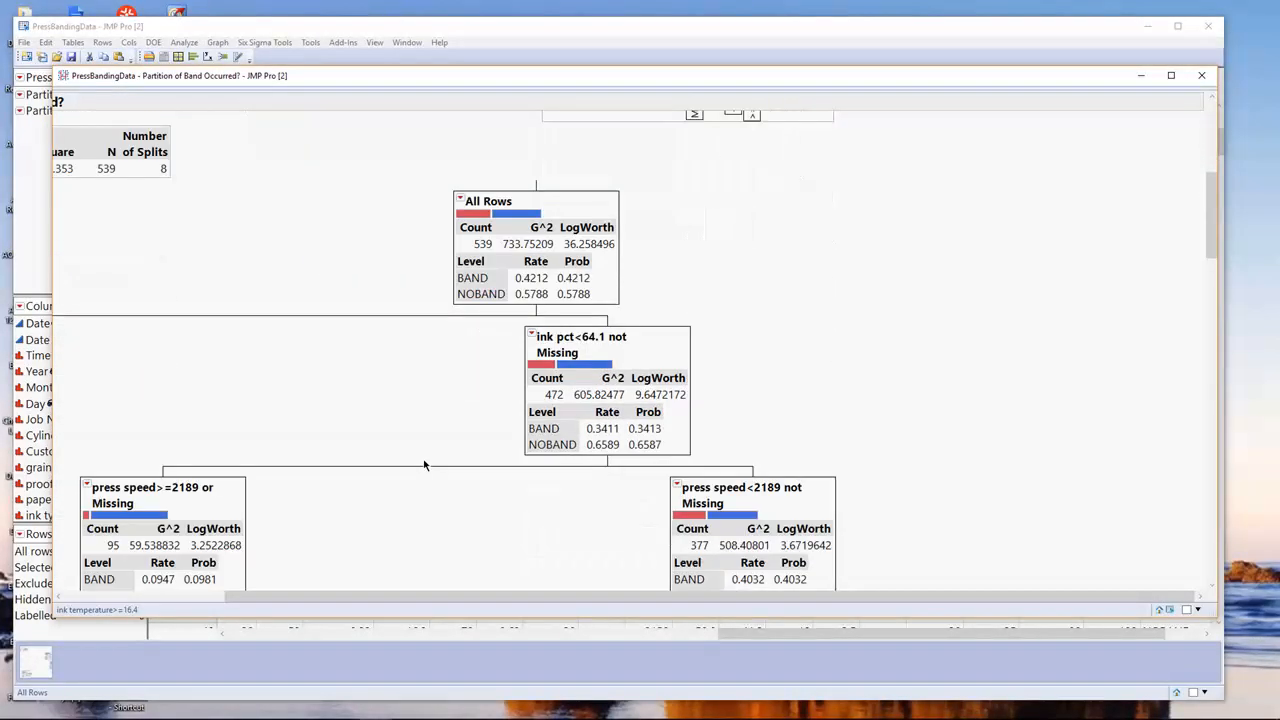
scroll(424, 463, down, 15)
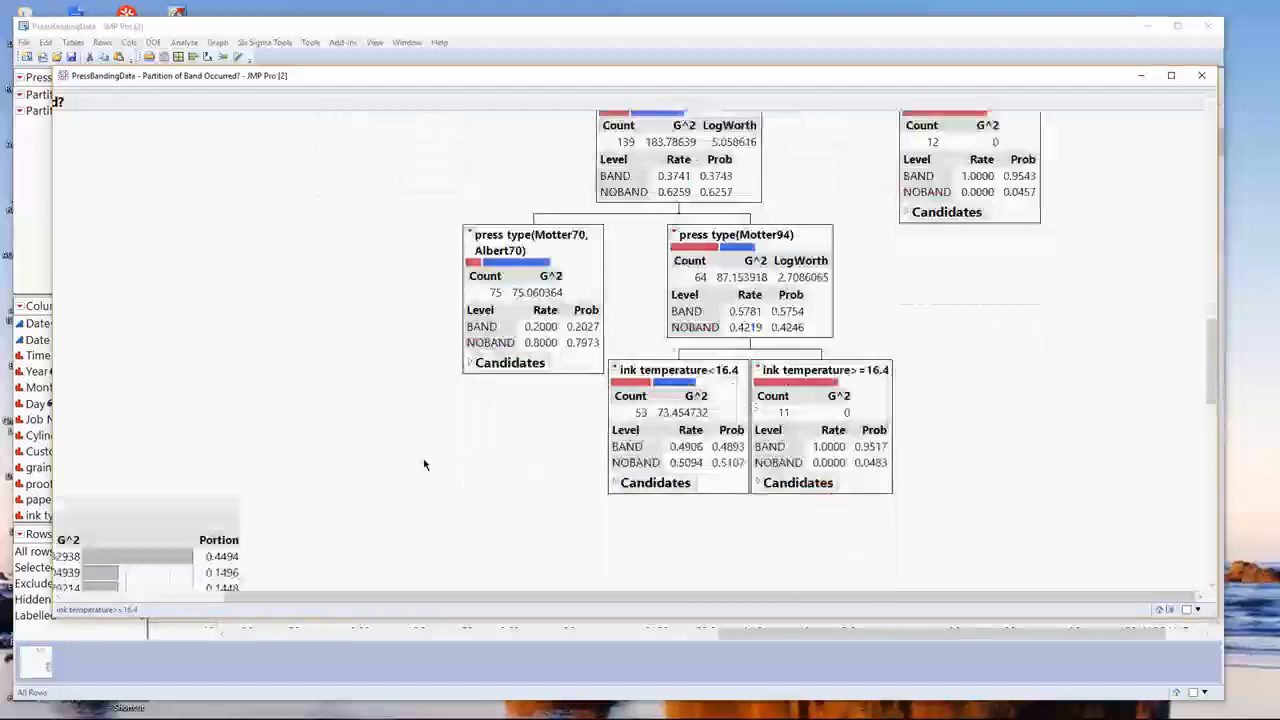
scroll(422, 466, down, 1)
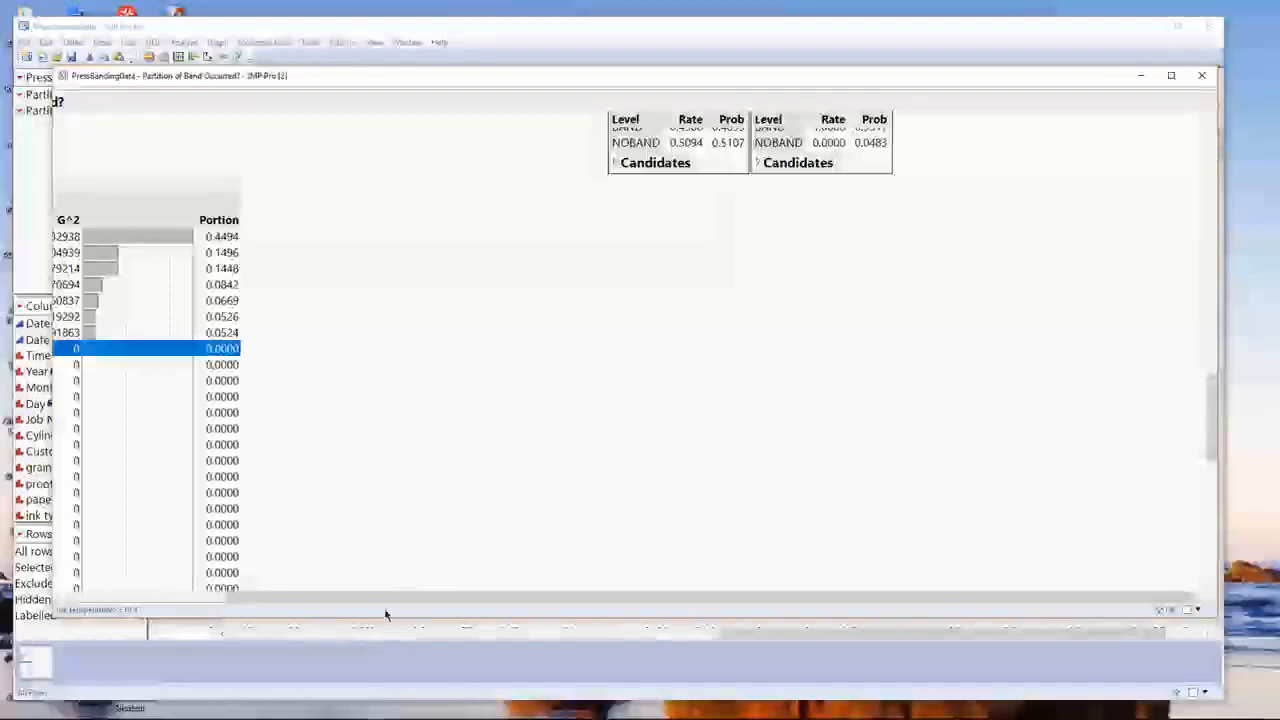
drag(394, 597, 57, 598)
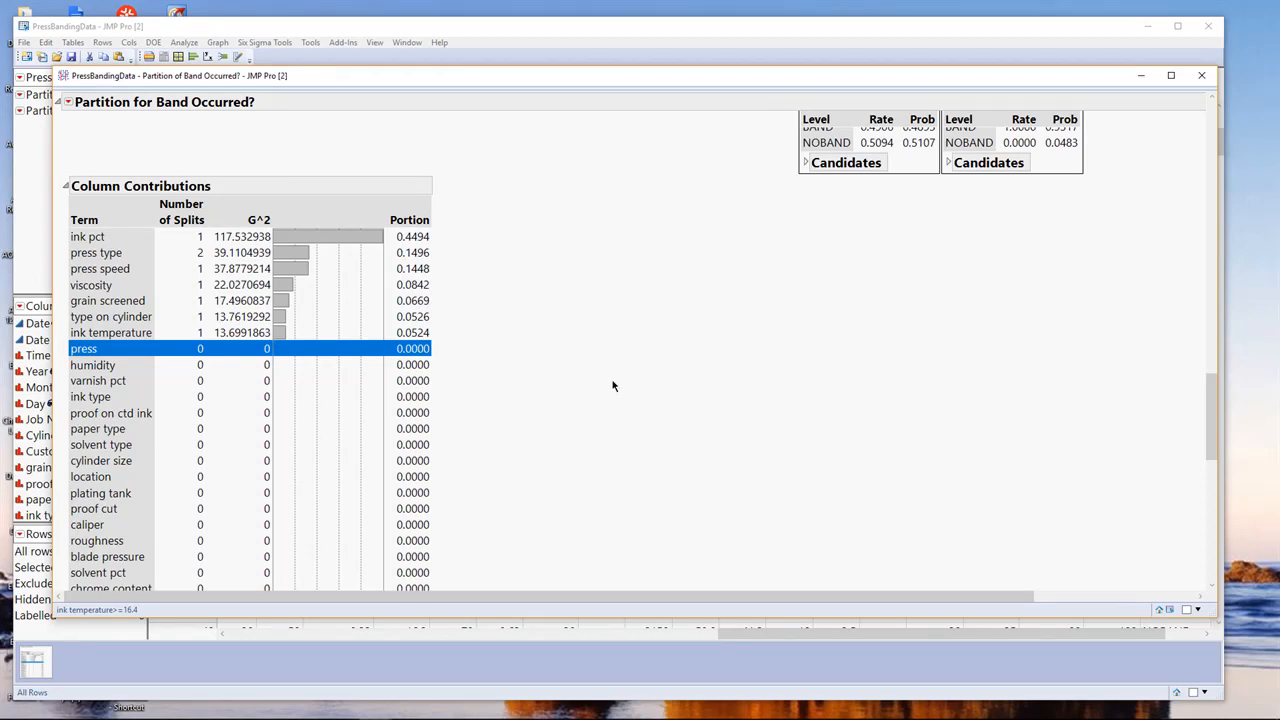
scroll(613, 385, down, 10)
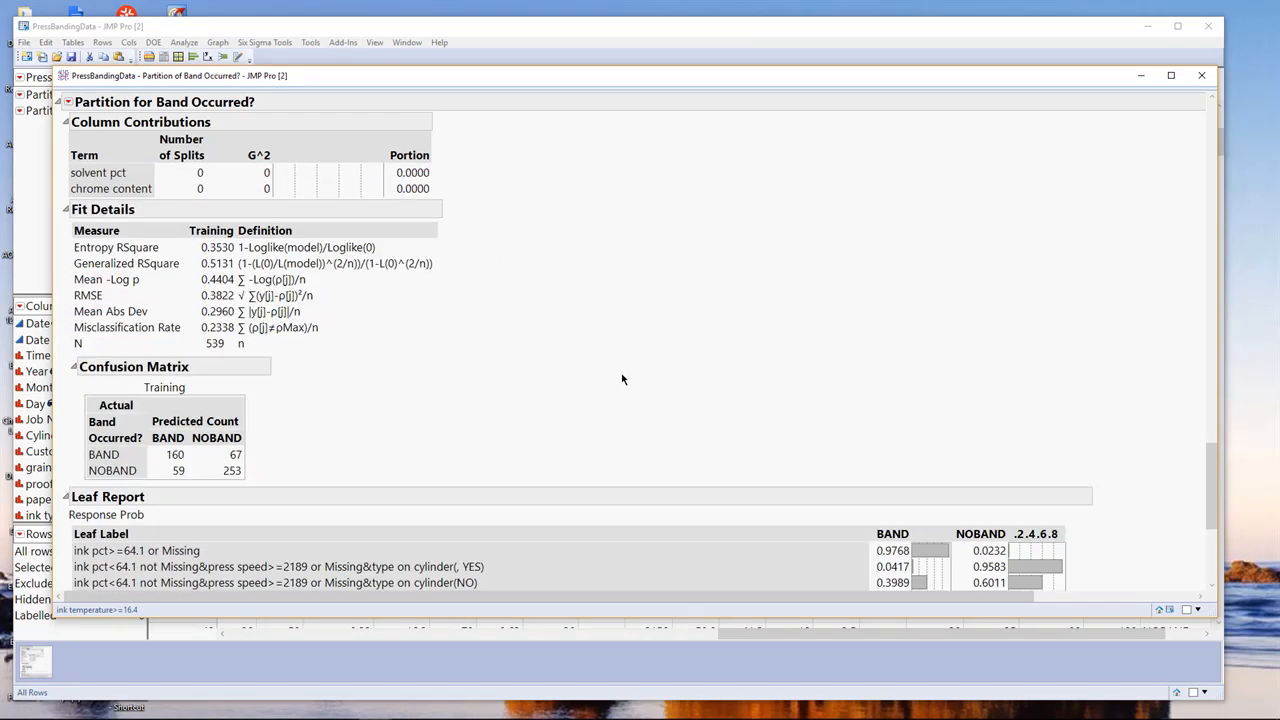
scroll(619, 385, down, 2)
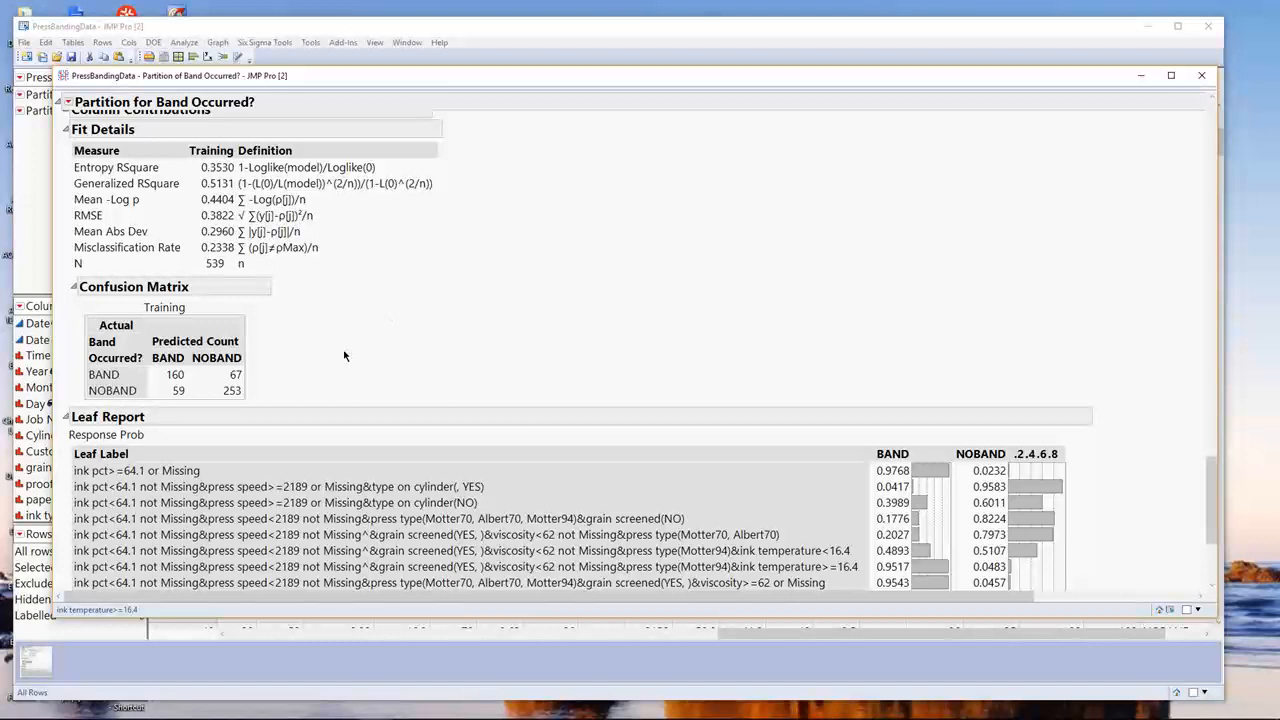
mouse_move(342, 355)
mouse_down()
mouse_move(115, 358)
mouse_move(88, 387)
mouse_move(290, 396)
mouse_move(287, 330)
mouse_up()
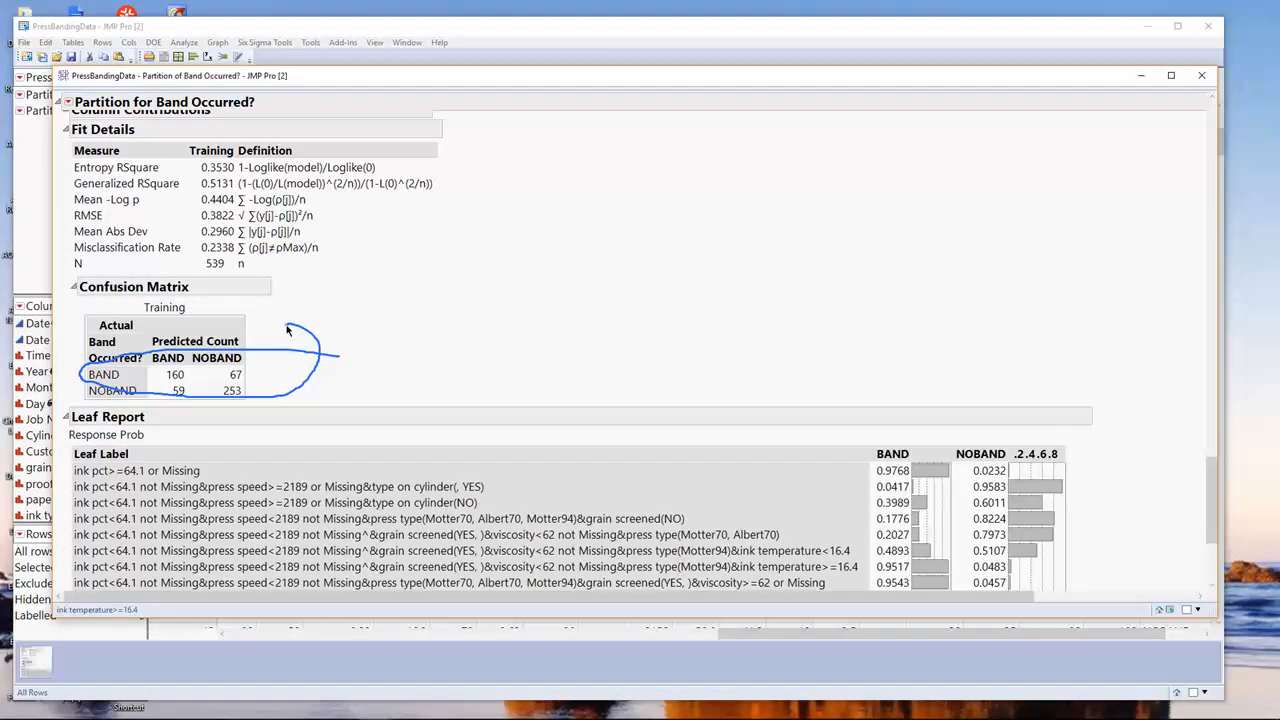
key(Escape)
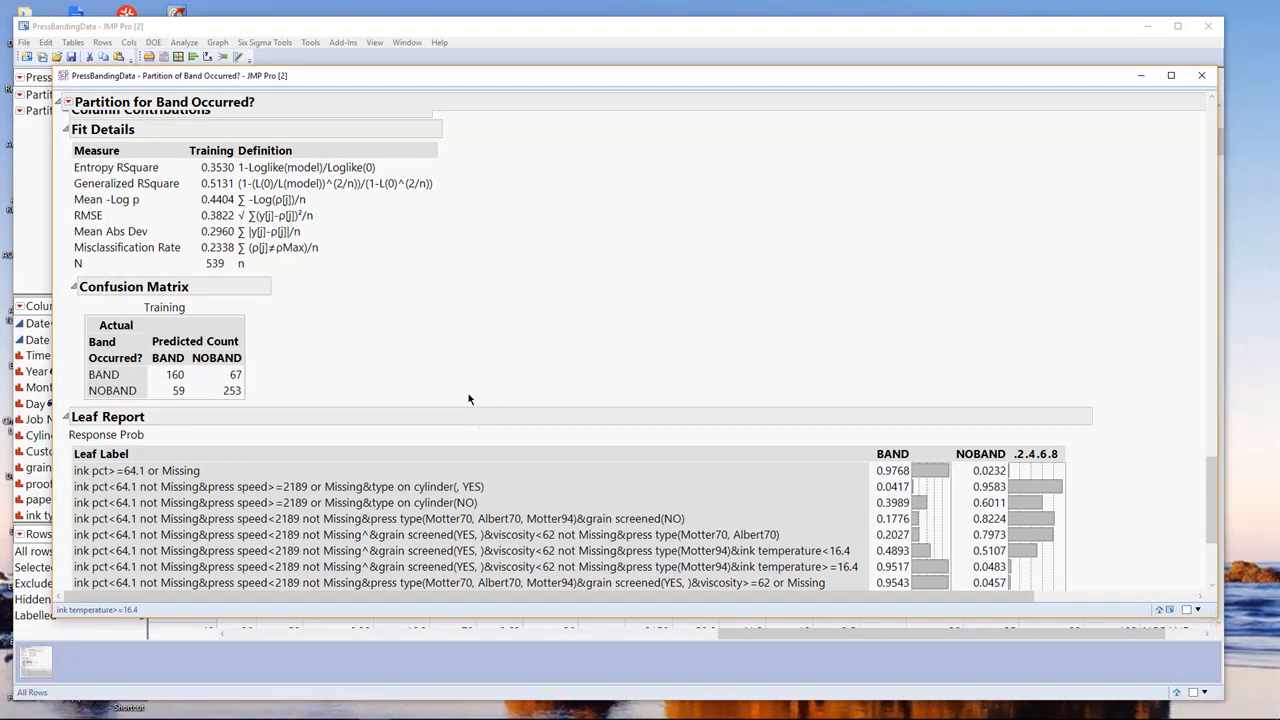
- Examine the ink pct row in Column Contributions and the ink pct>=64.1 or Missing node in the tree
scroll(470, 390, up, 5)
scroll(470, 391, up, 10)
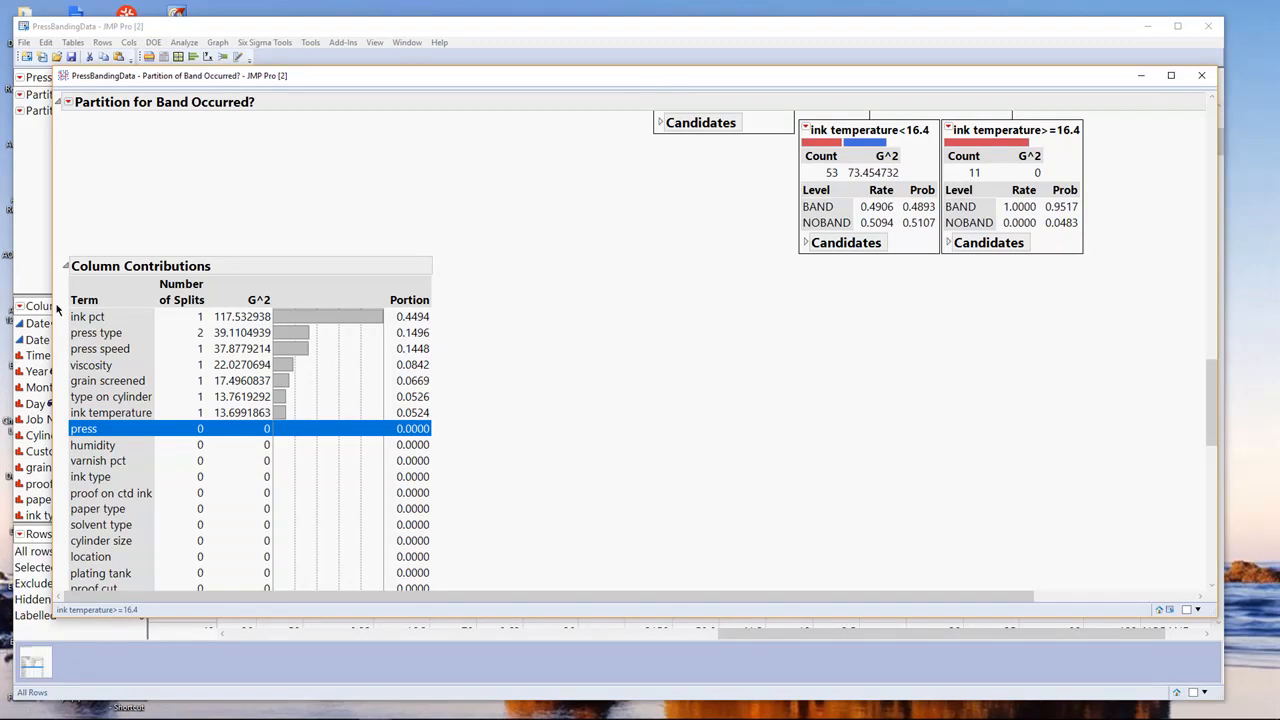
mouse_move(57, 309)
mouse_down()
mouse_move(70, 336)
mouse_move(378, 336)
mouse_move(462, 322)
mouse_move(253, 297)
mouse_move(50, 306)
mouse_up()
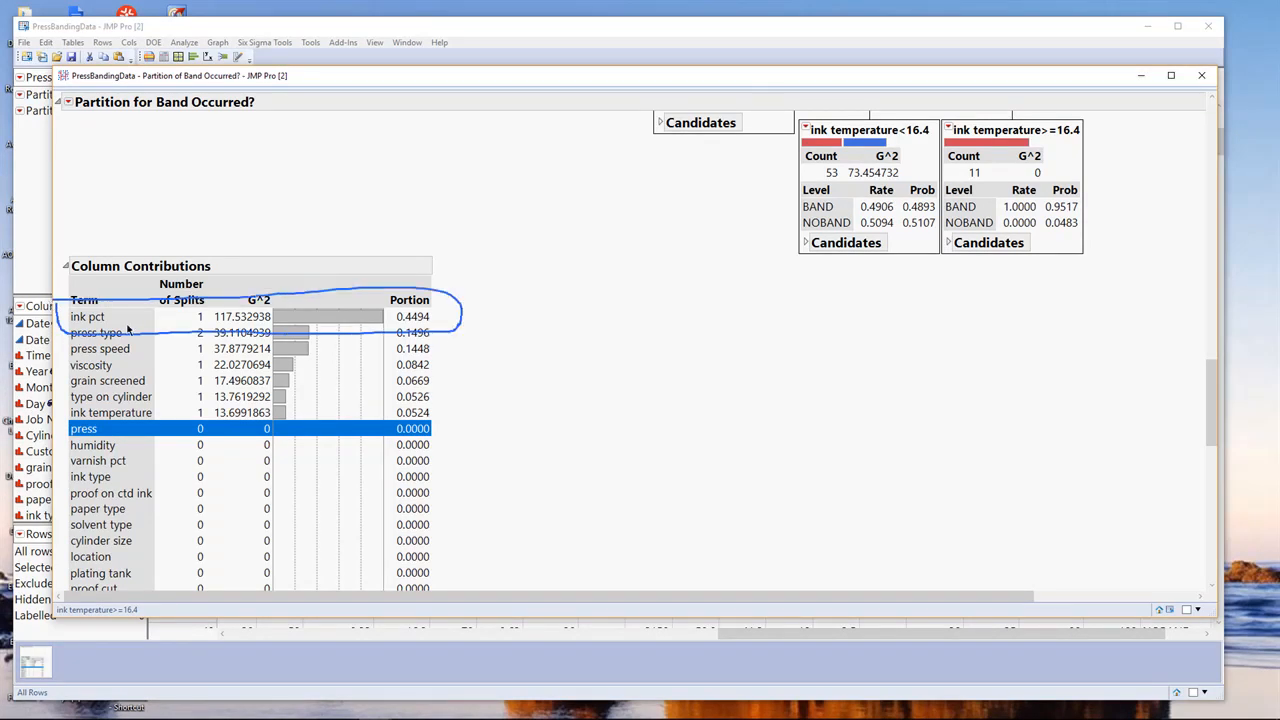
key(Escape)
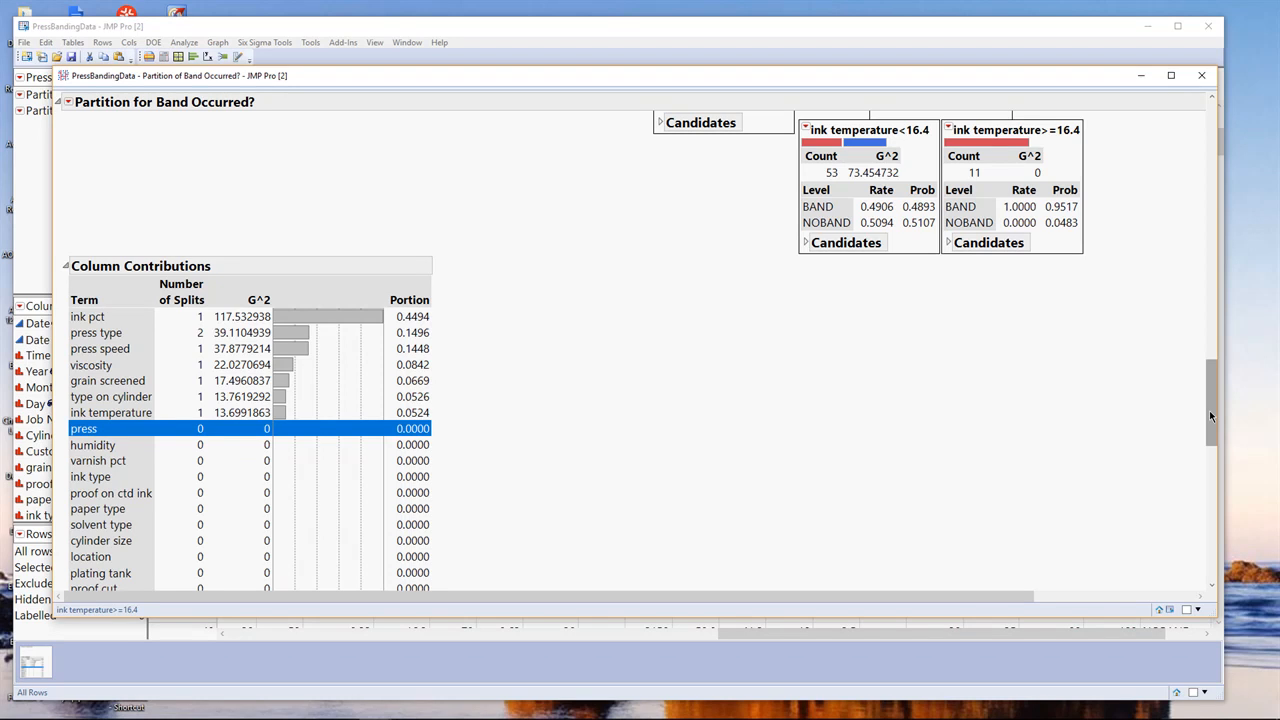
drag(1209, 415, 1209, 150)
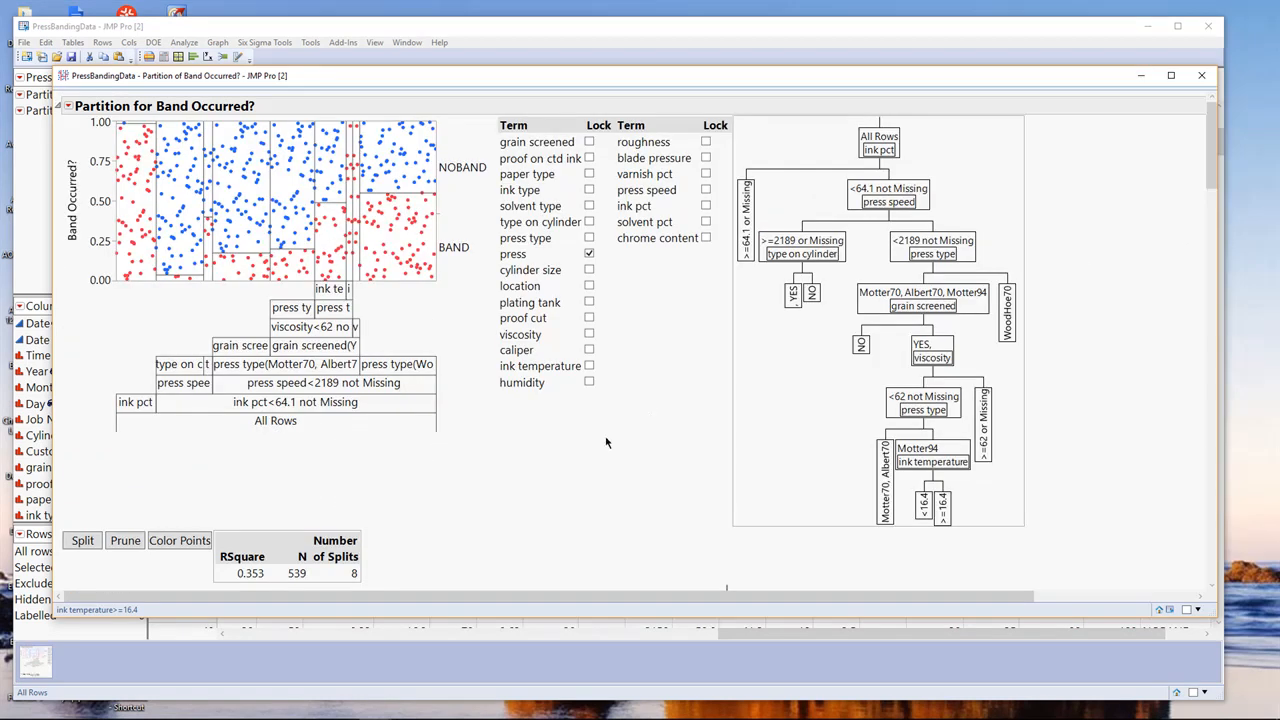
scroll(545, 420, down, 10)
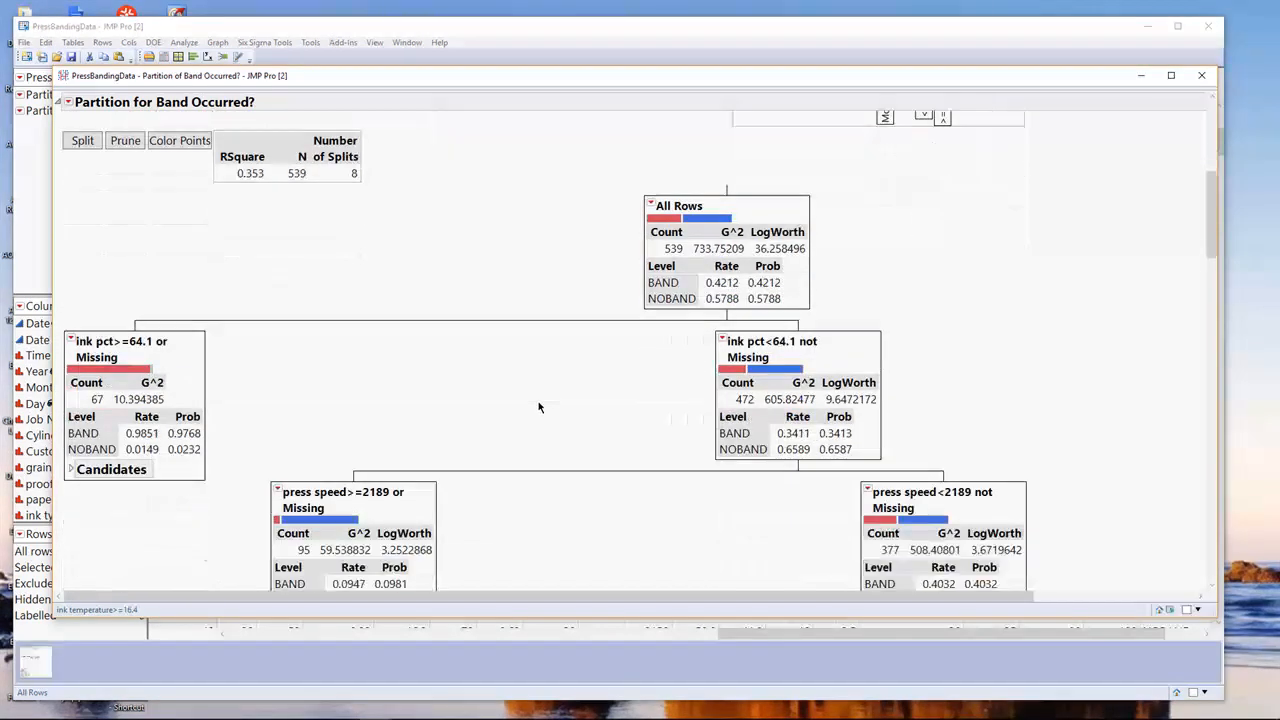
scroll(539, 407, down, 1)
mouse_move(251, 316)
mouse_down()
mouse_move(130, 299)
mouse_move(43, 335)
mouse_move(243, 322)
mouse_move(251, 294)
mouse_up()
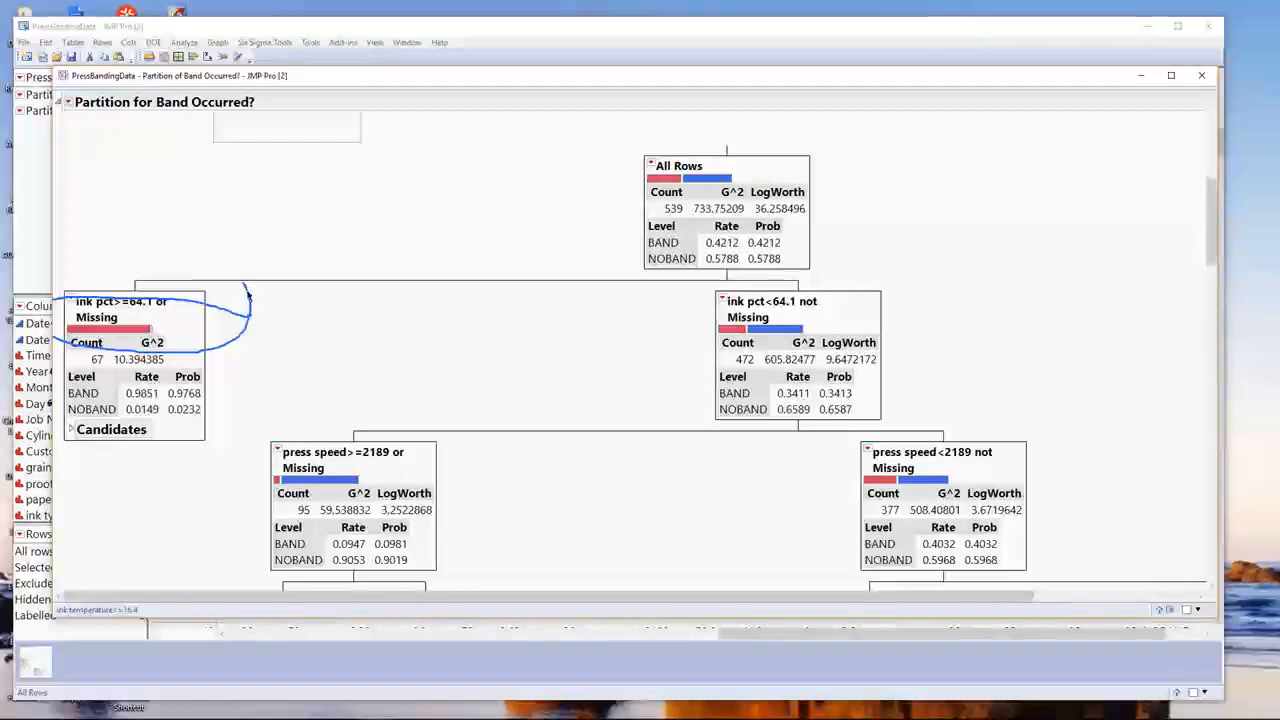
- Switch to the PressBandingData table and examine the ink pct values in its last rows
click(1170, 610)
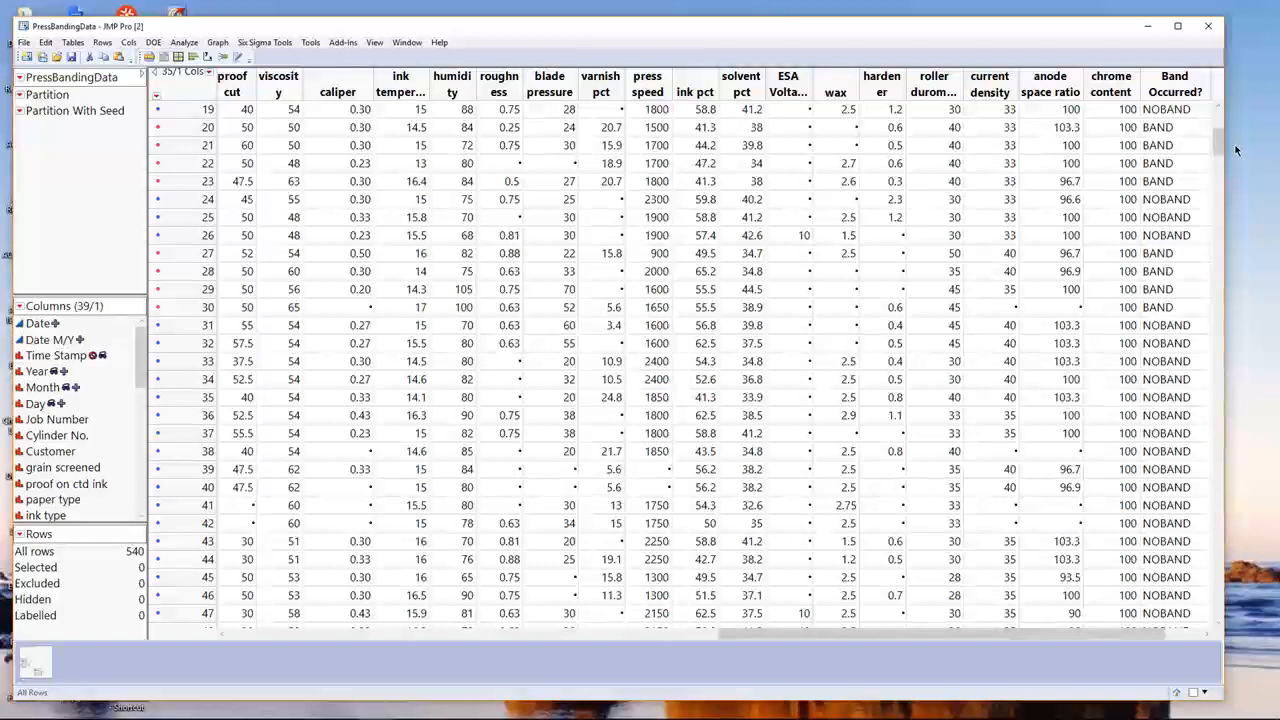
drag(1217, 142, 1224, 668)
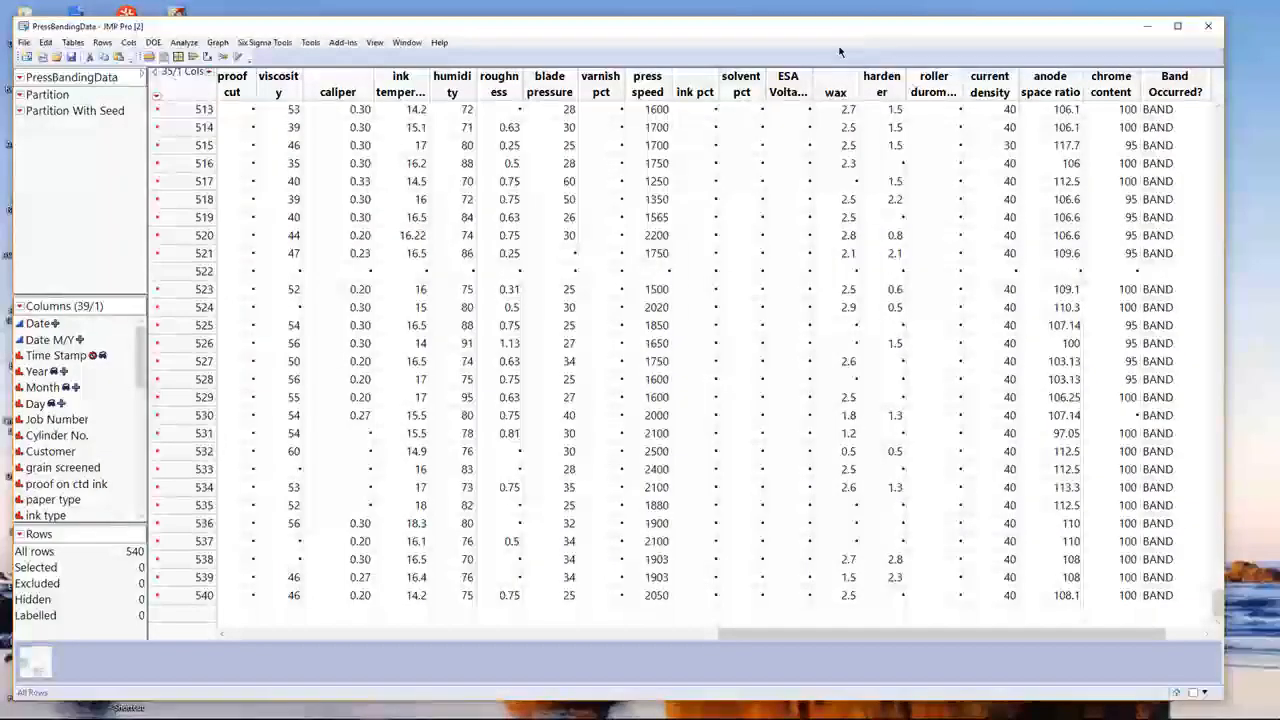
- Highlight the ink pct and solvent pct columns and select rows 486 to 540, the closing block where both values are missing
click(695, 88)
drag(695, 90, 742, 90)
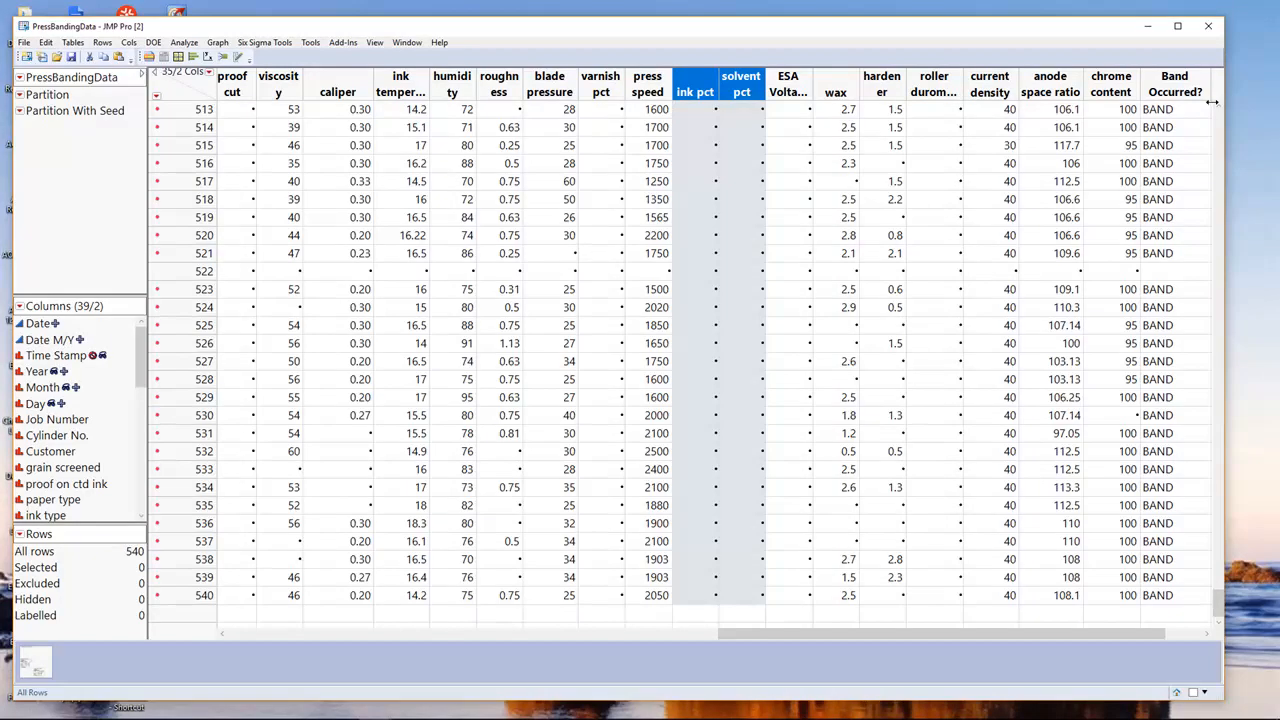
scroll(1216, 108, up, 7)
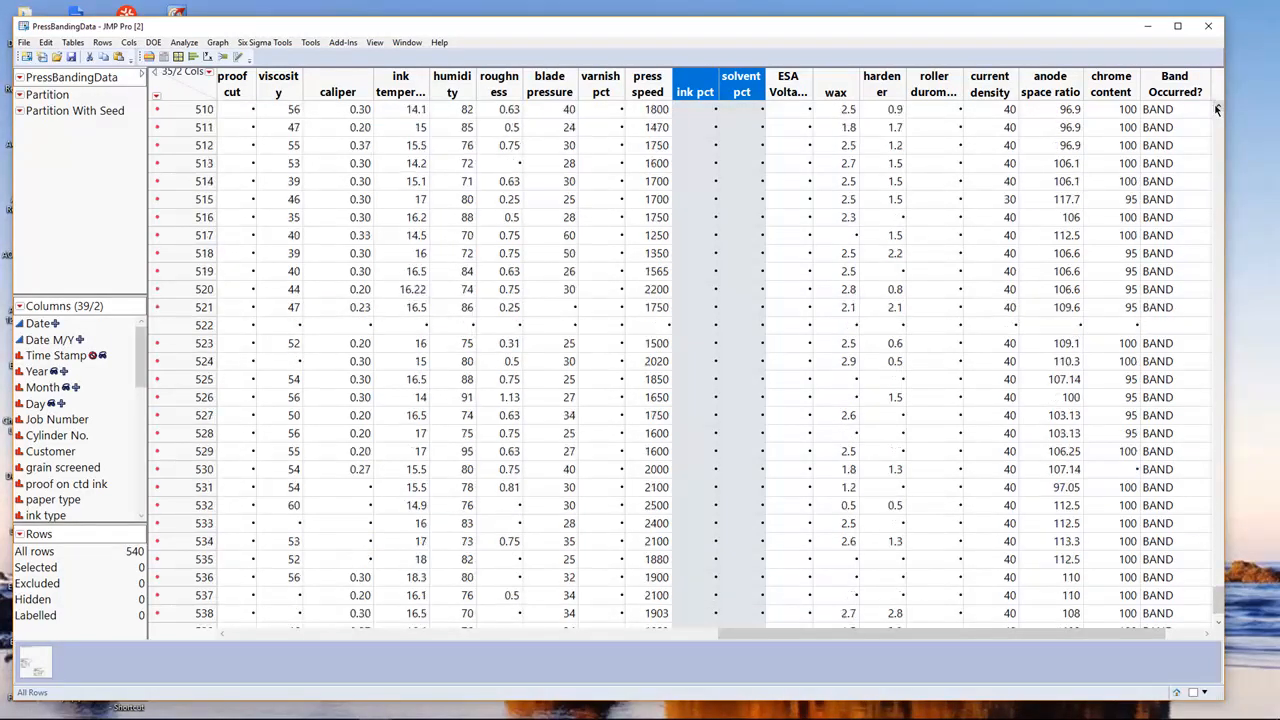
scroll(1218, 110, up, 8)
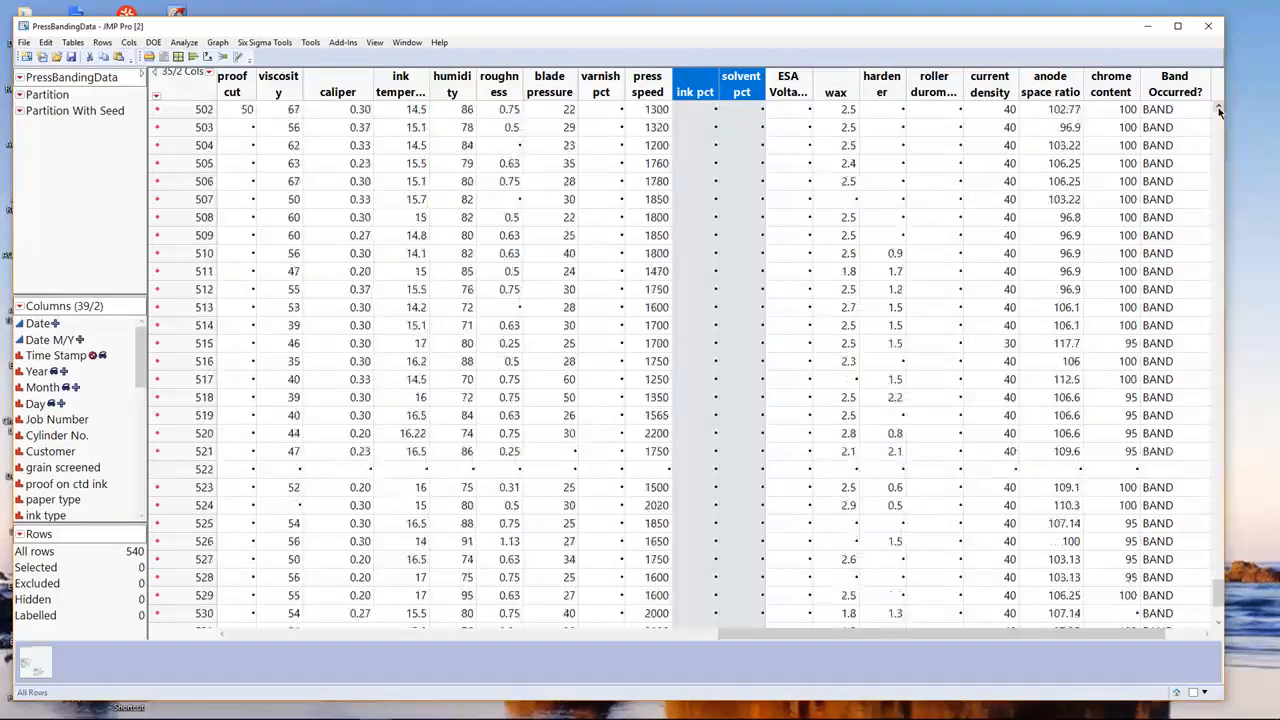
scroll(1218, 110, up, 8)
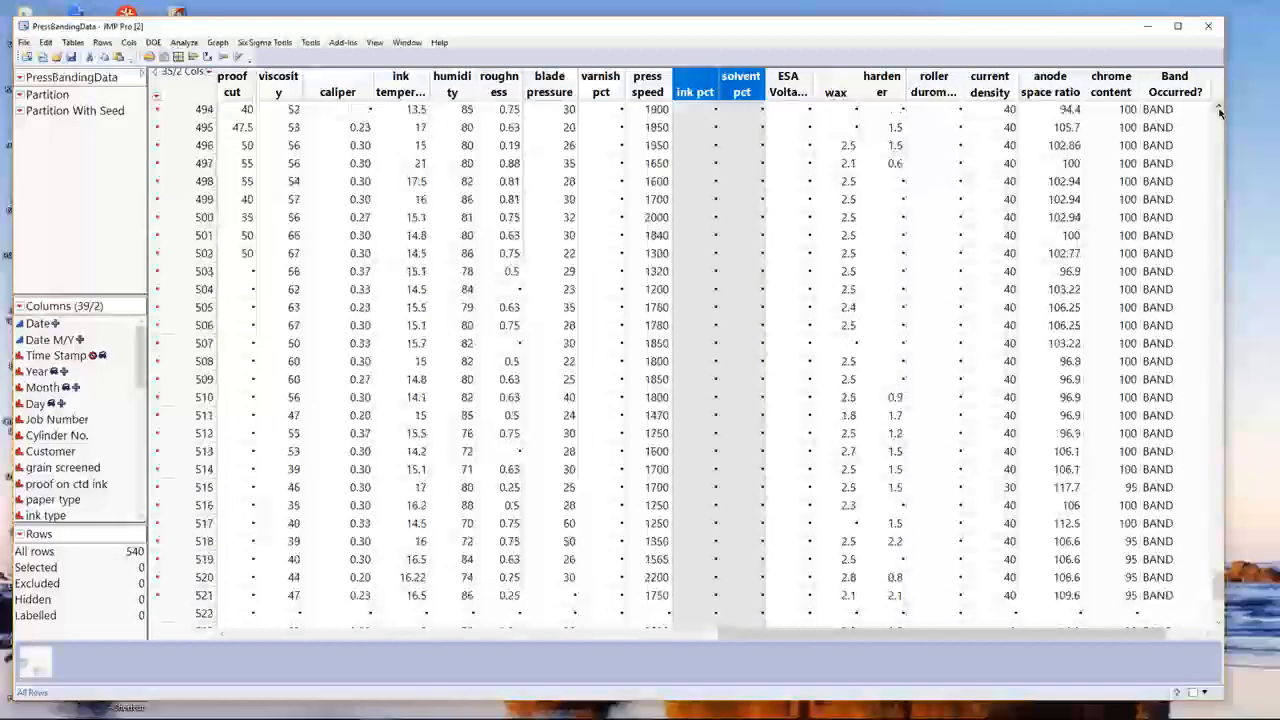
scroll(1218, 110, up, 8)
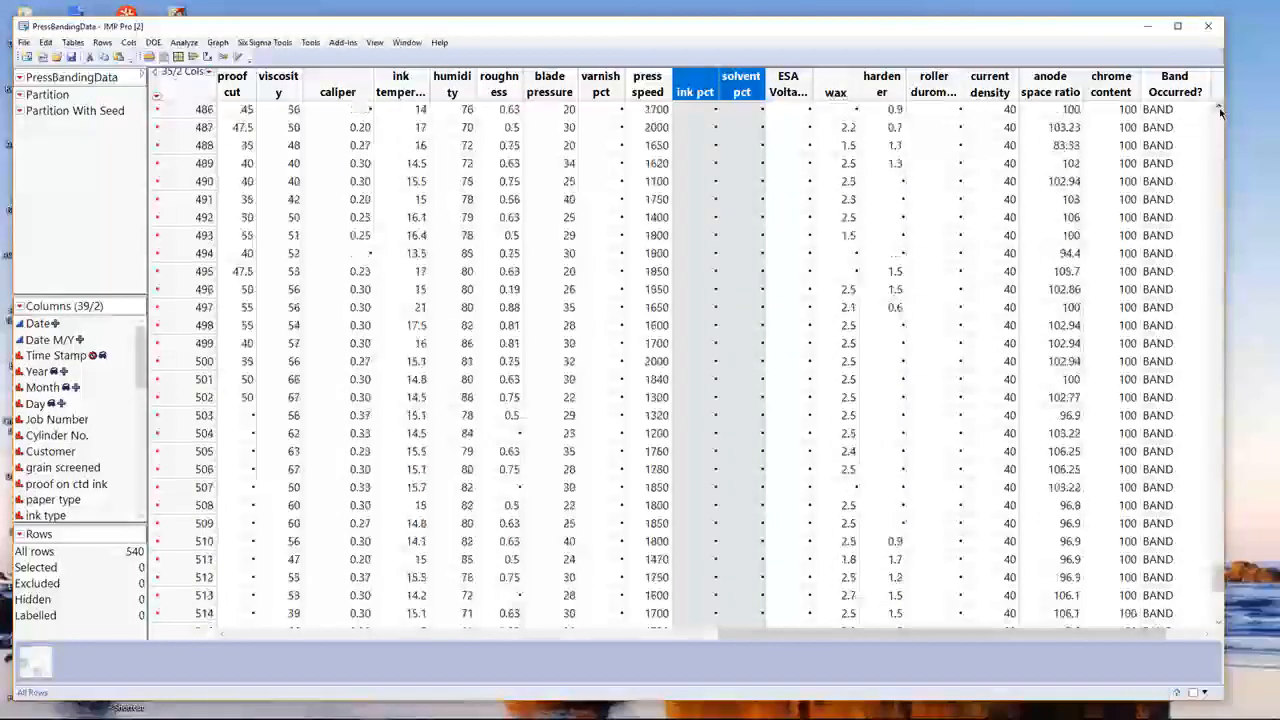
scroll(1219, 112, up, 3)
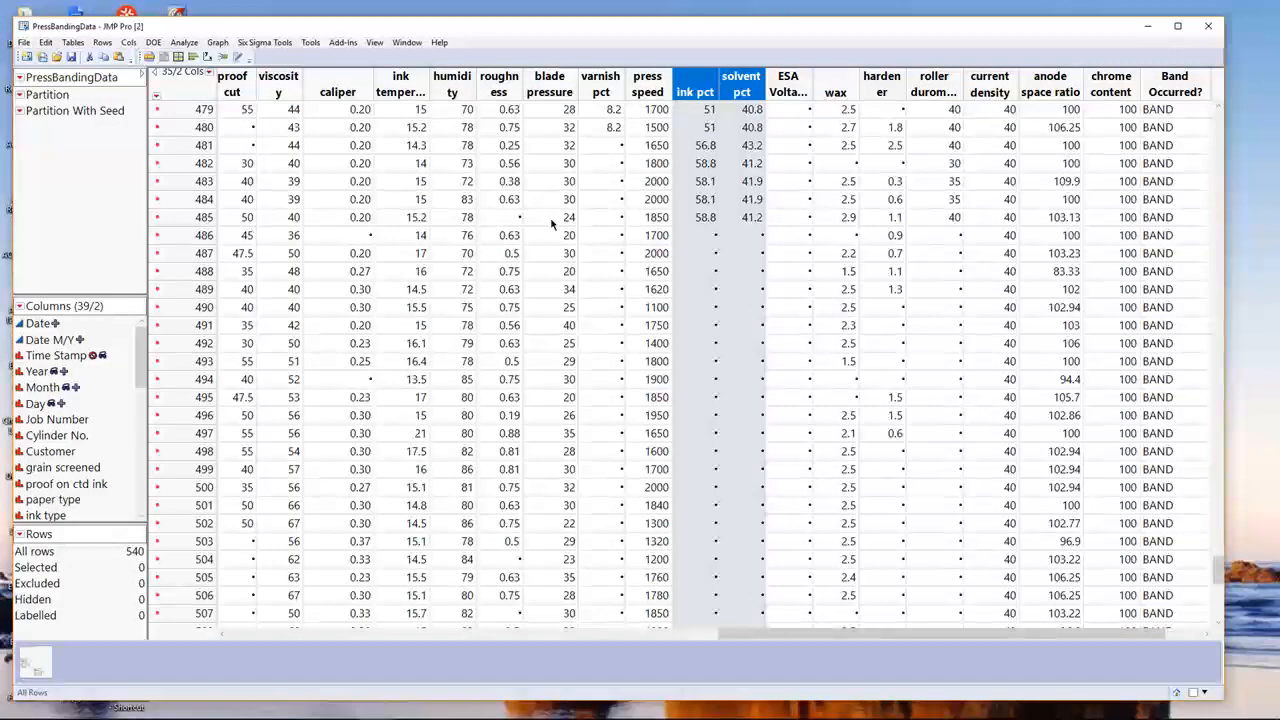
drag(190, 235, 190, 628)
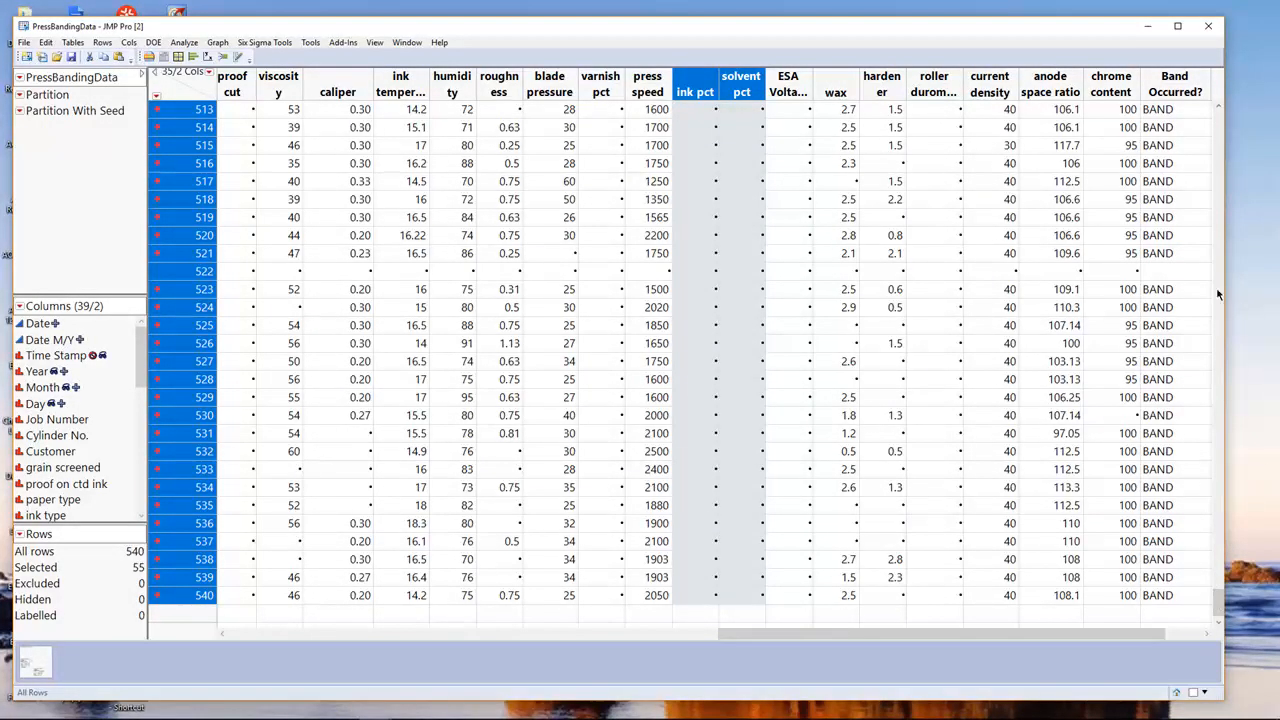
- Select the Band Occurred? column together with ink pct and solvent pct, keeping the block of rows selected
click(1175, 85)
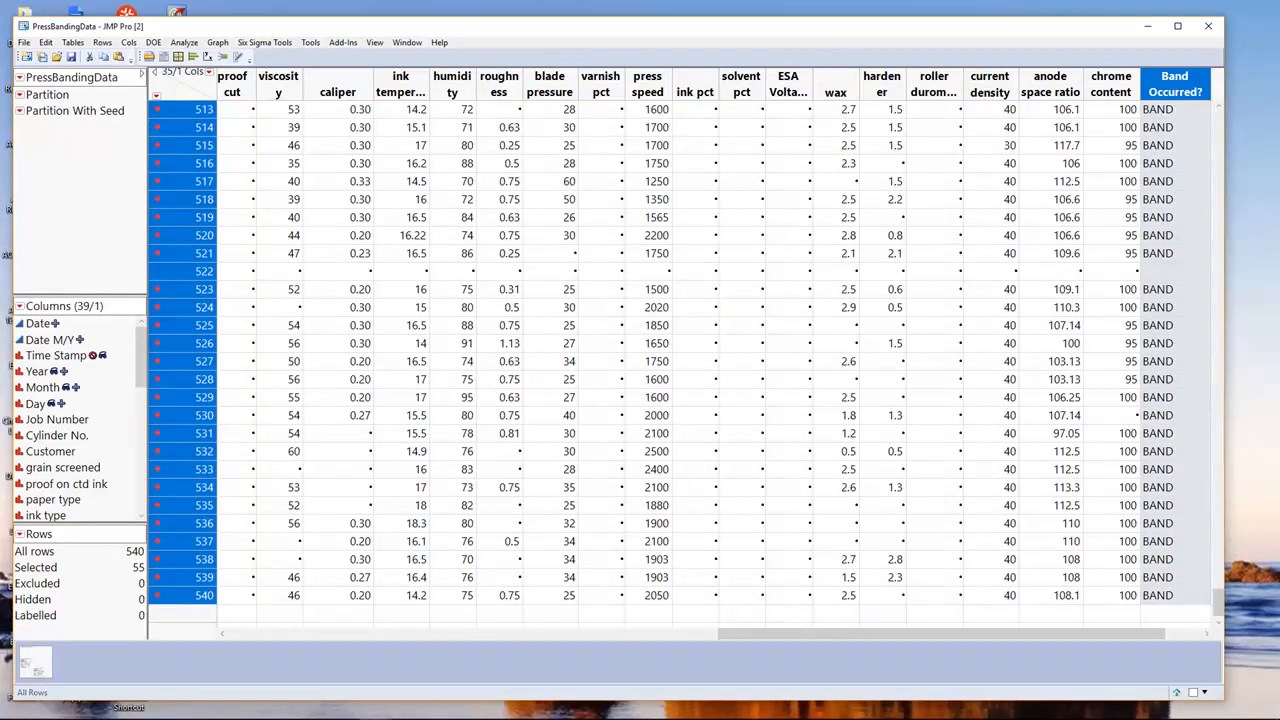
ctrl+click(695, 88)
ctrl+click(741, 88)
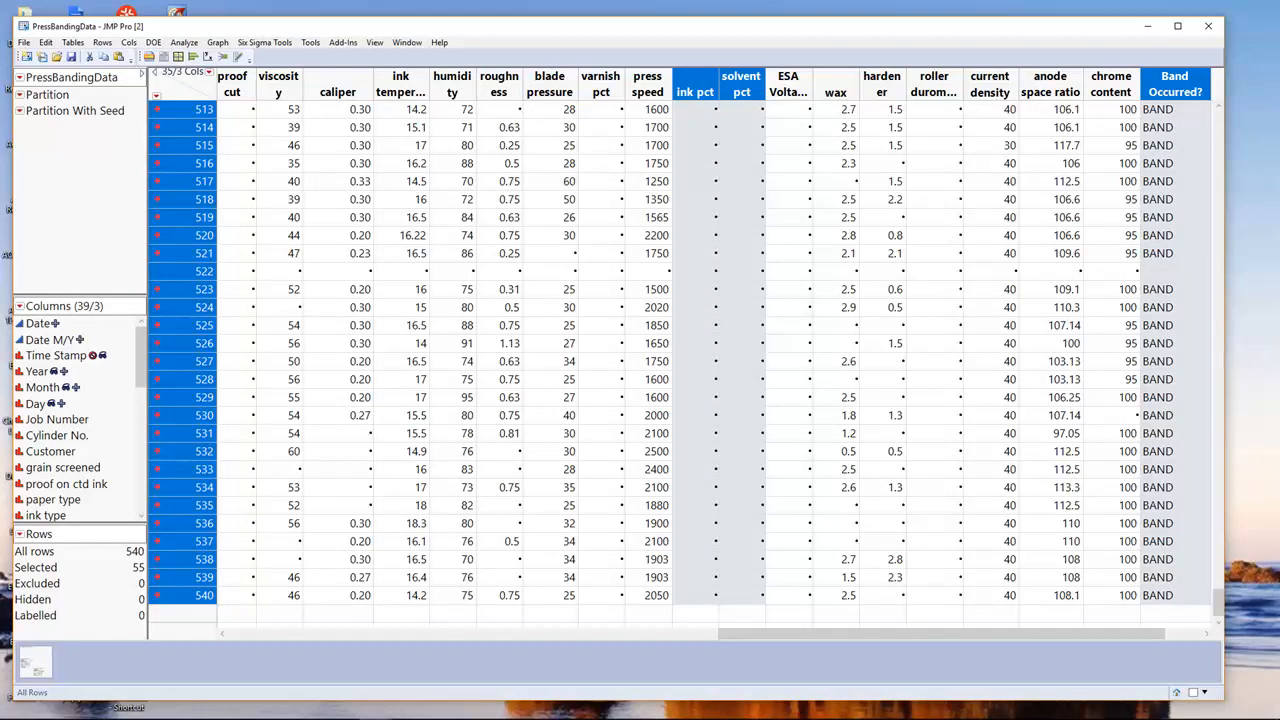